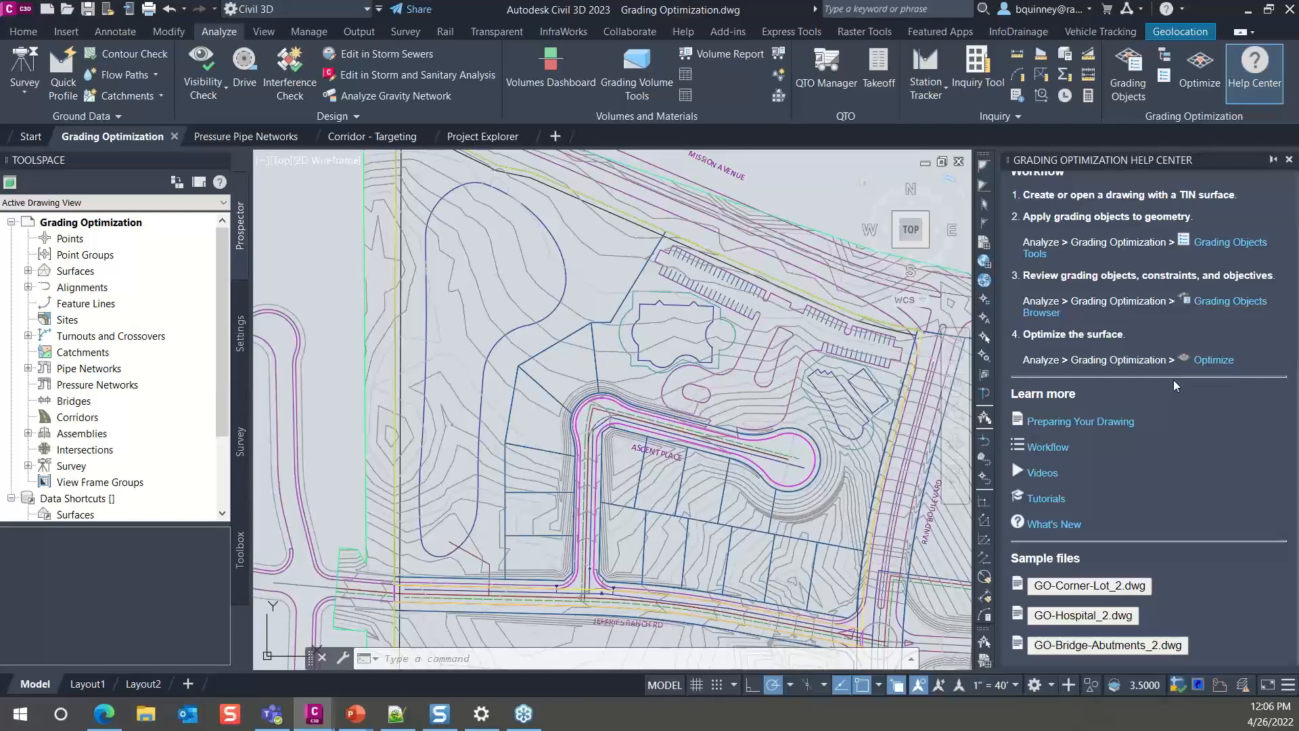
Return to the introduction of the Grading Optimization Help Center and close it.
scroll(1176, 385, up, 5)
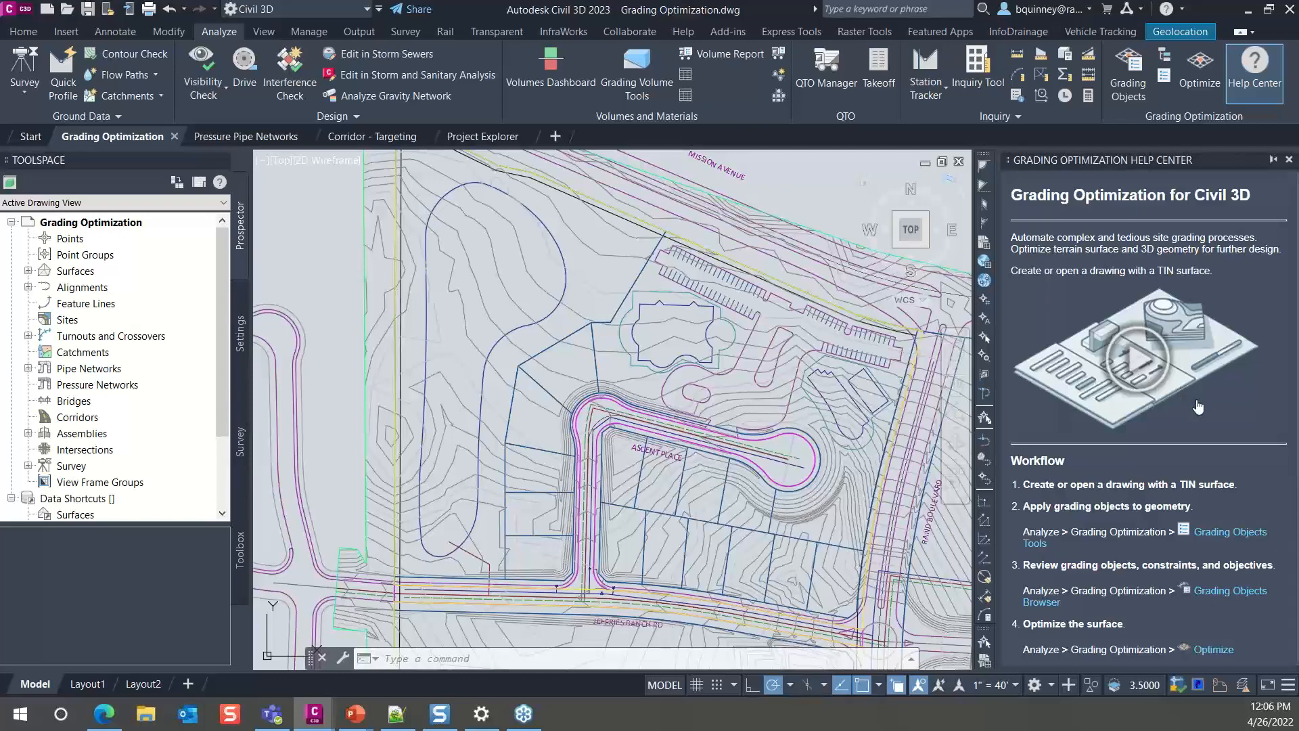
click(1290, 162)
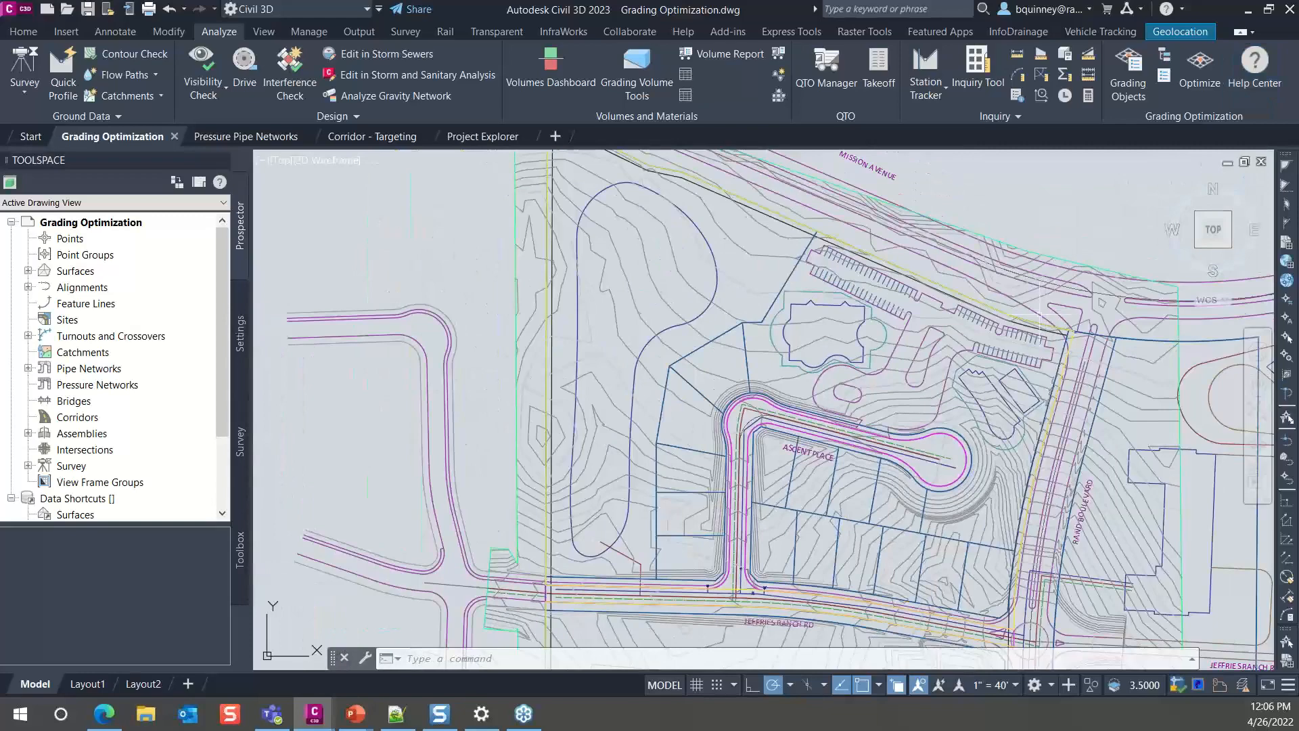
Inspect the grading limits north and south of Jeffries Ranch Rd and the Inner Limit zone near the road's west end, clearing each selection.
middle_drag(802, 478, 809, 348)
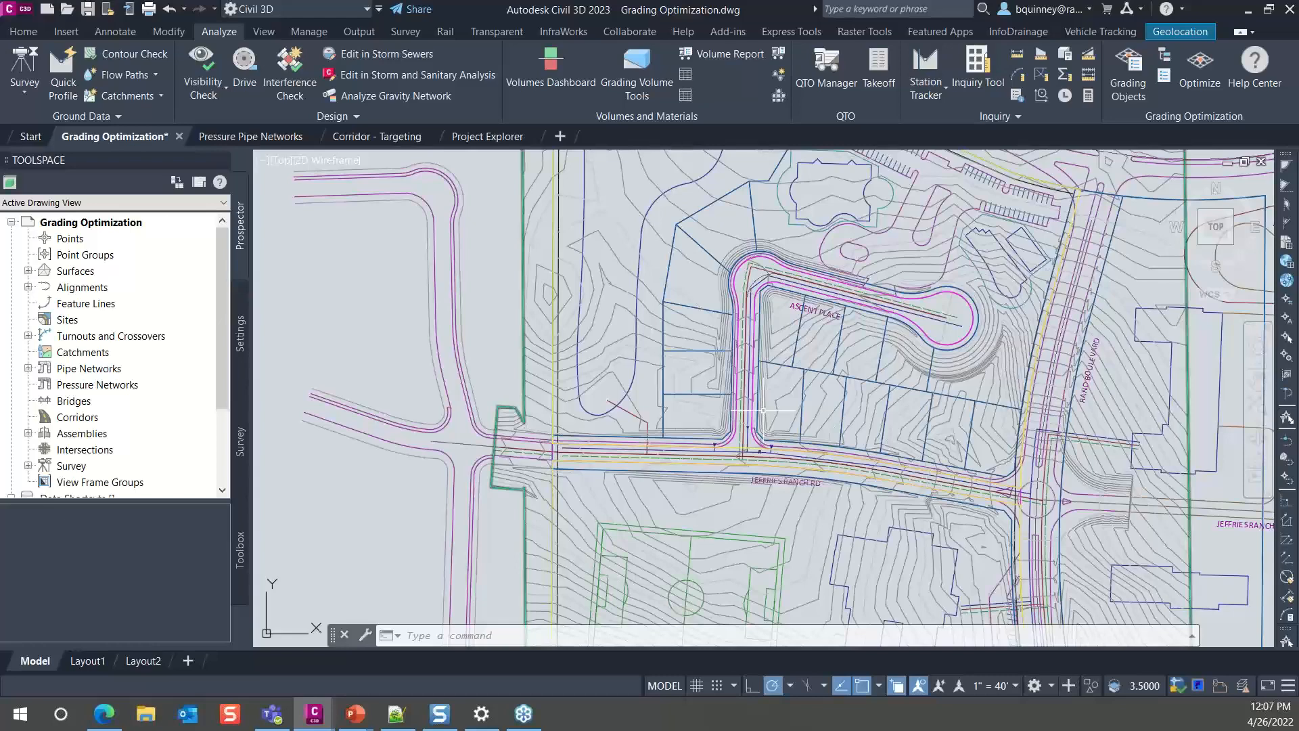
scroll(613, 431, up, 4)
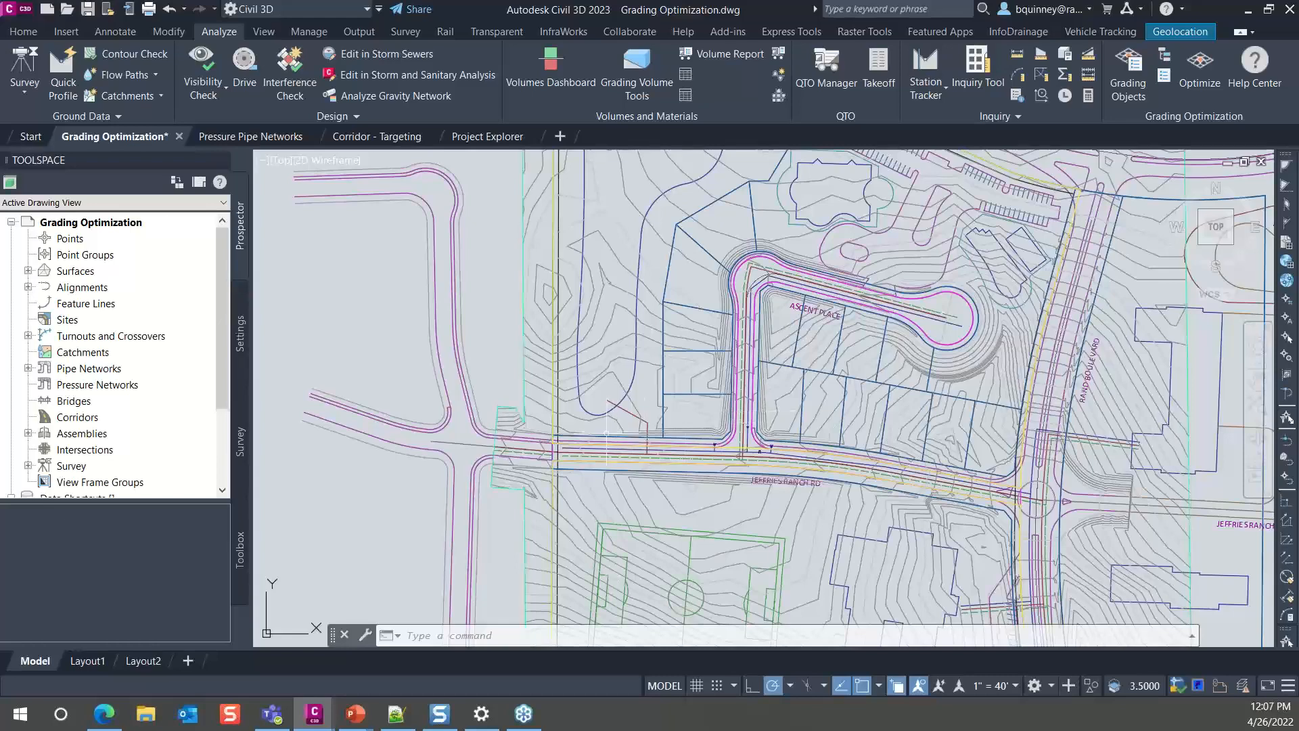
click(583, 440)
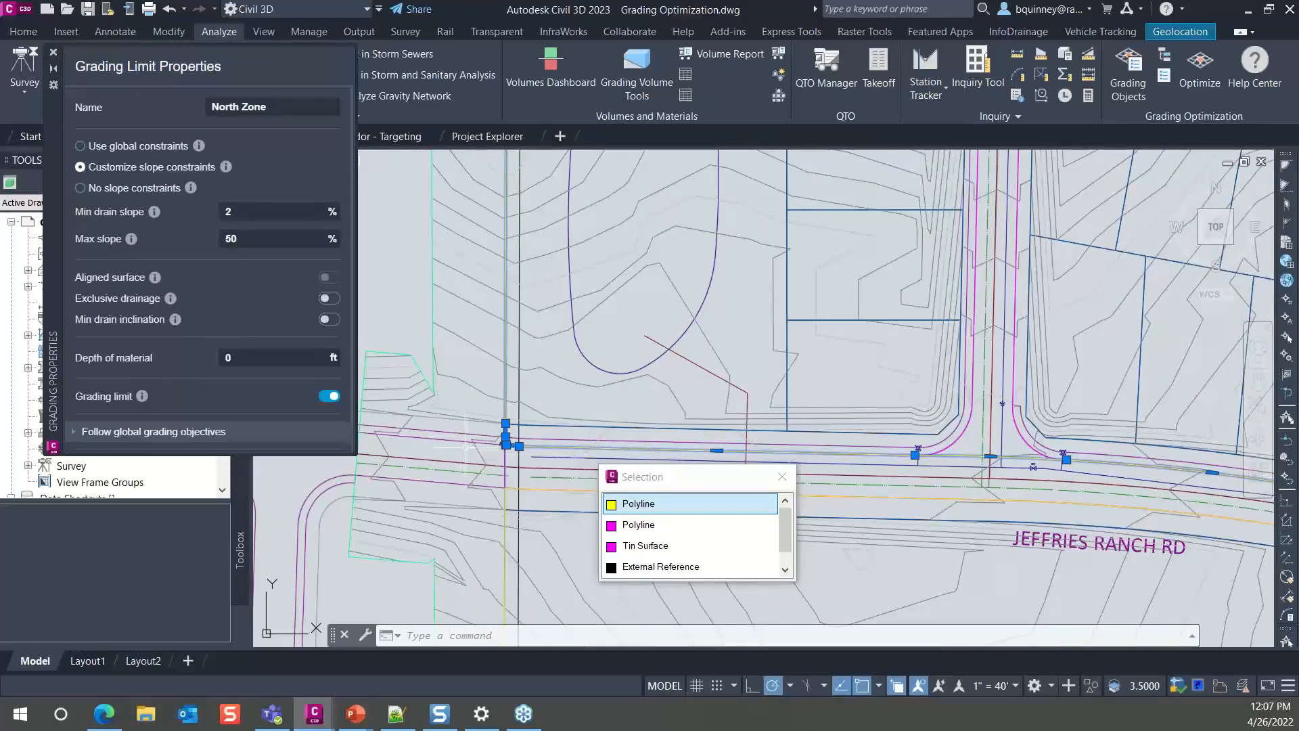
key(Escape)
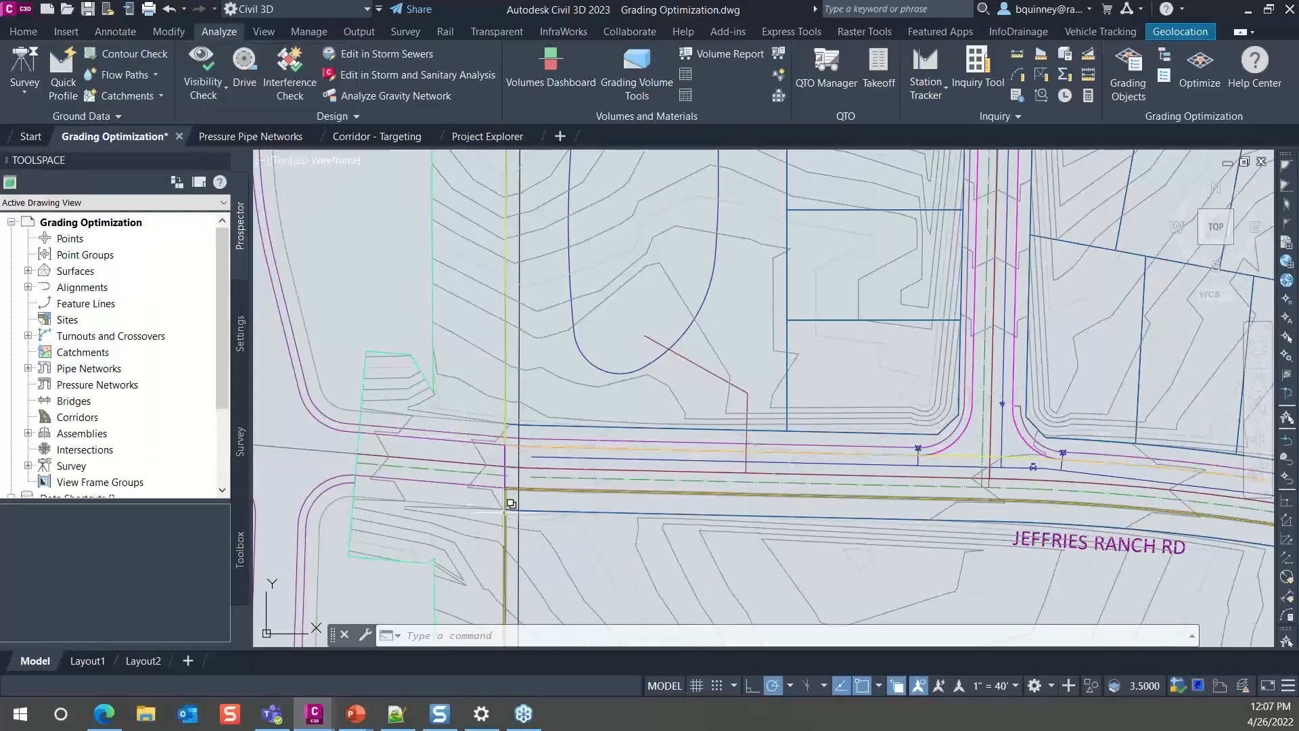
click(511, 504)
key(Escape)
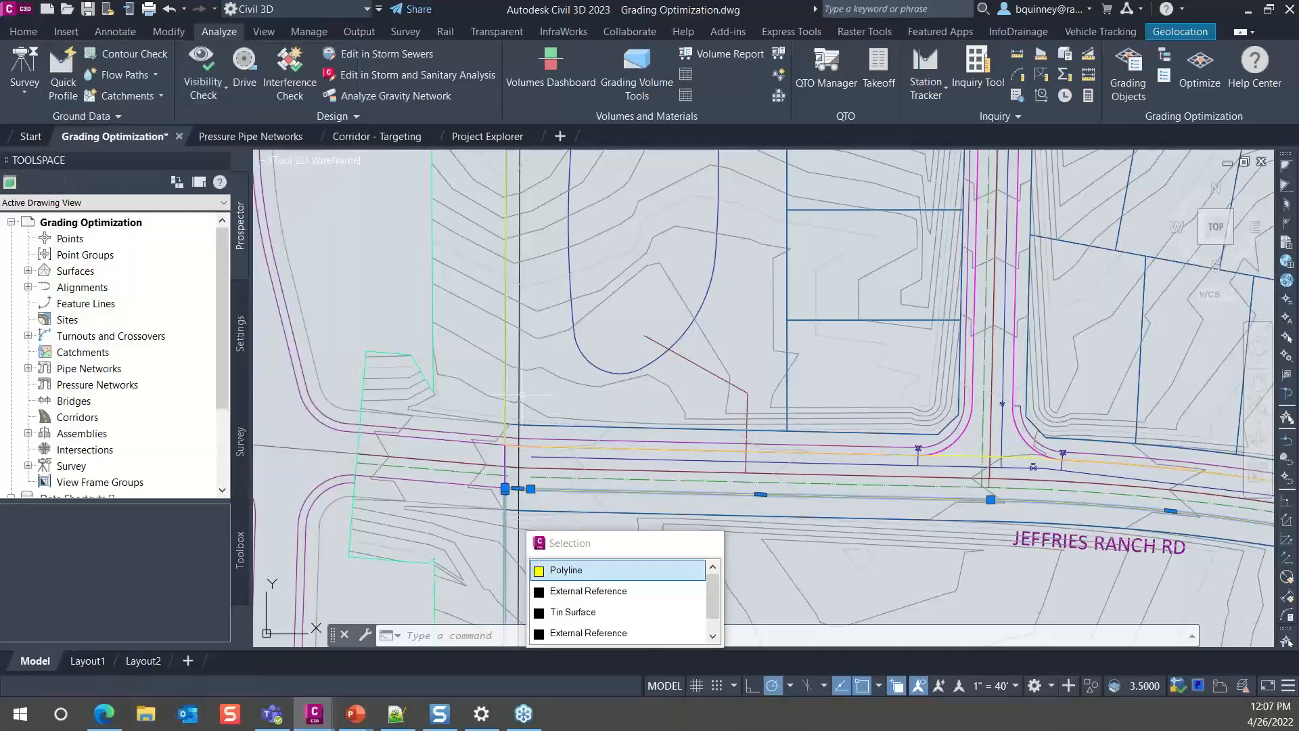
click(519, 396)
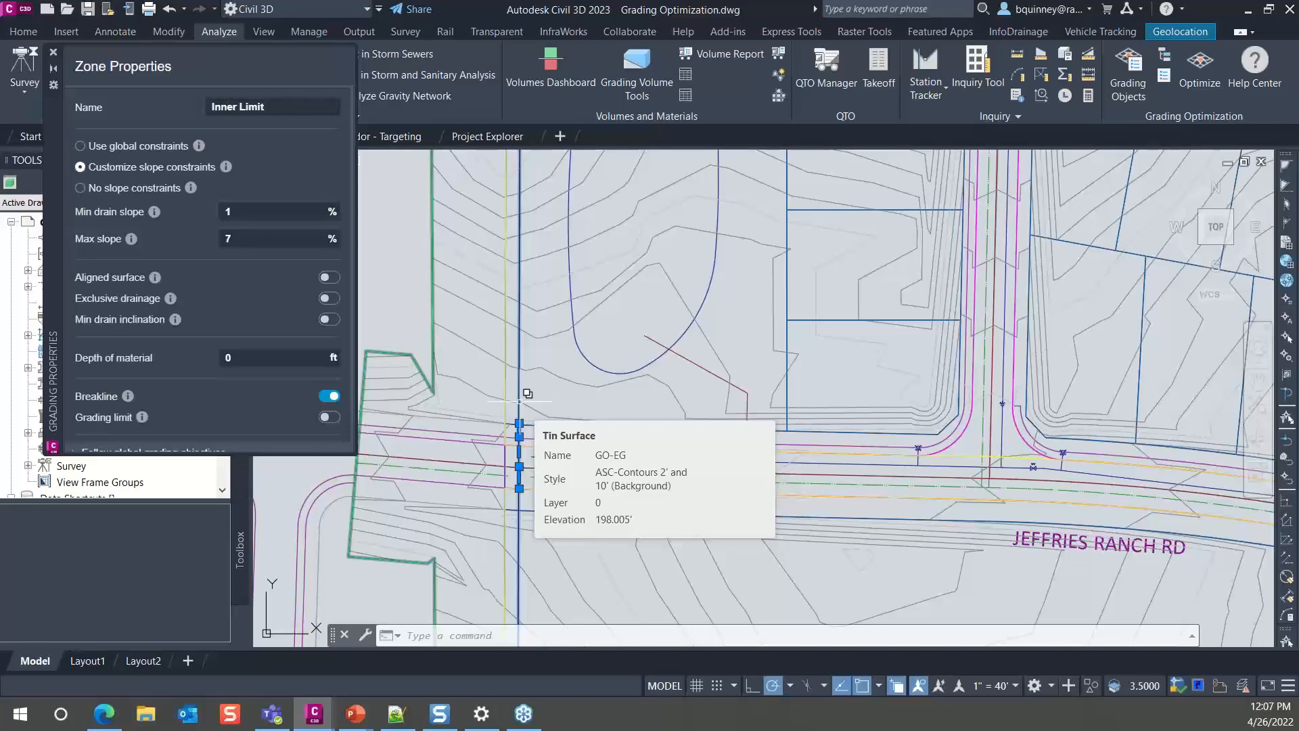
key(Escape)
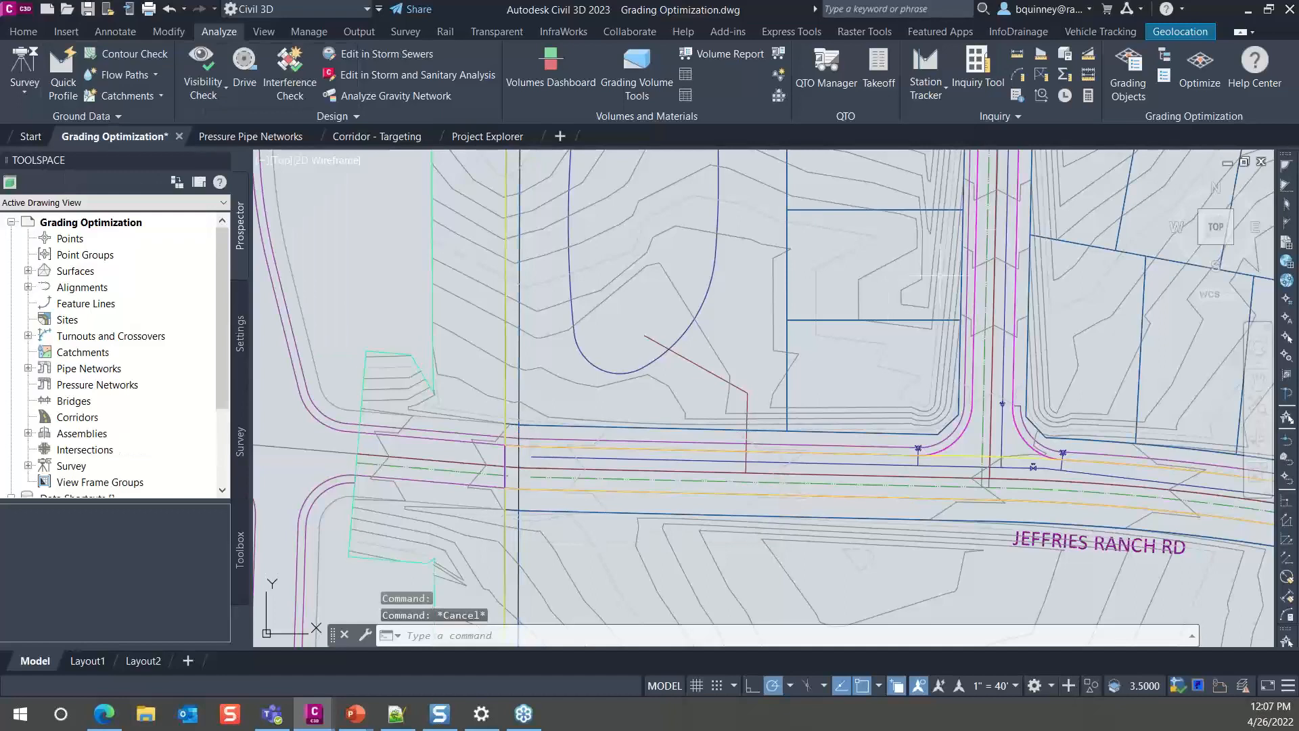
Display the available grading object tools, such as building pad, pond and zone, and close their palette.
click(1128, 74)
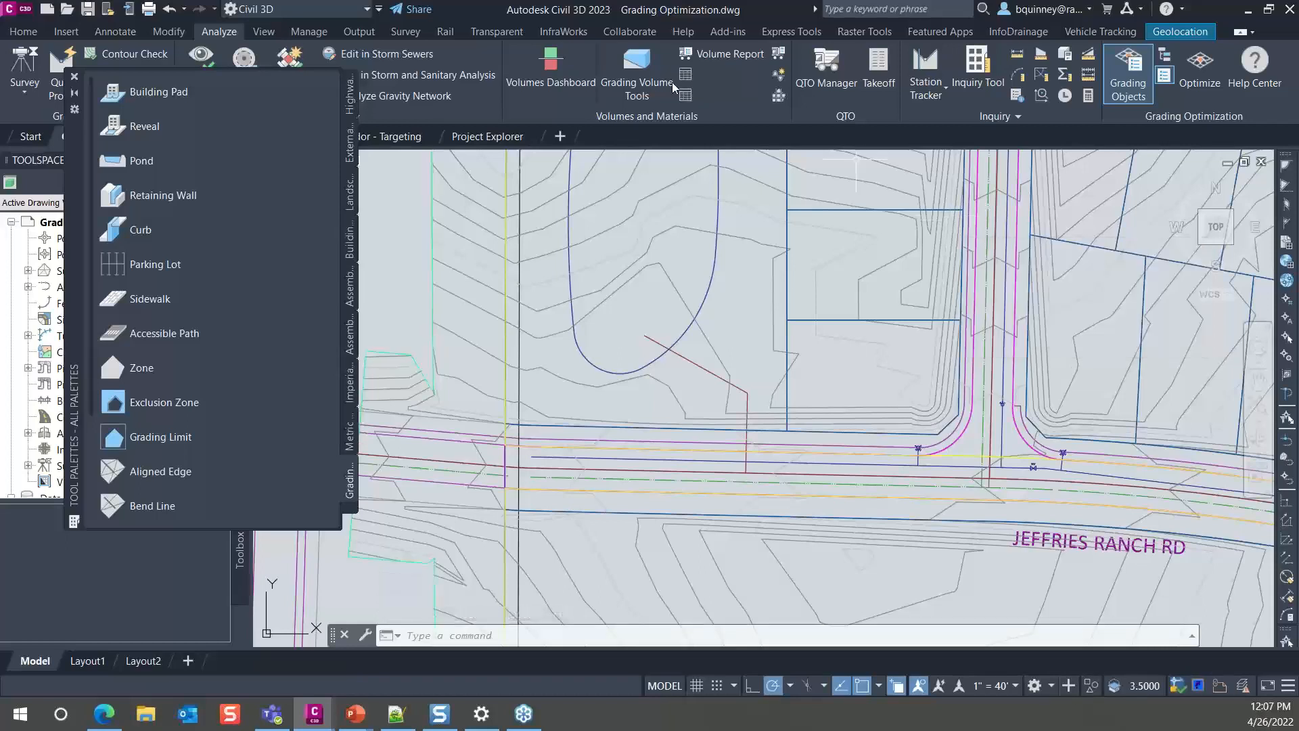
click(75, 82)
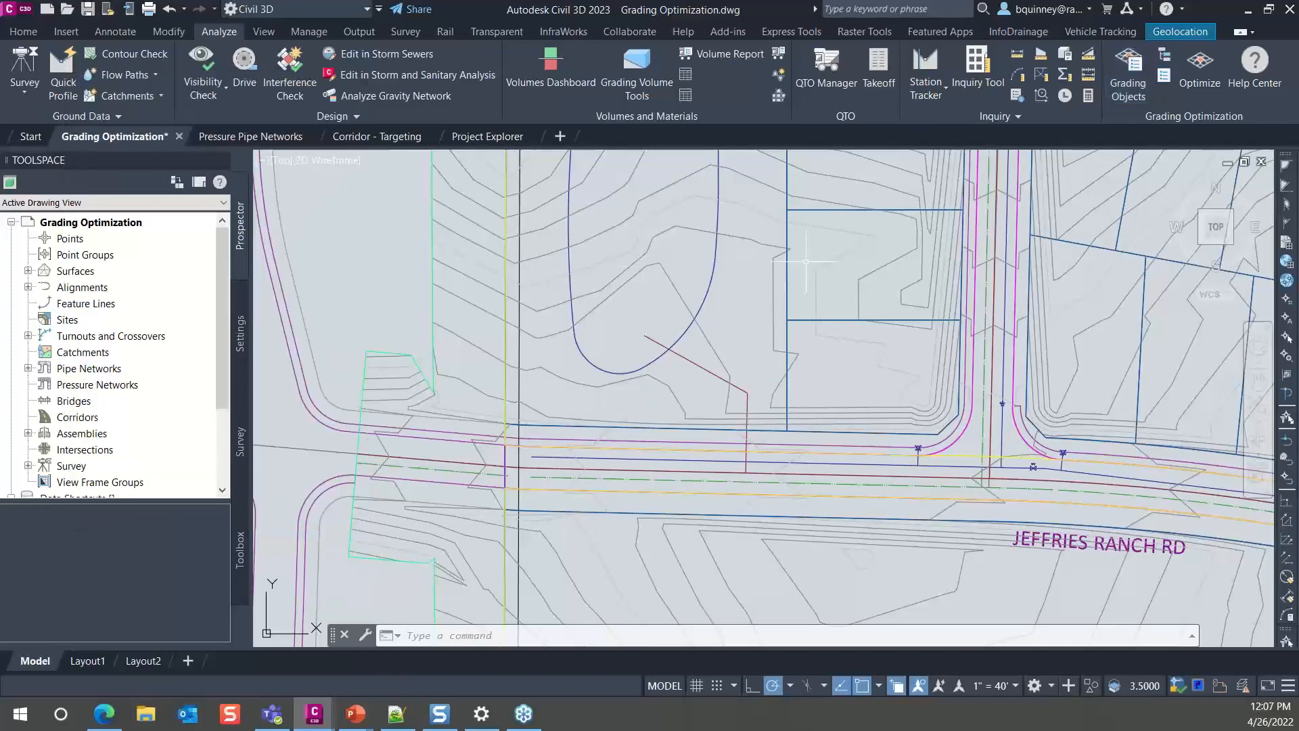
Load the site surface into Grading Optimization and try to run the optimization.
click(1191, 82)
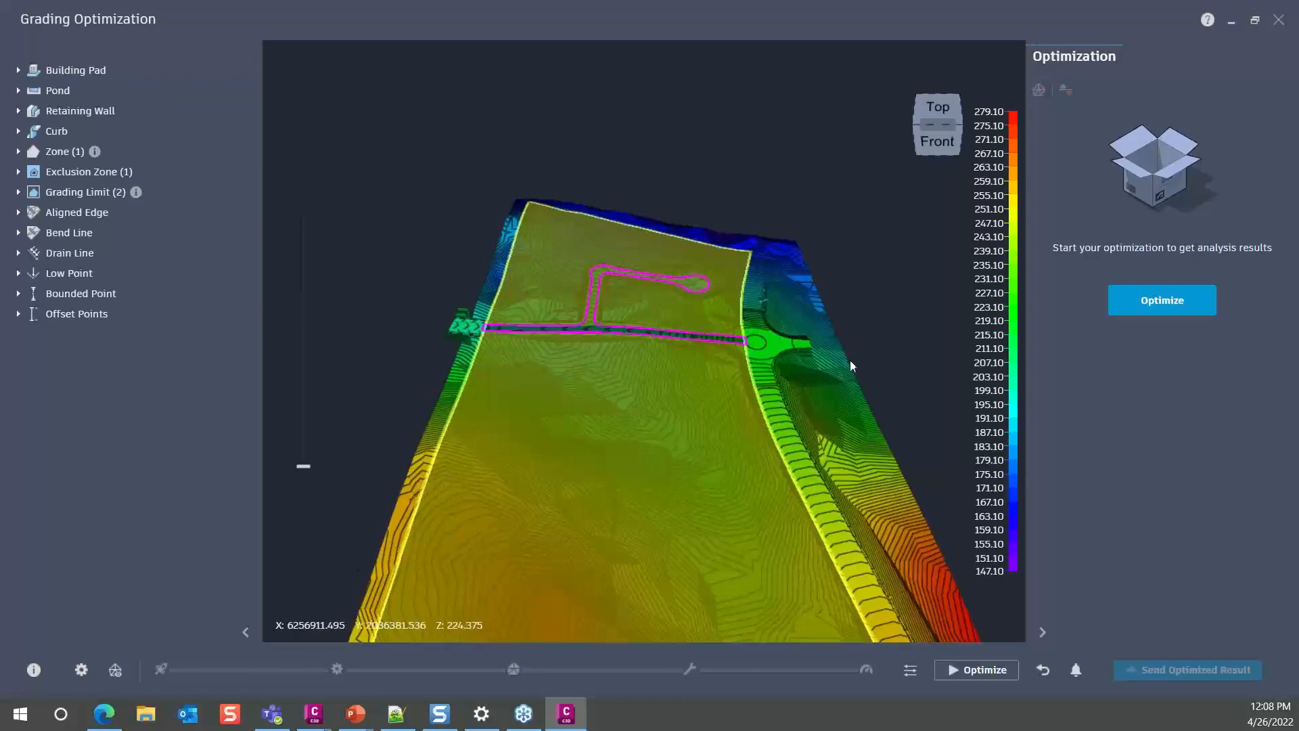
click(1151, 308)
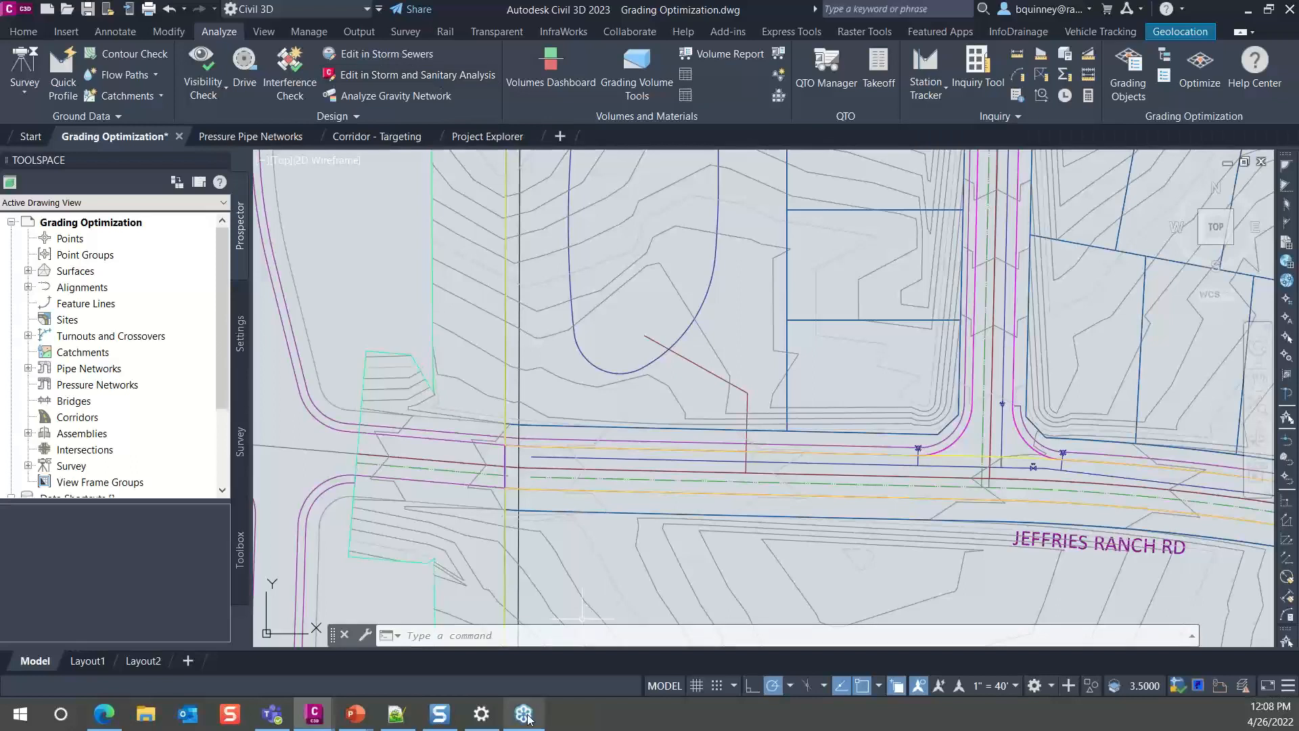
click(1052, 263)
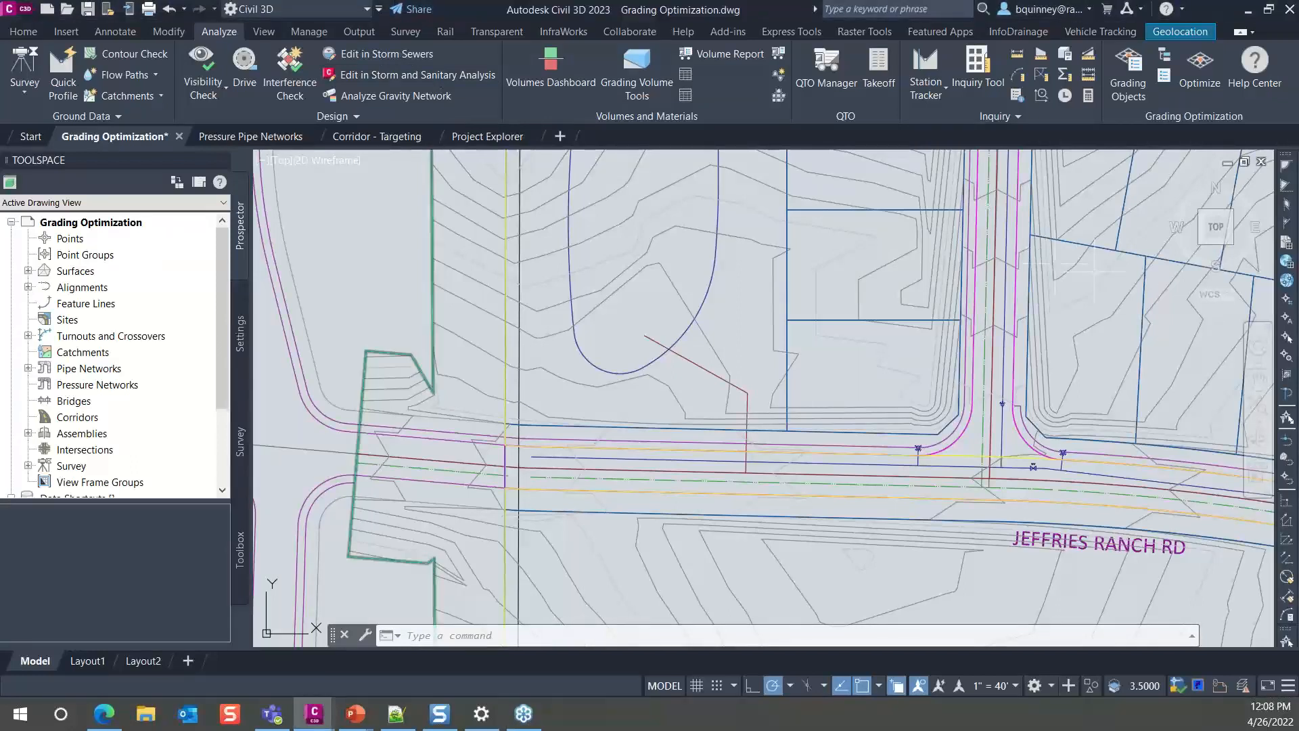
Reopen the site surface in Grading Optimization and start the optimization run.
click(1200, 67)
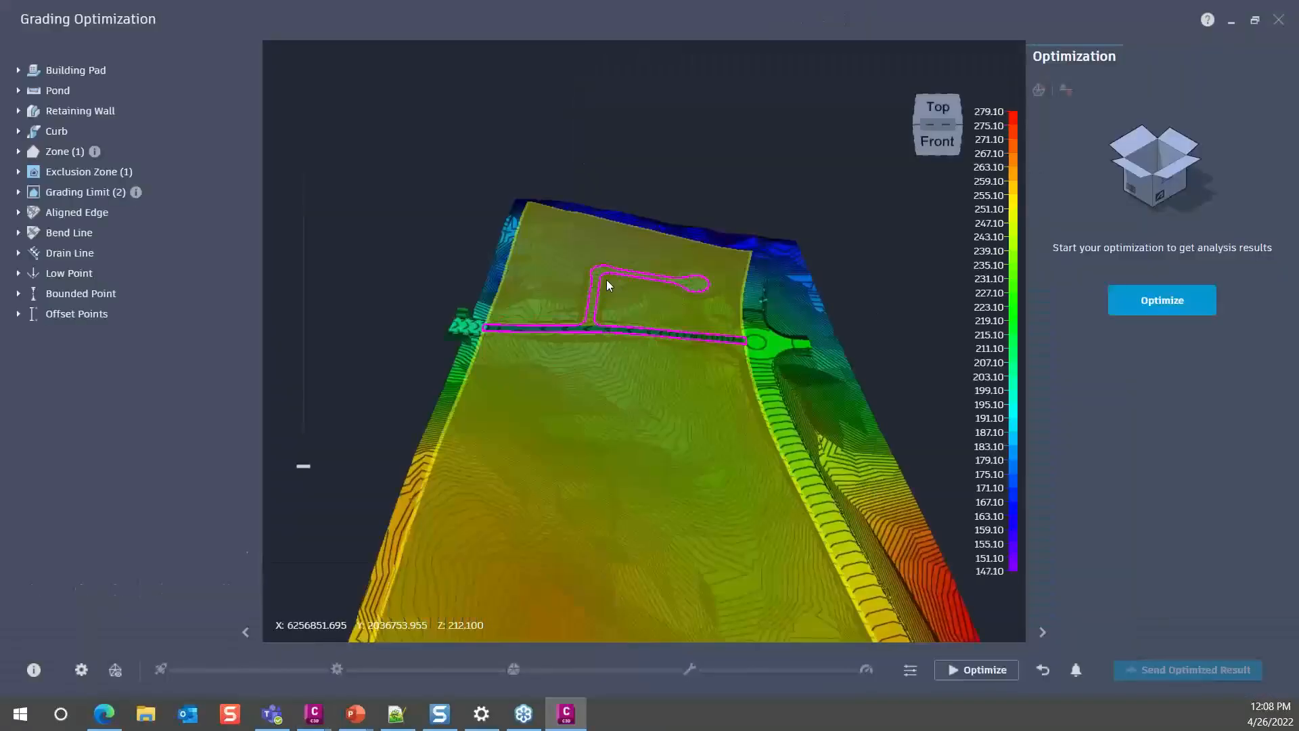
scroll(599, 274, up, 5)
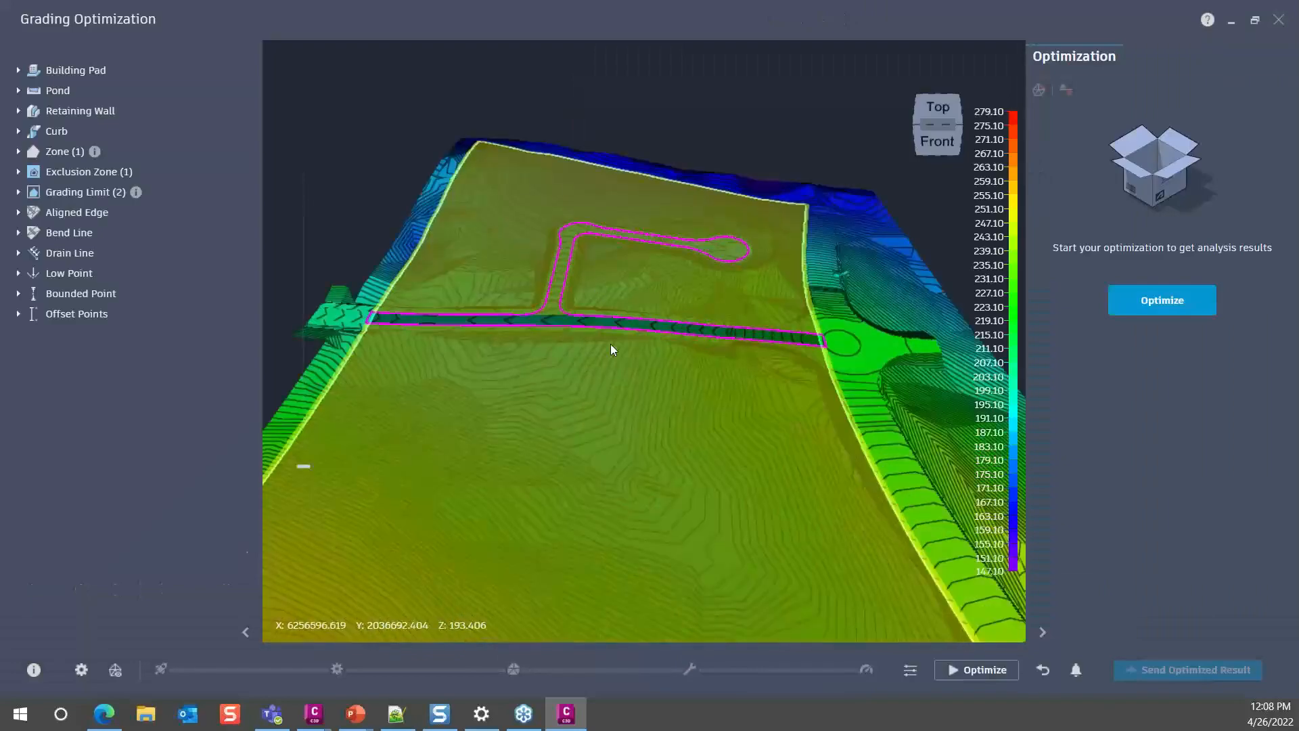
scroll(633, 364, down, 4)
scroll(663, 291, up, 3)
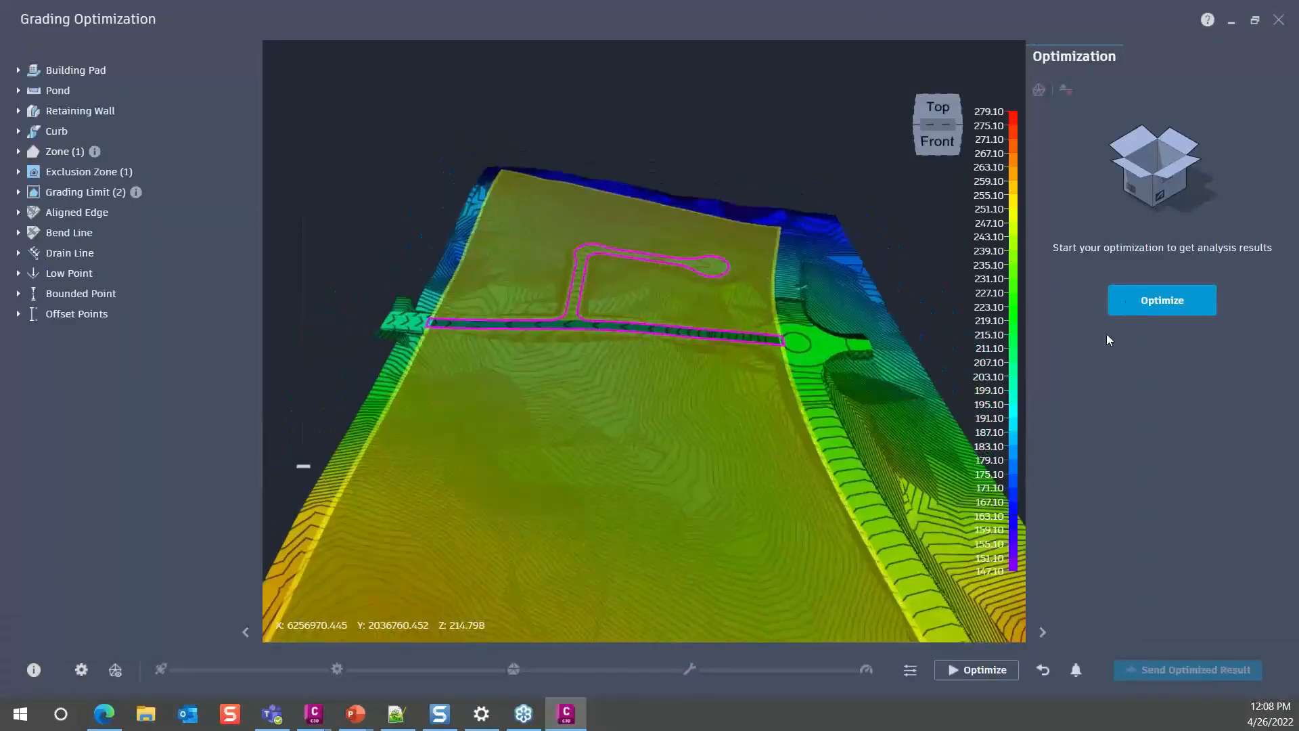
click(1128, 303)
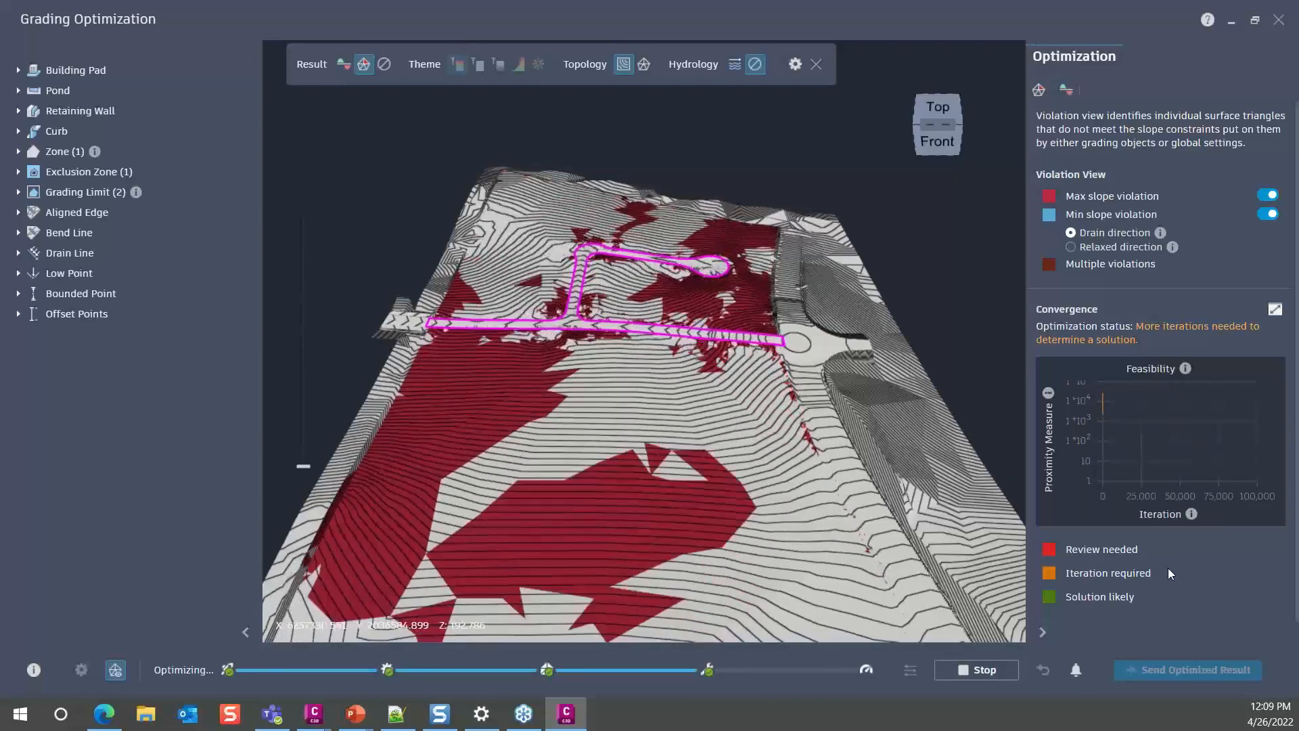
View the enlarged convergence plots and the Notification Center while the optimization runs, closing each one.
click(1275, 309)
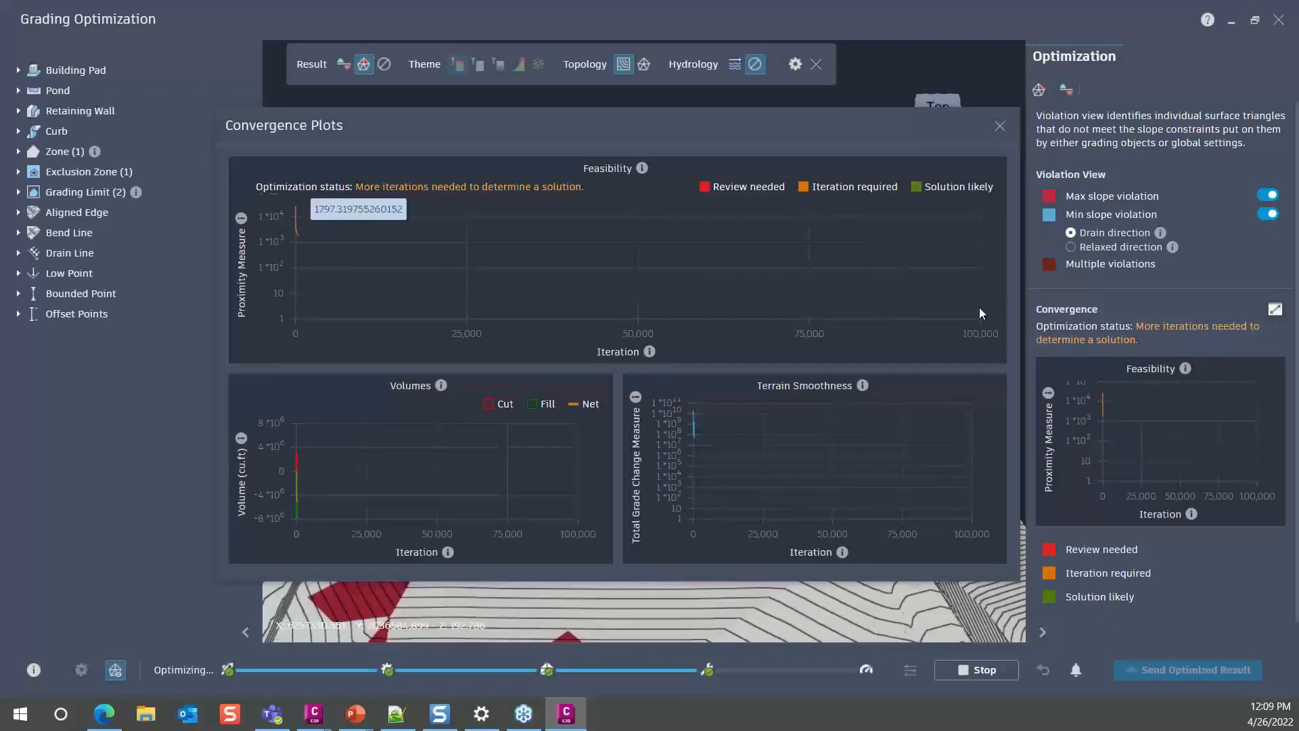
click(1000, 127)
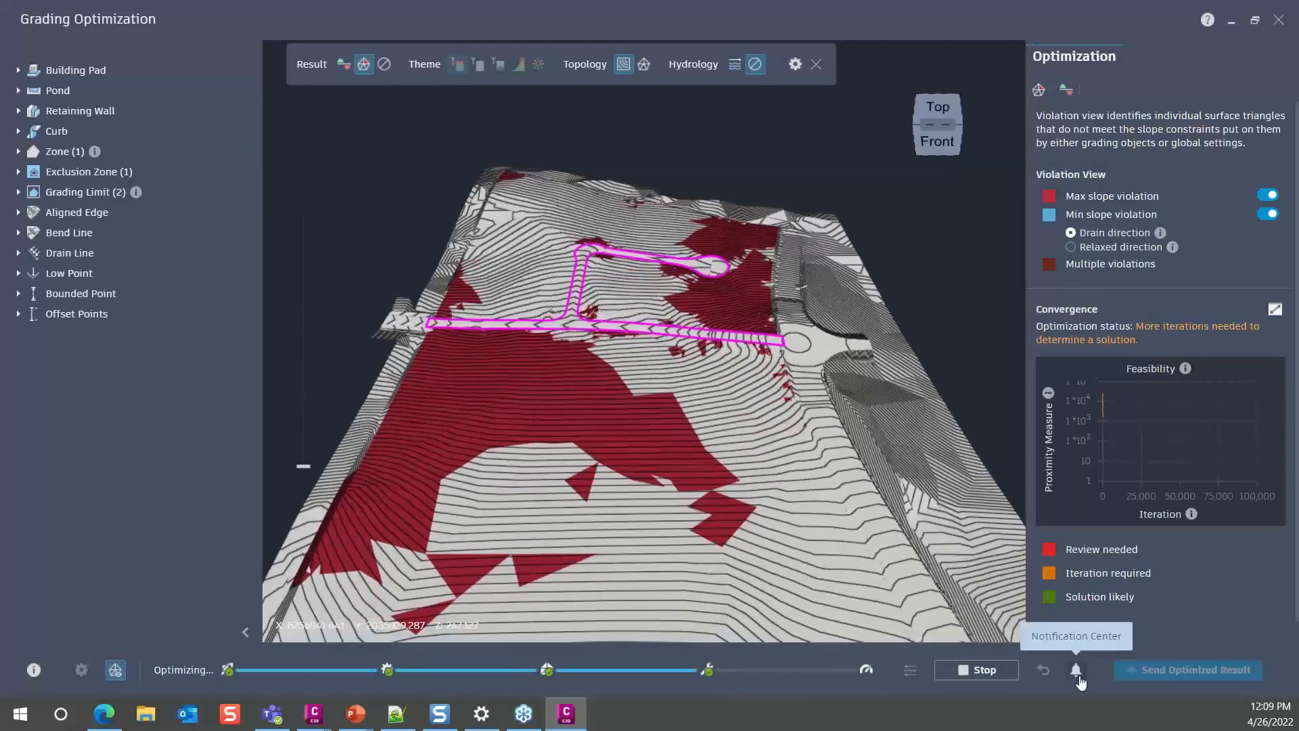
click(1077, 672)
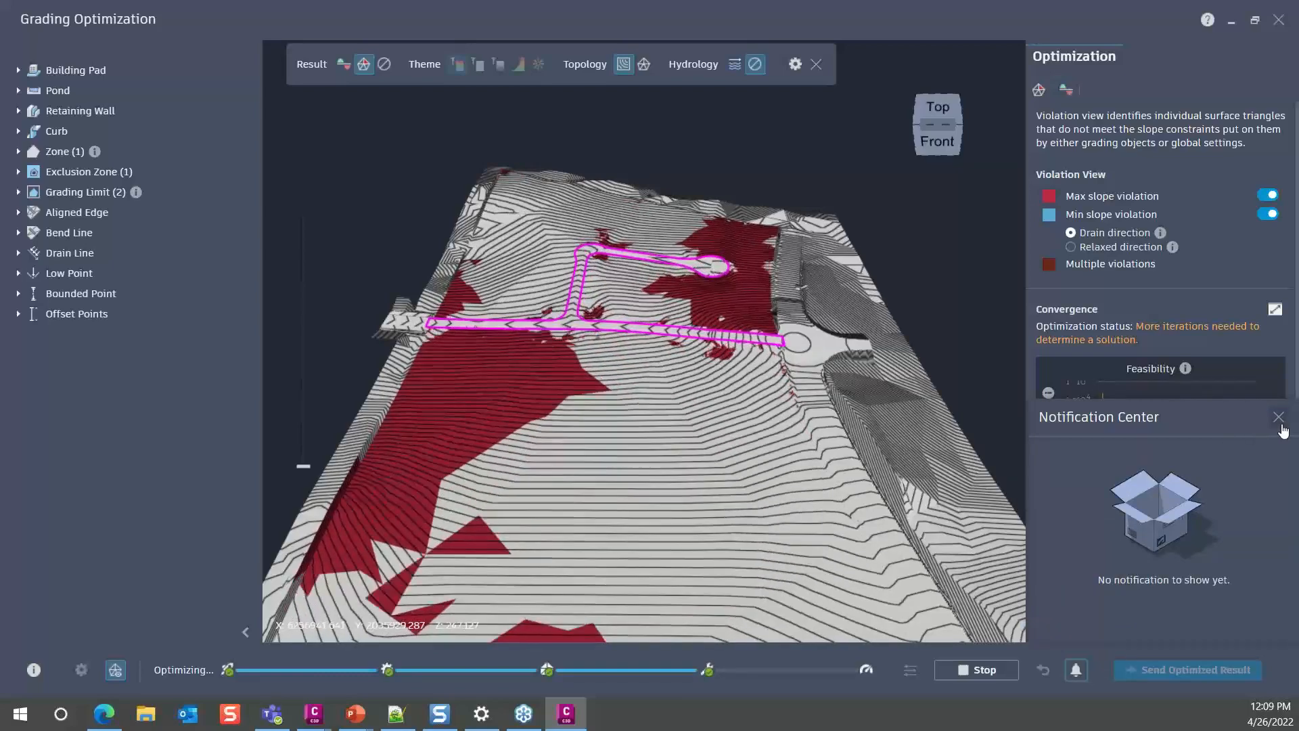
click(1278, 418)
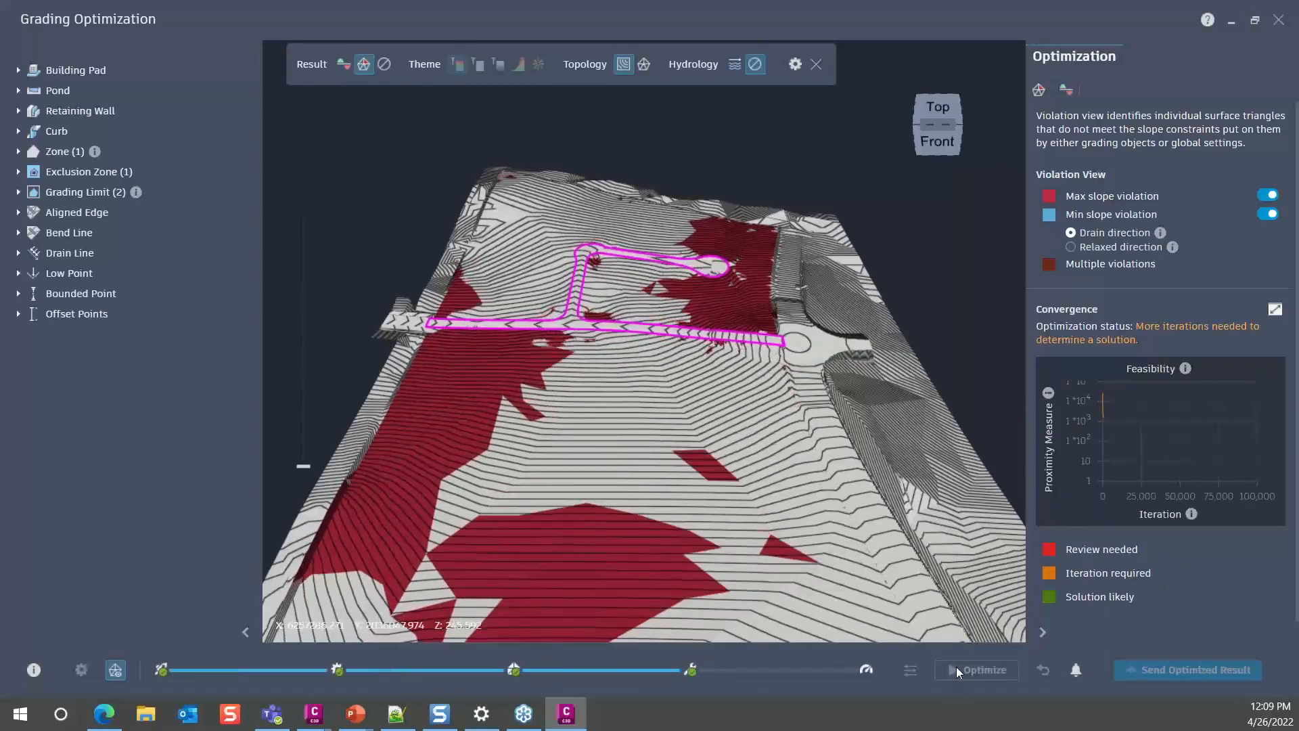
Stop the running optimization and close Grading Optimization without sending the optimized result to the drawing.
click(957, 668)
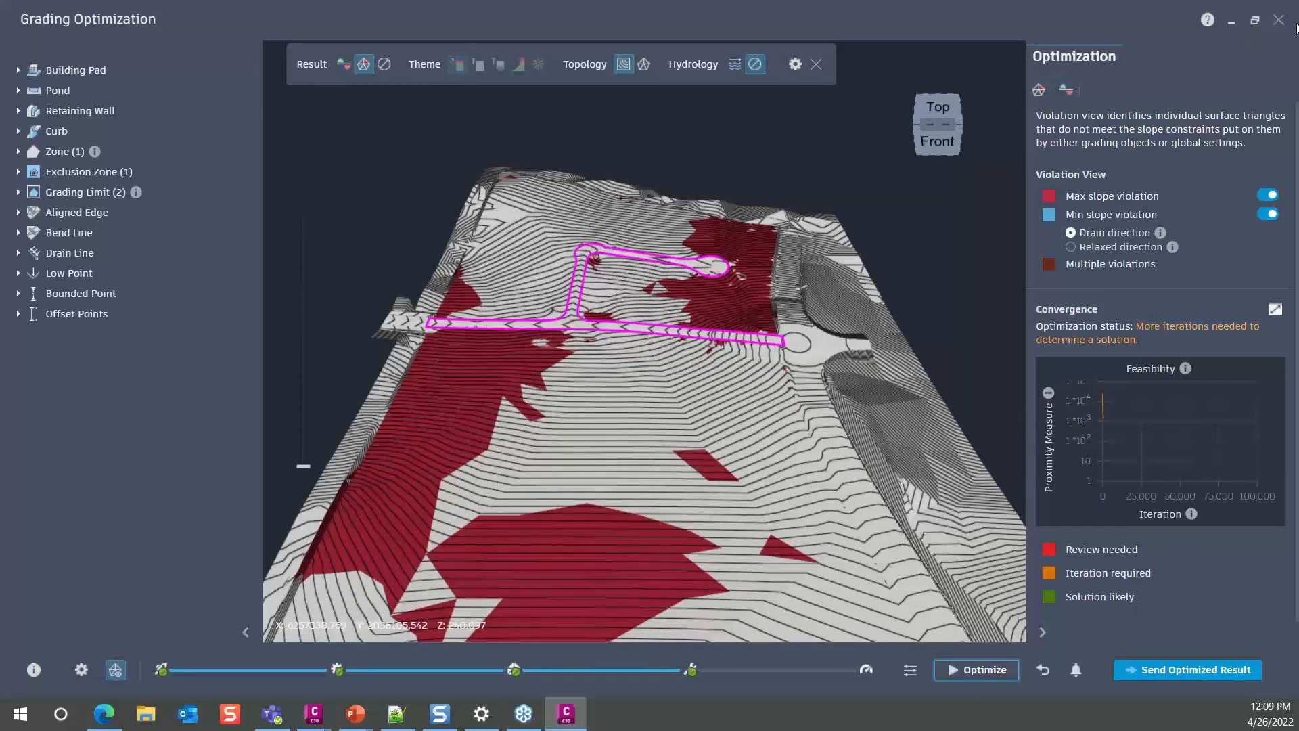
click(1277, 26)
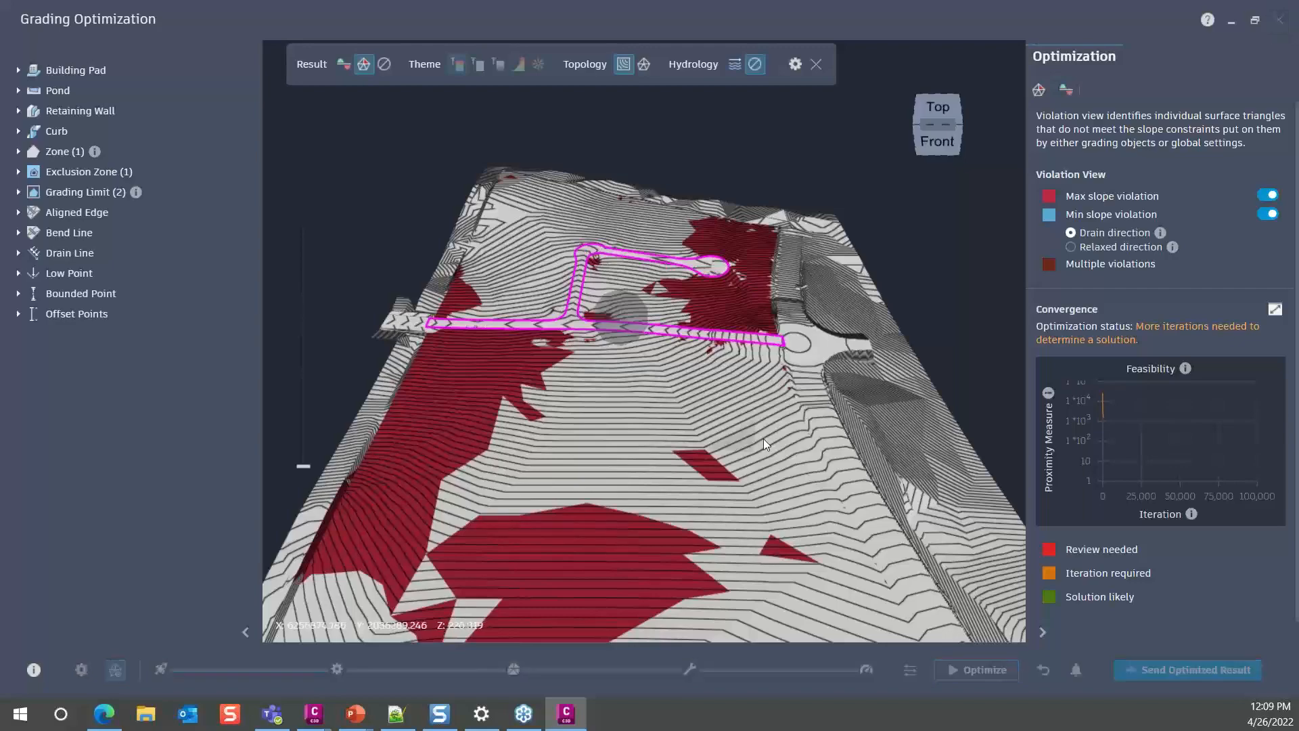
mouse_move(763, 434)
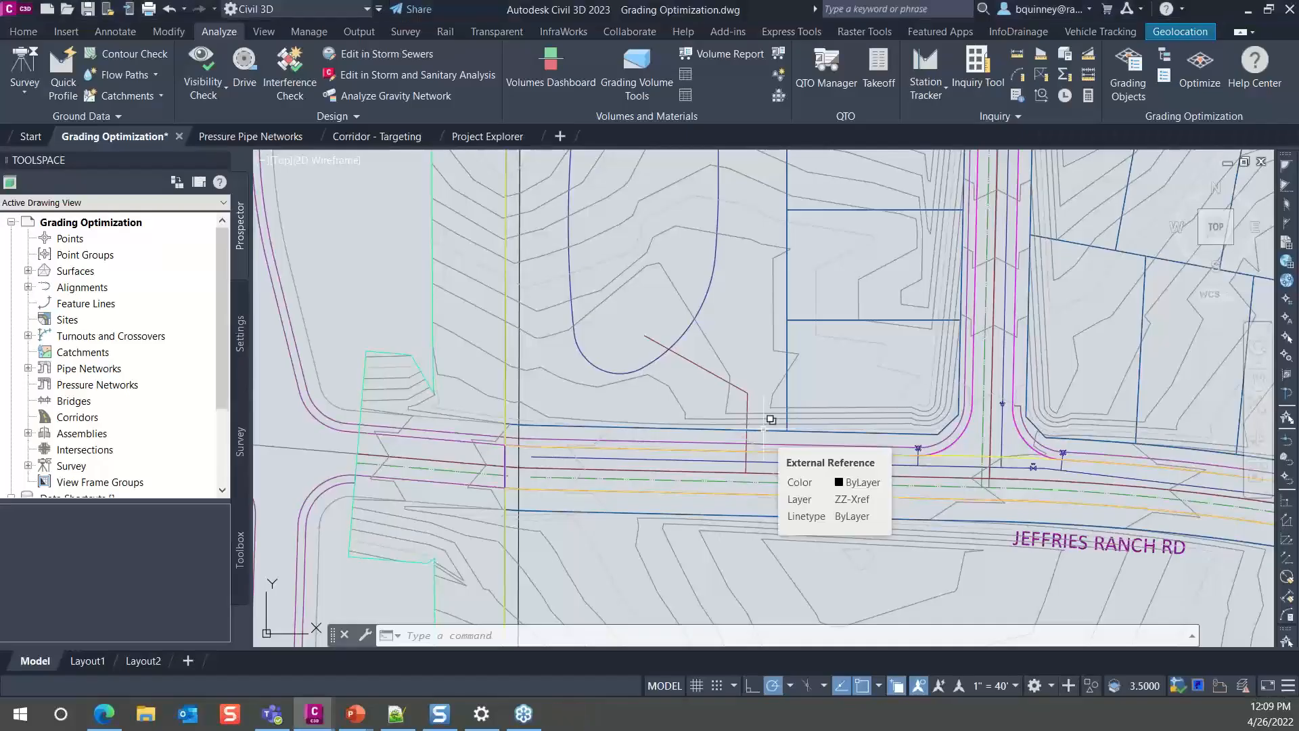
mouse_move(810, 389)
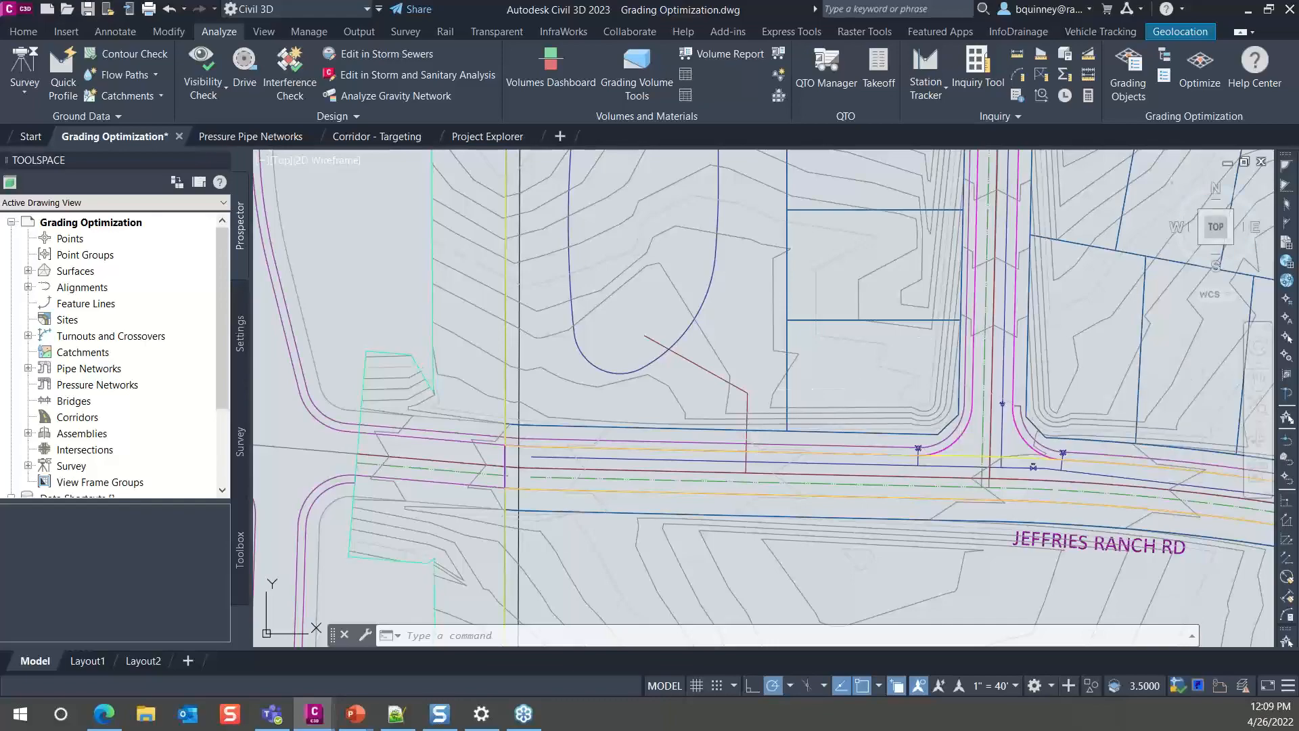
key(alt+Tab)
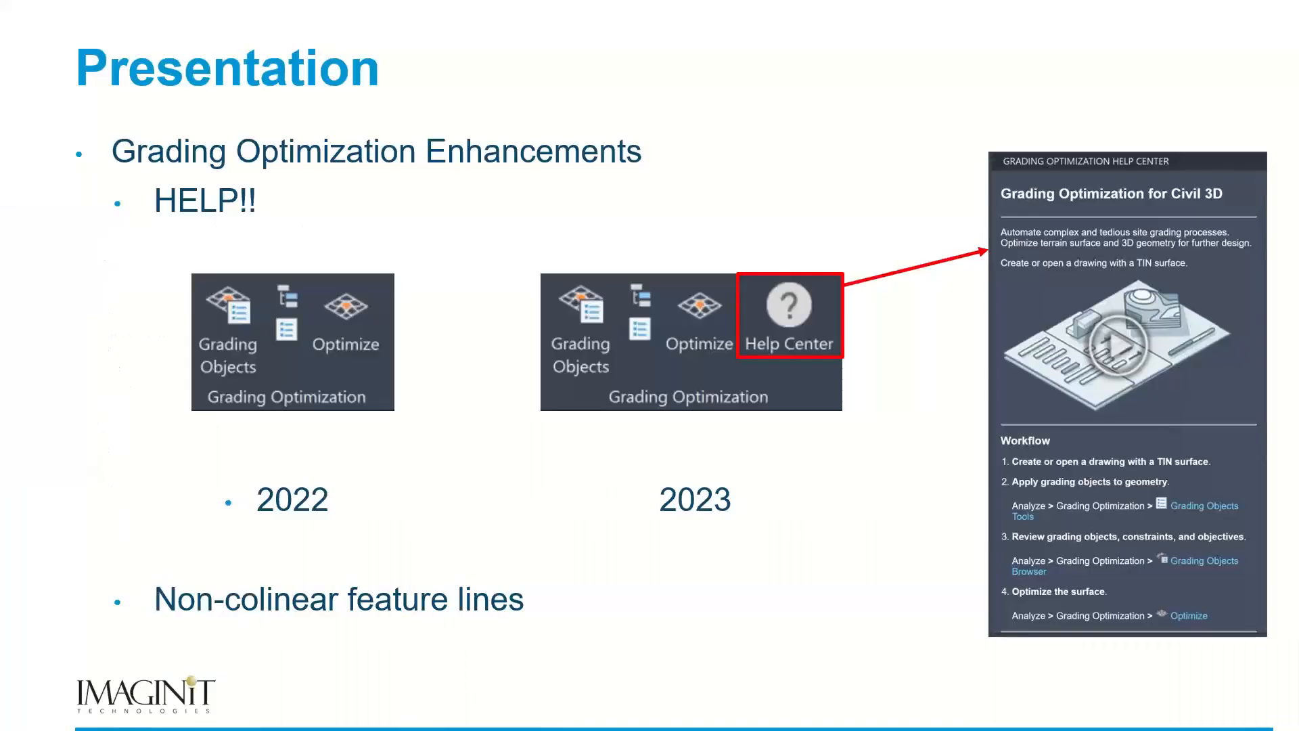
click(569, 500)
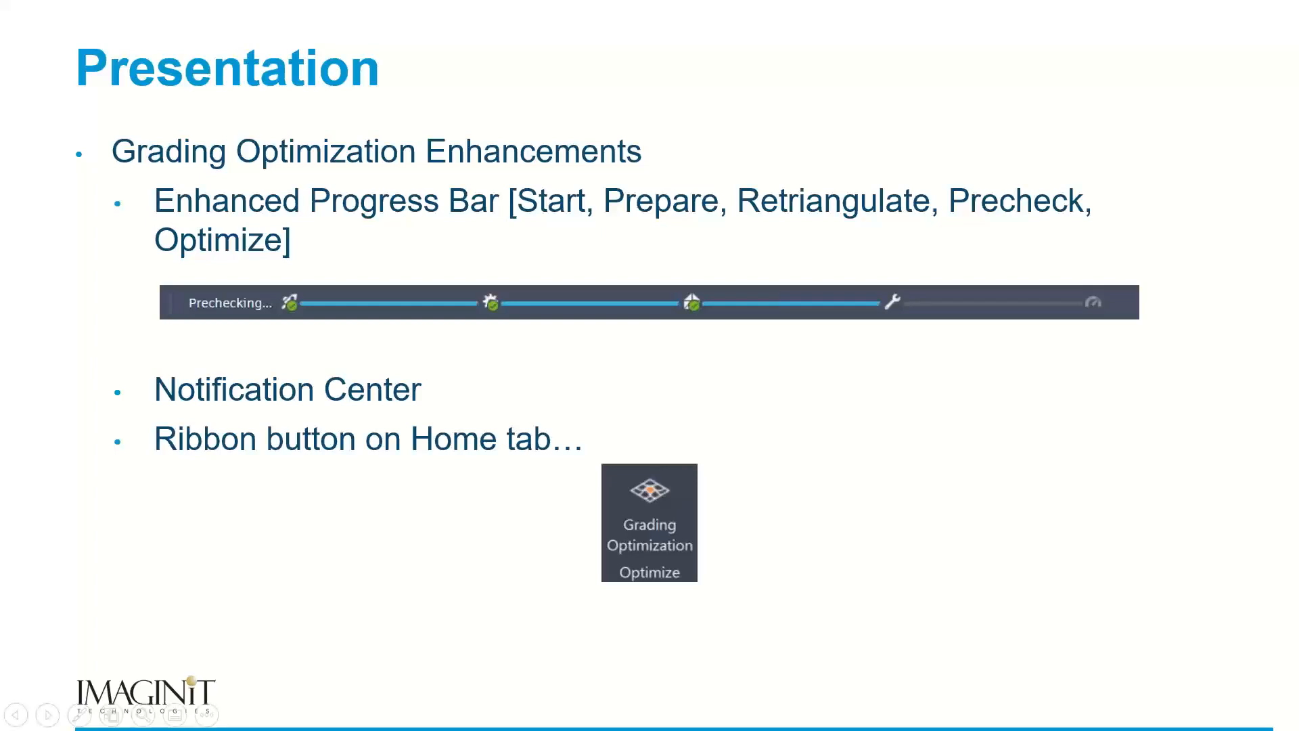
key(alt+Tab)
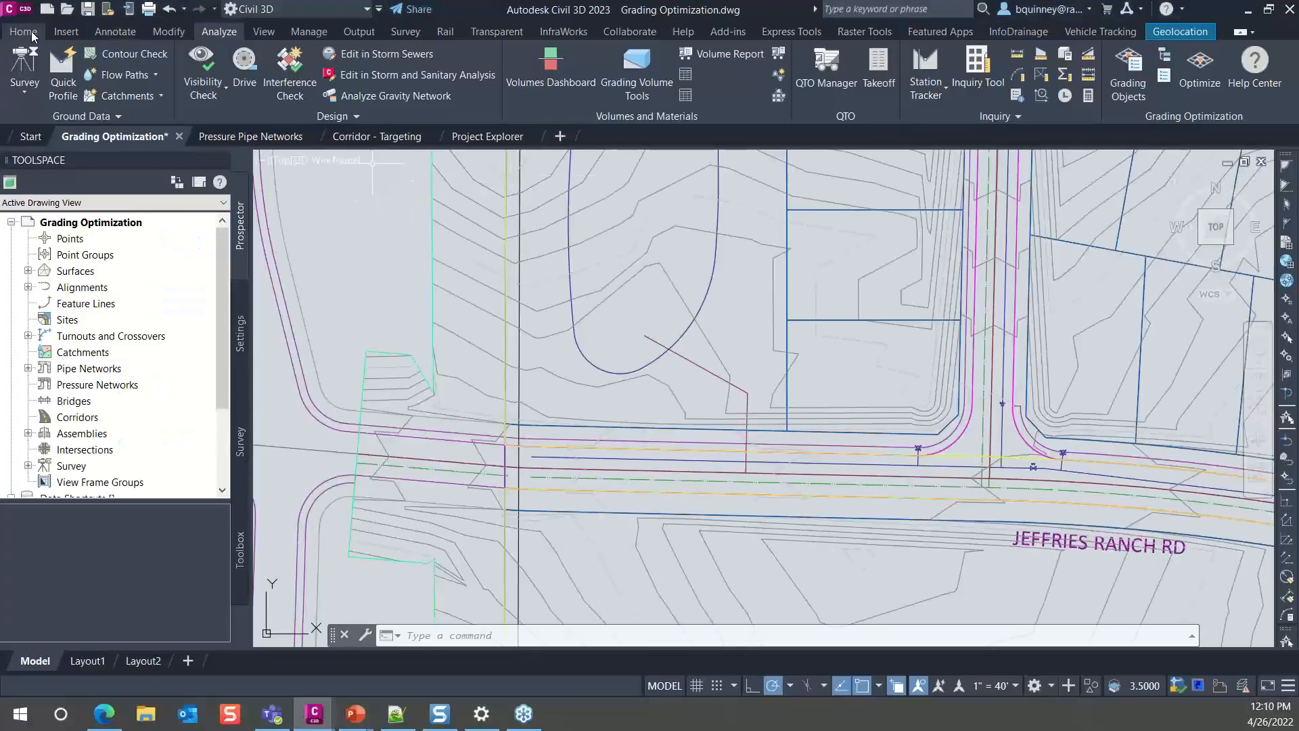
Bring up the notice on where to find Grading Optimization from the Home ribbon and dismiss it.
click(32, 35)
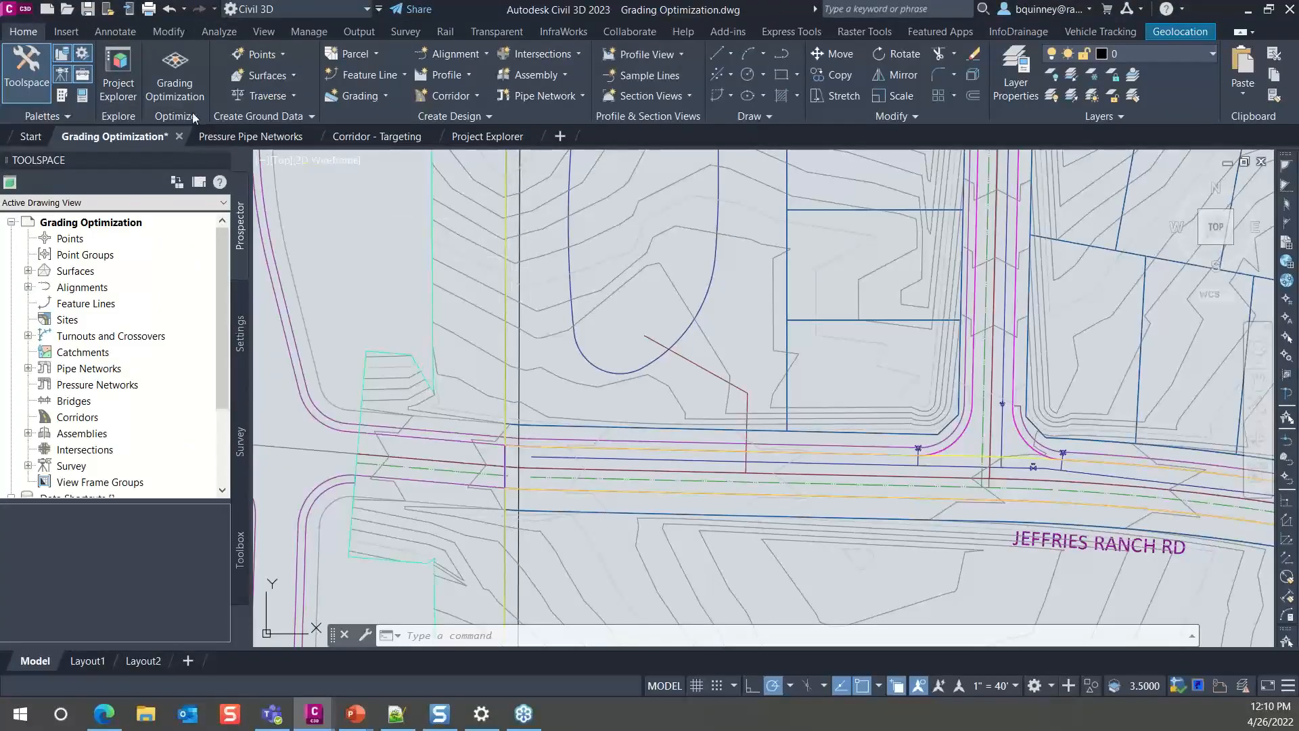
click(174, 82)
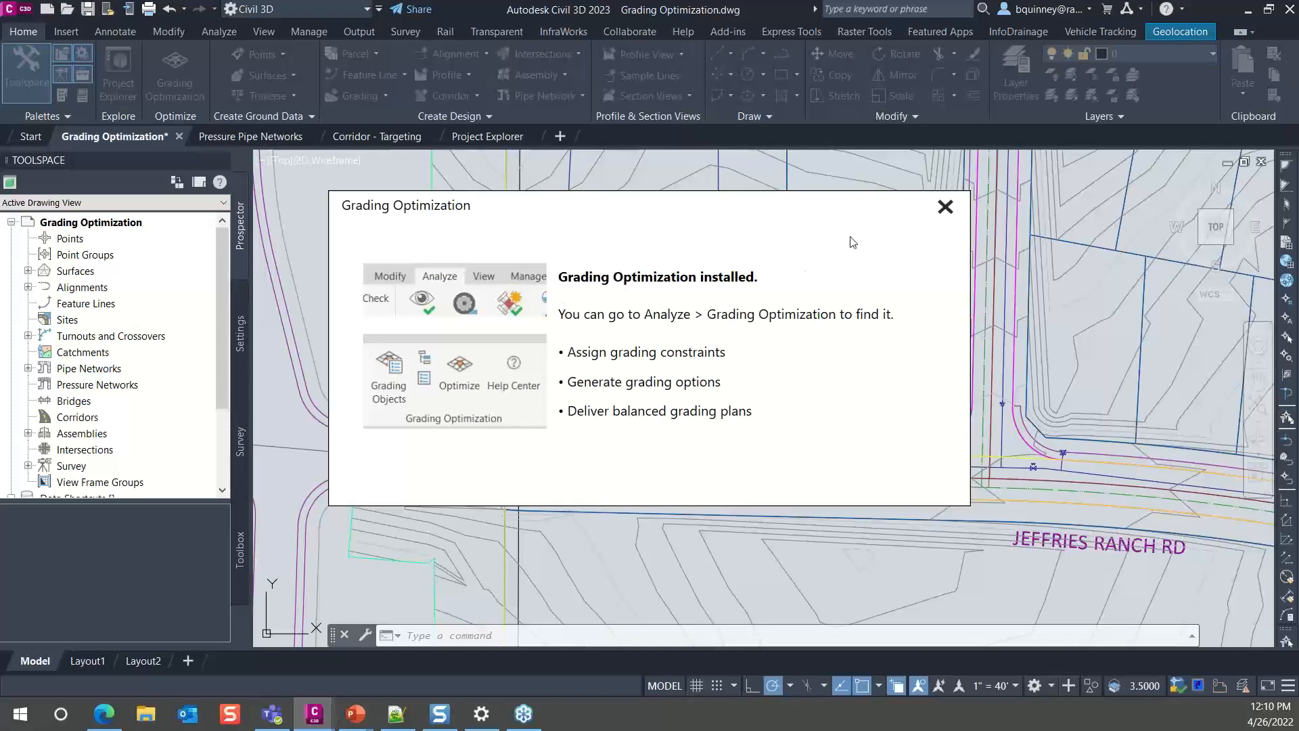
click(945, 208)
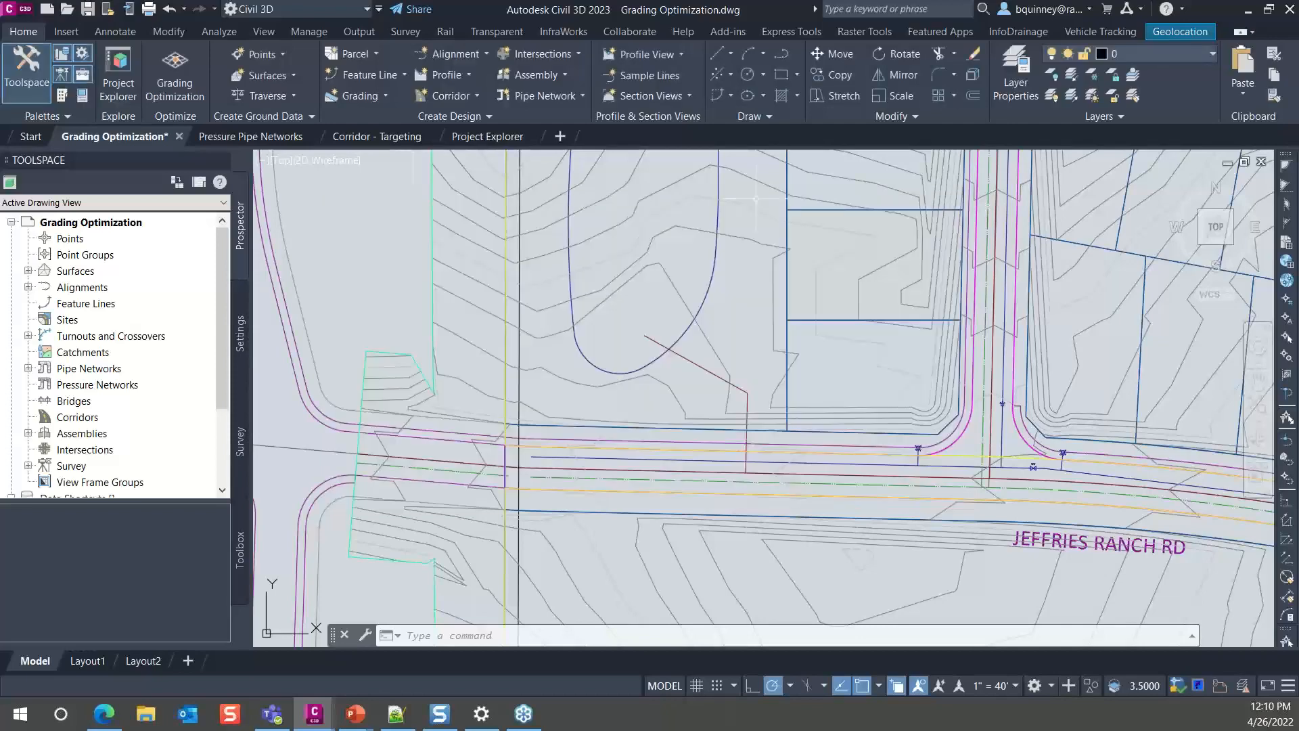
click(229, 35)
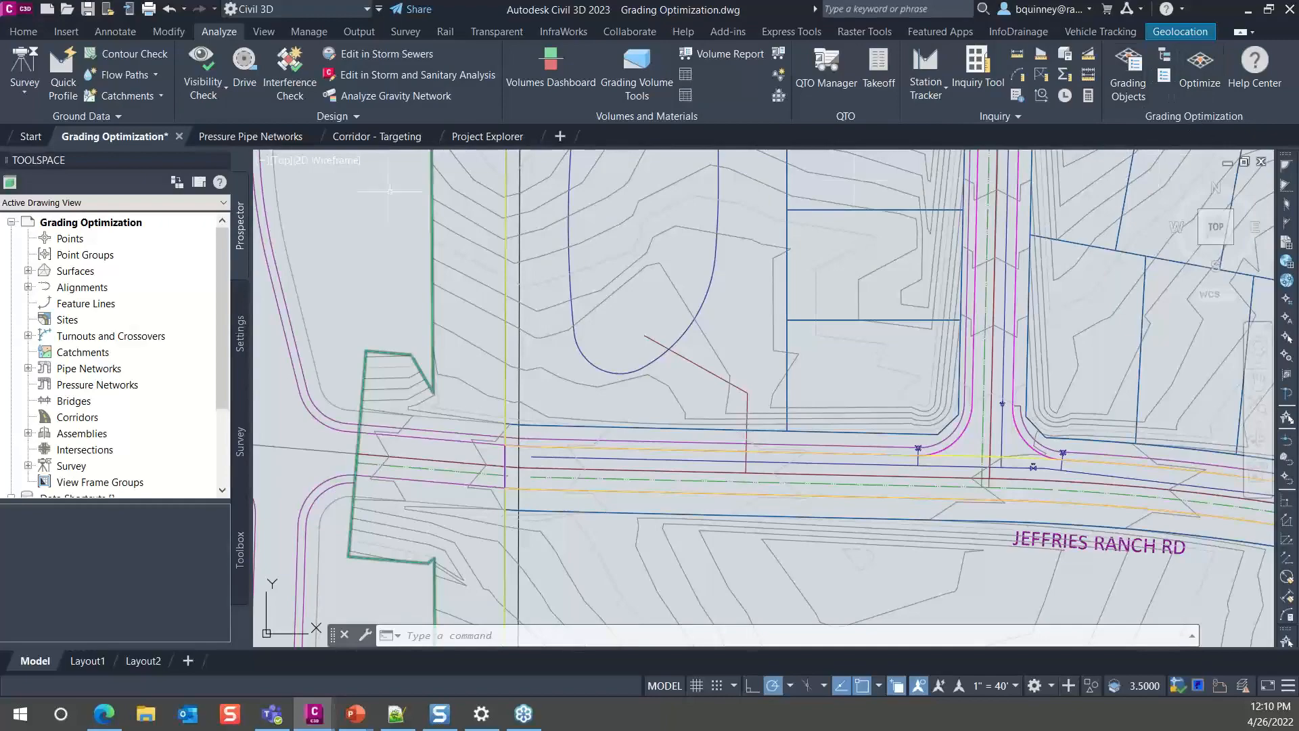
click(24, 31)
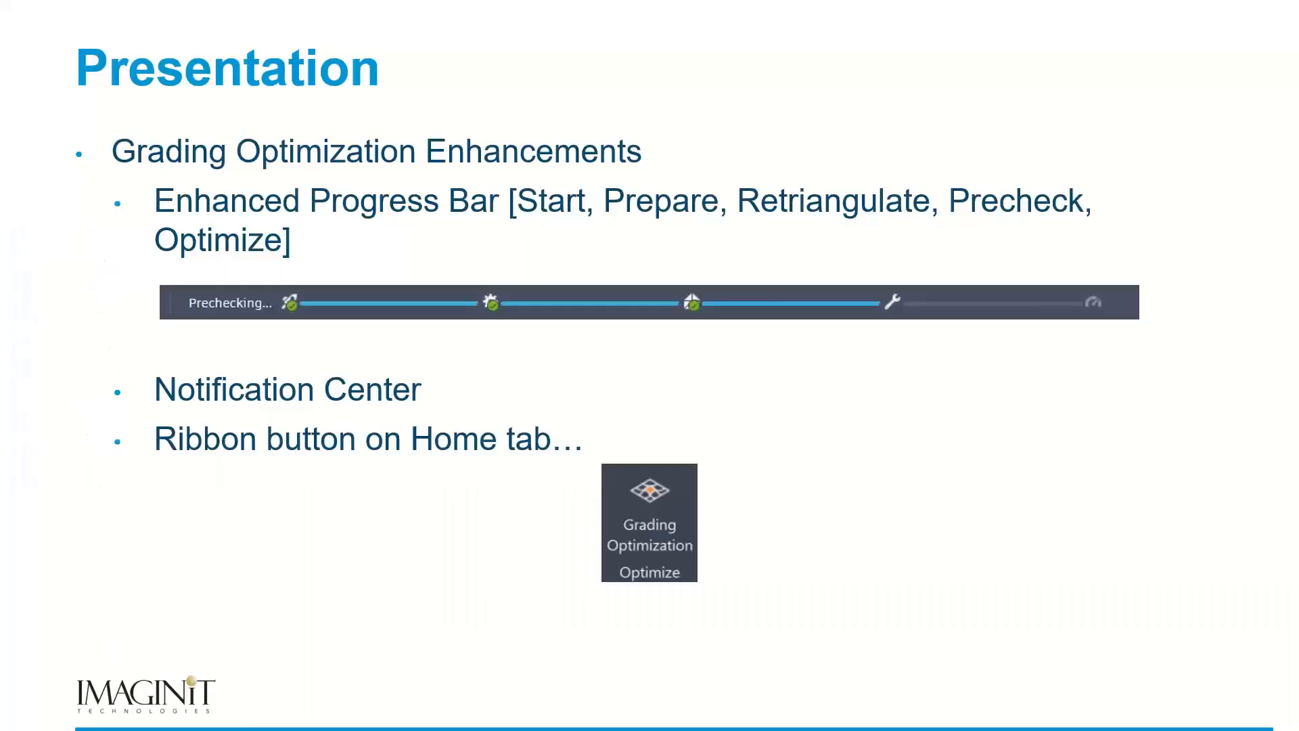
click(964, 525)
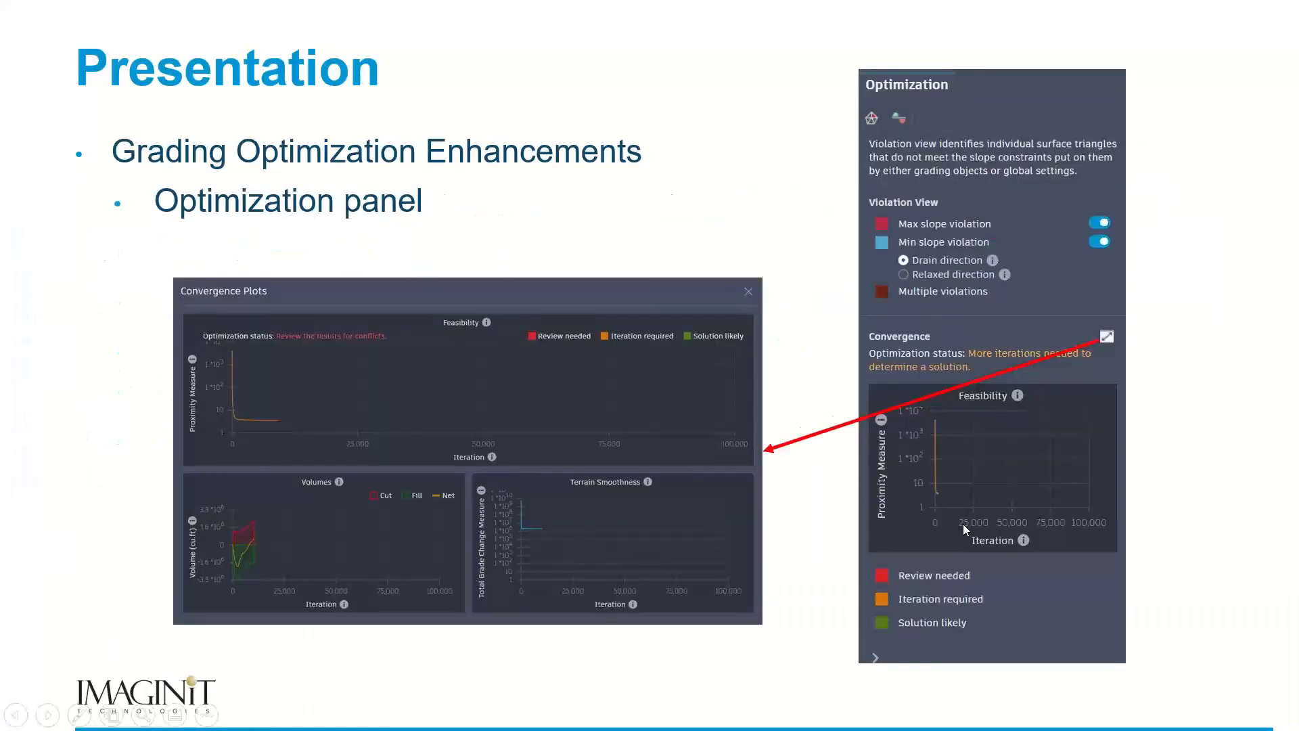
key(Left)
key(Right)
key(Right)
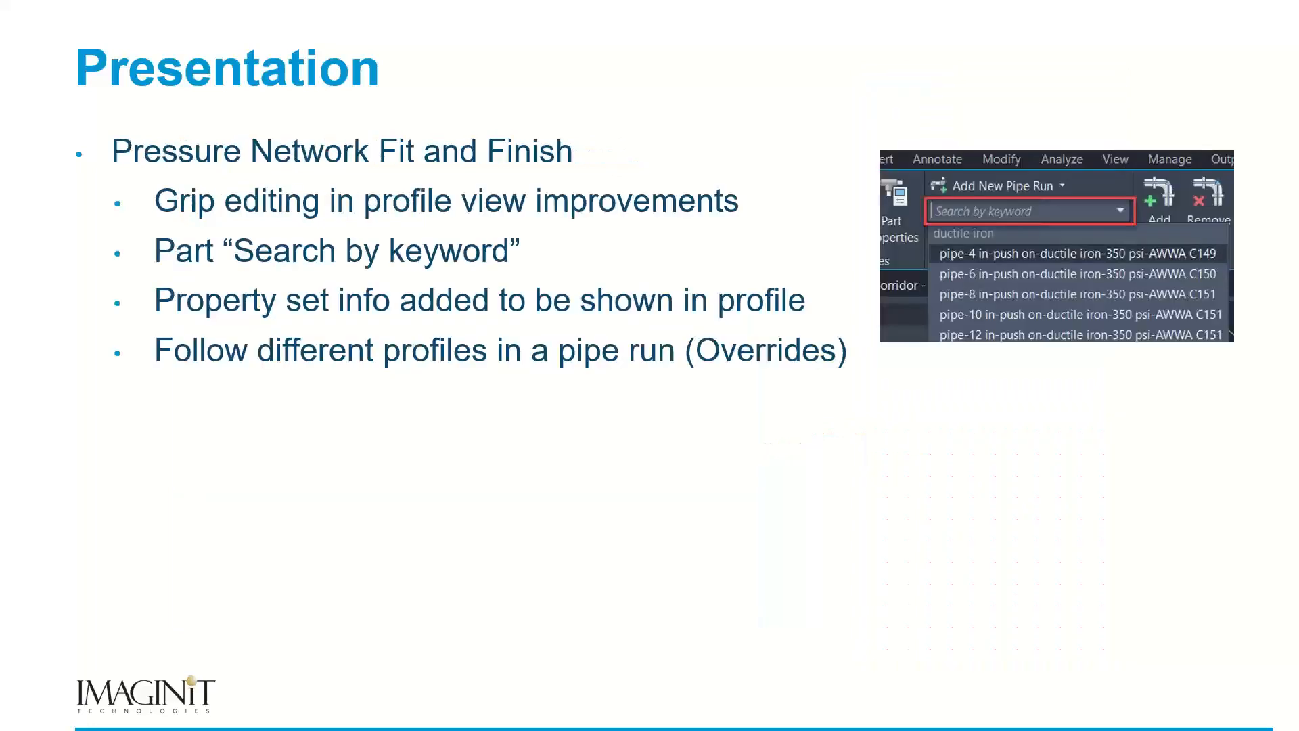
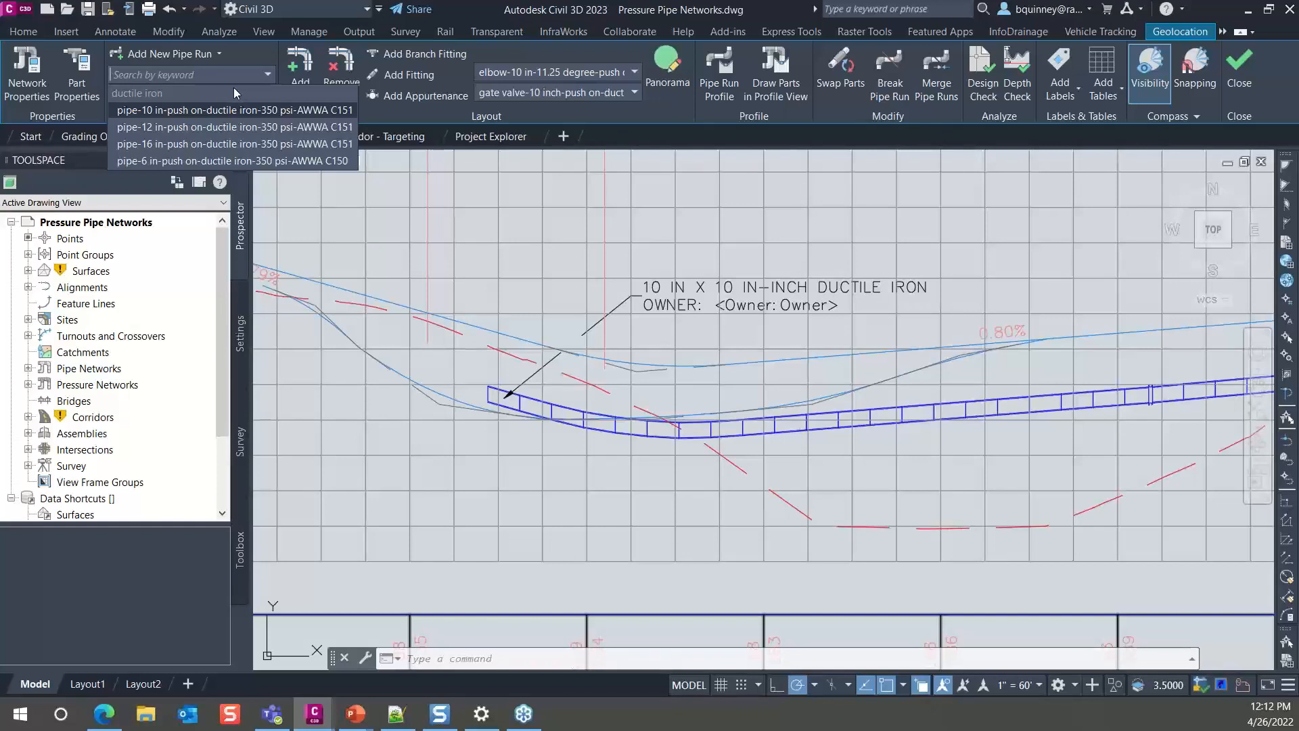
Dismiss the part search results and select the alignment coinciding with the 10 in water pressure pipe along Jeffries Ranch Rd in plan.
click(761, 147)
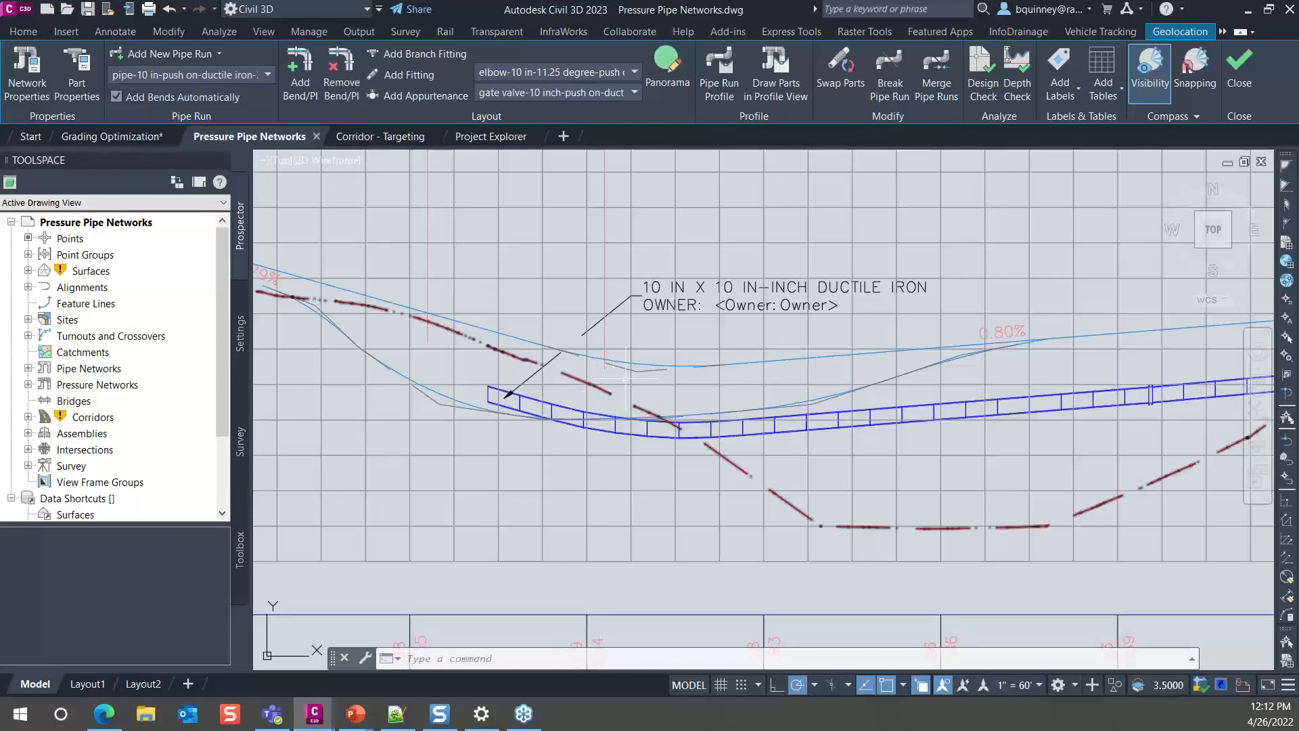
mouse_move(648, 349)
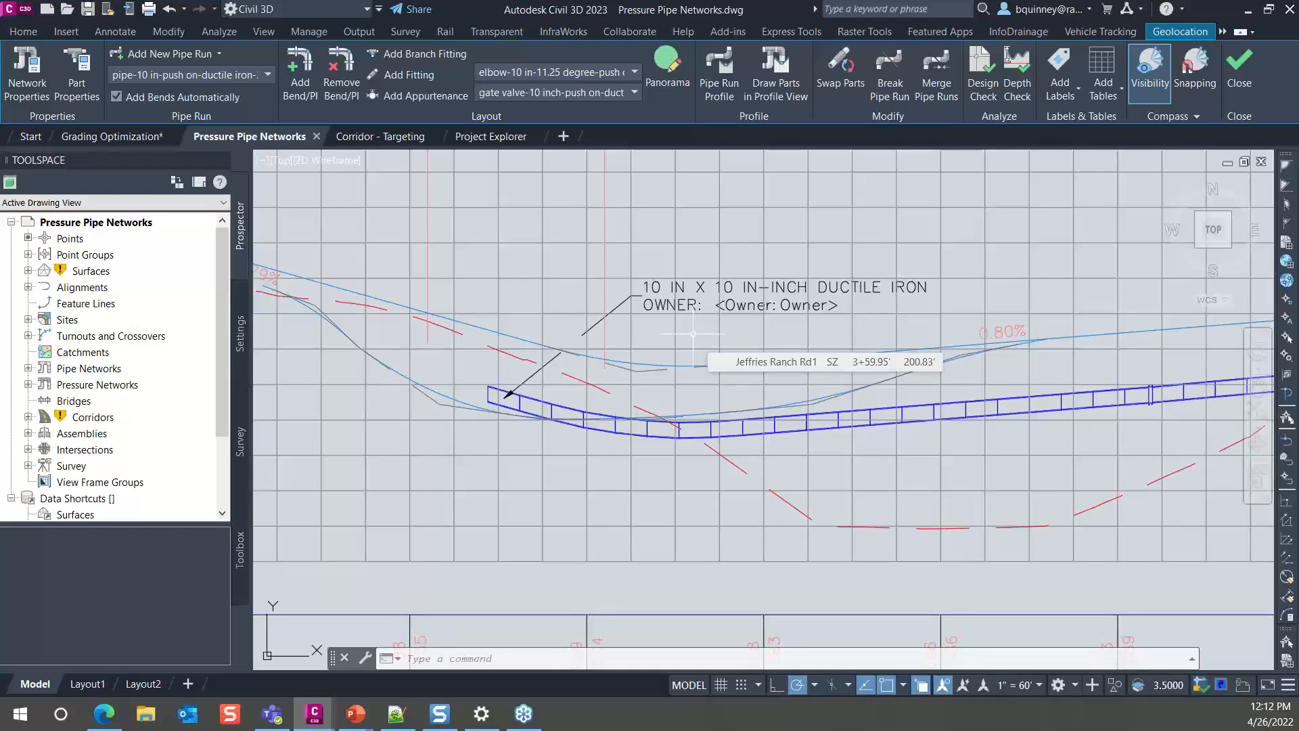
scroll(693, 334, down, 4)
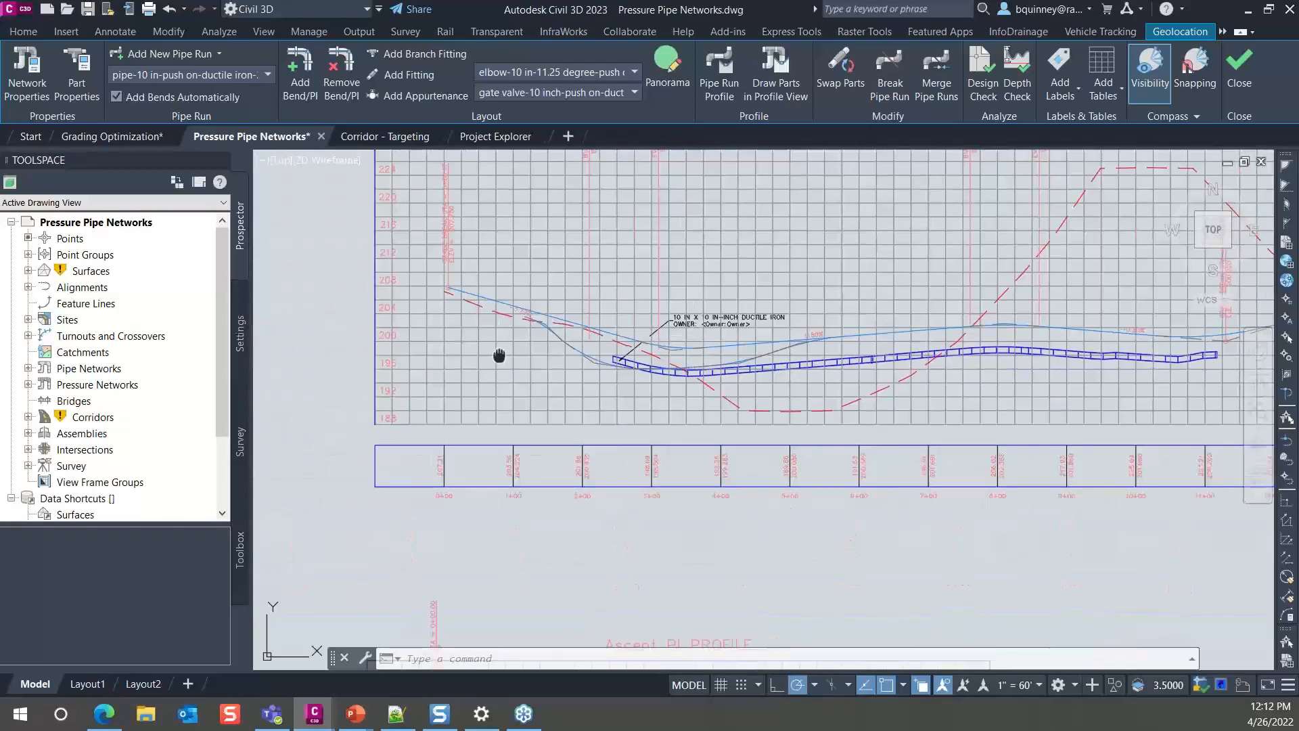
middle_drag(499, 356, 1027, 474)
middle_drag(572, 394, 1012, 444)
middle_drag(518, 433, 1009, 445)
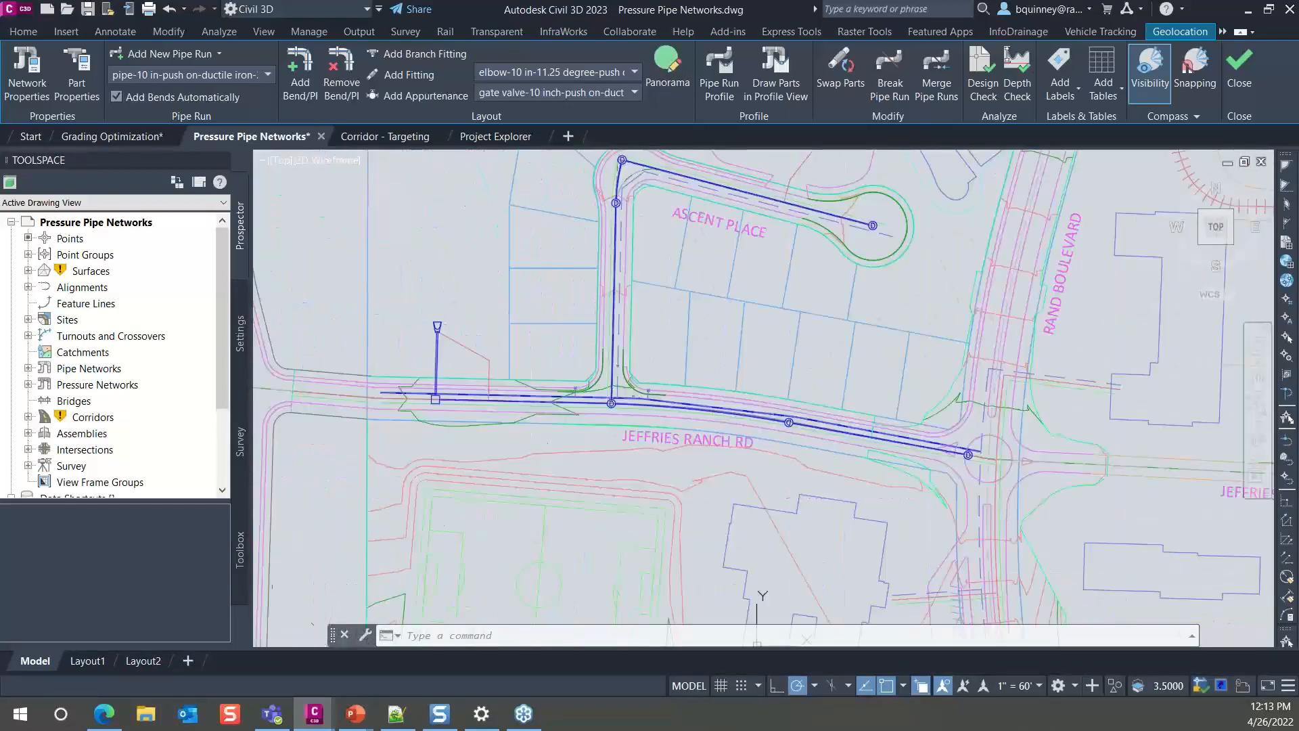
scroll(519, 412, up, 8)
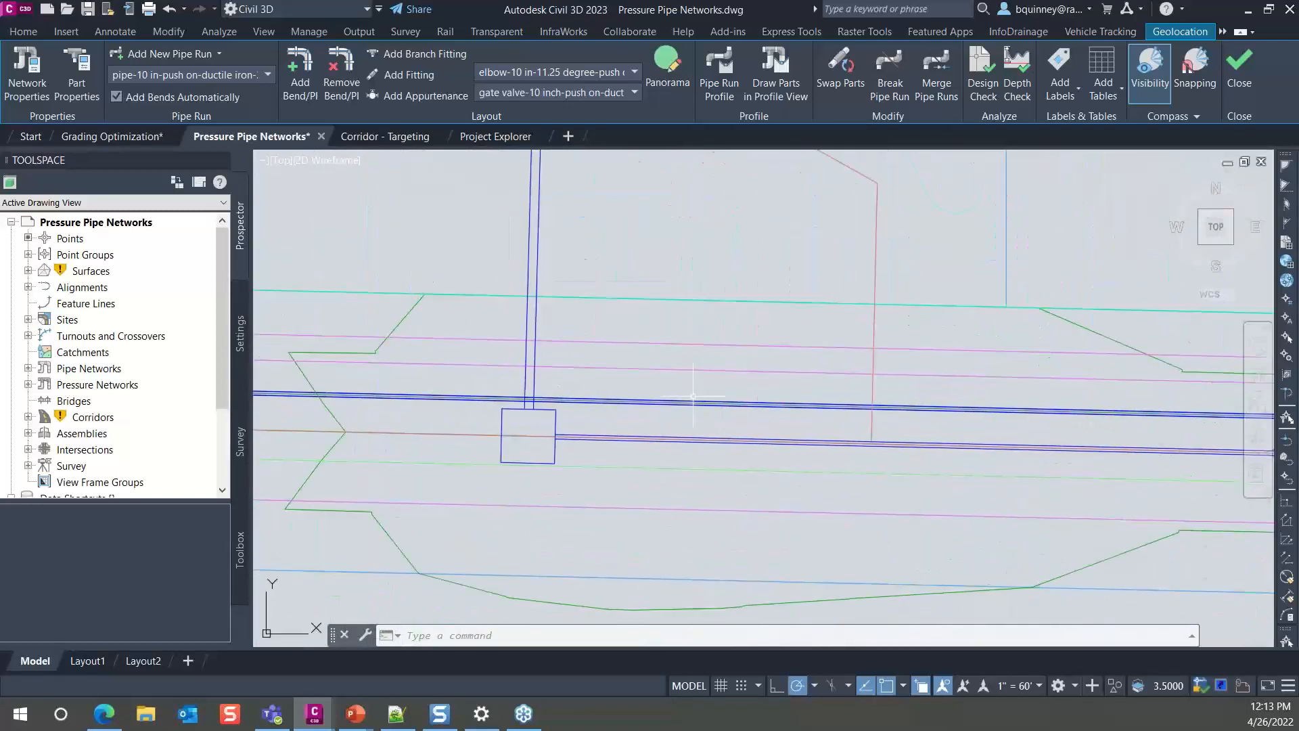
middle_drag(696, 397, 865, 400)
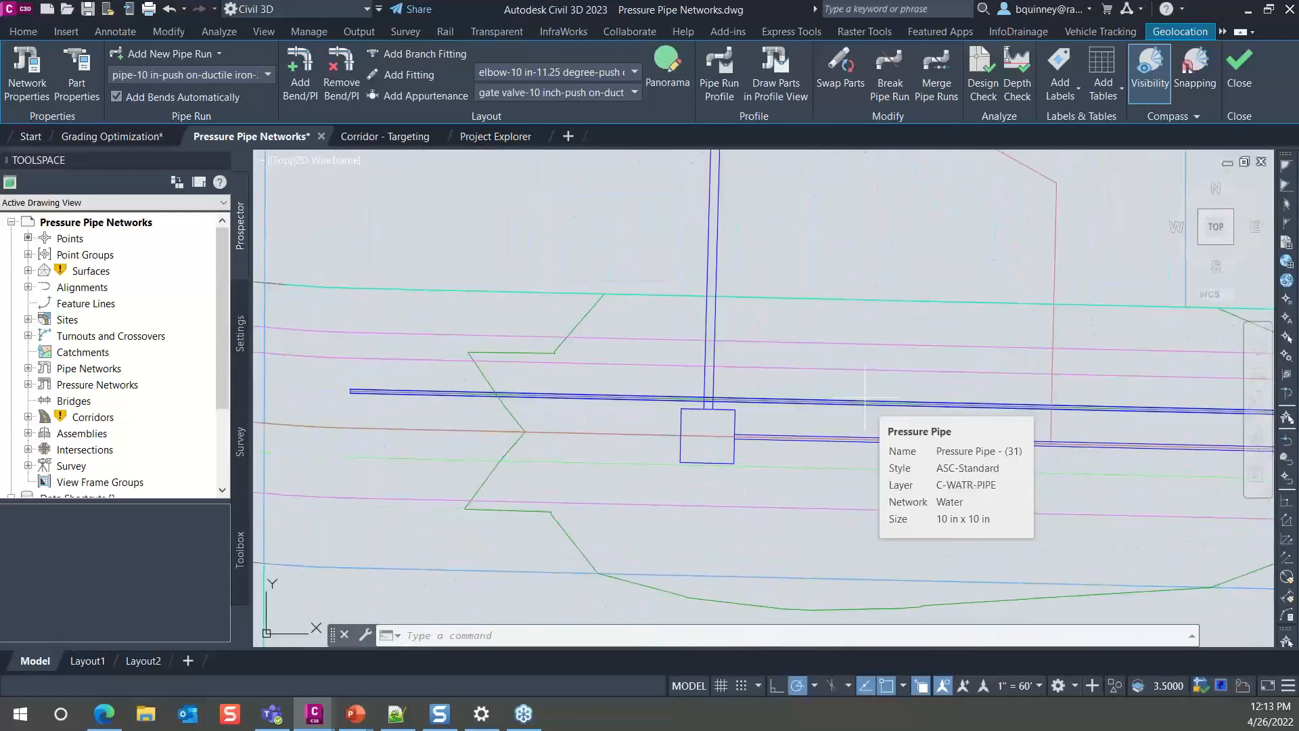
click(865, 399)
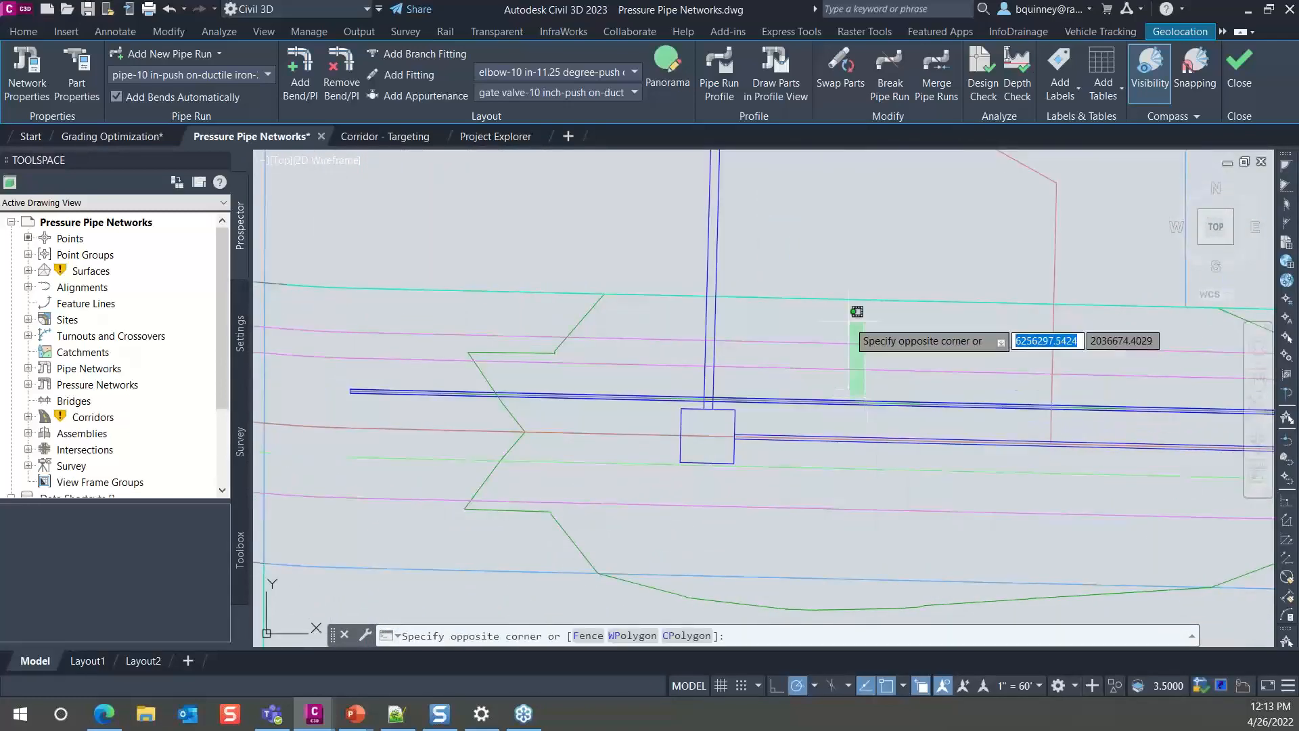
click(818, 400)
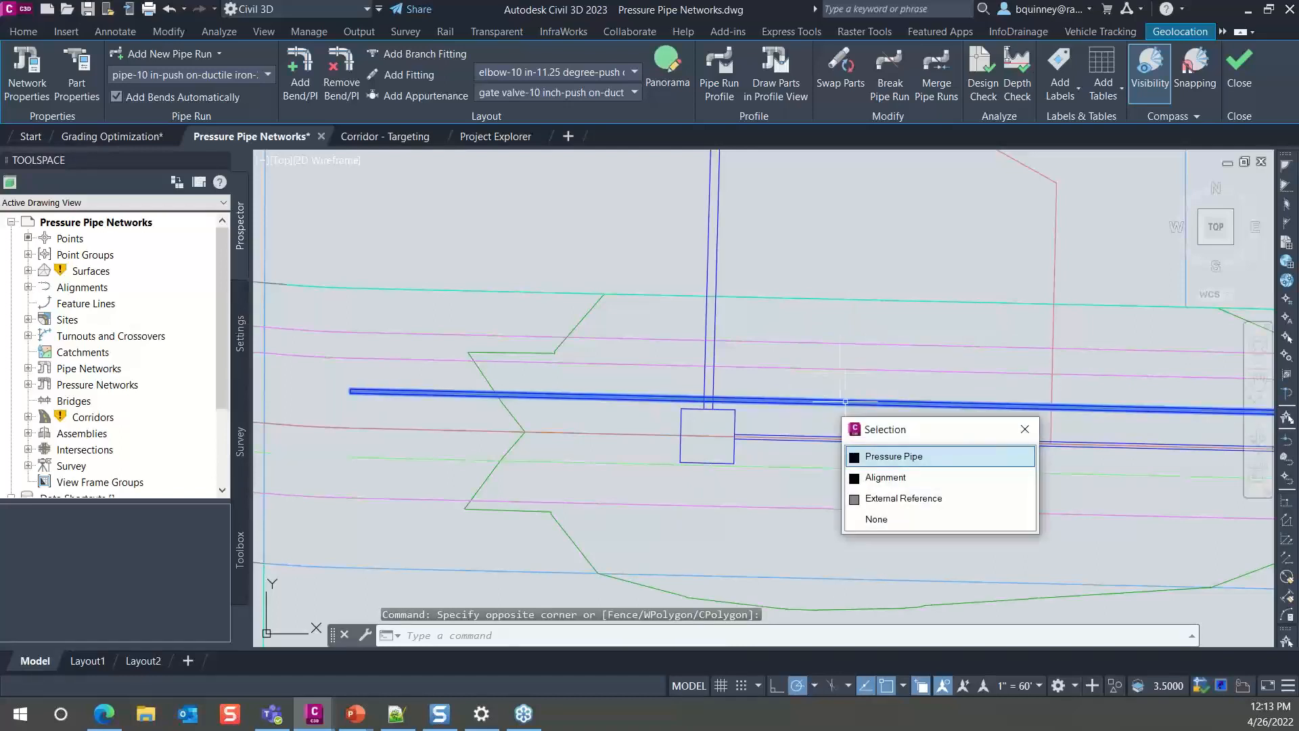
click(880, 477)
Add the Owner property set to the selected alignment's extended data and clear the selection.
right_click(873, 440)
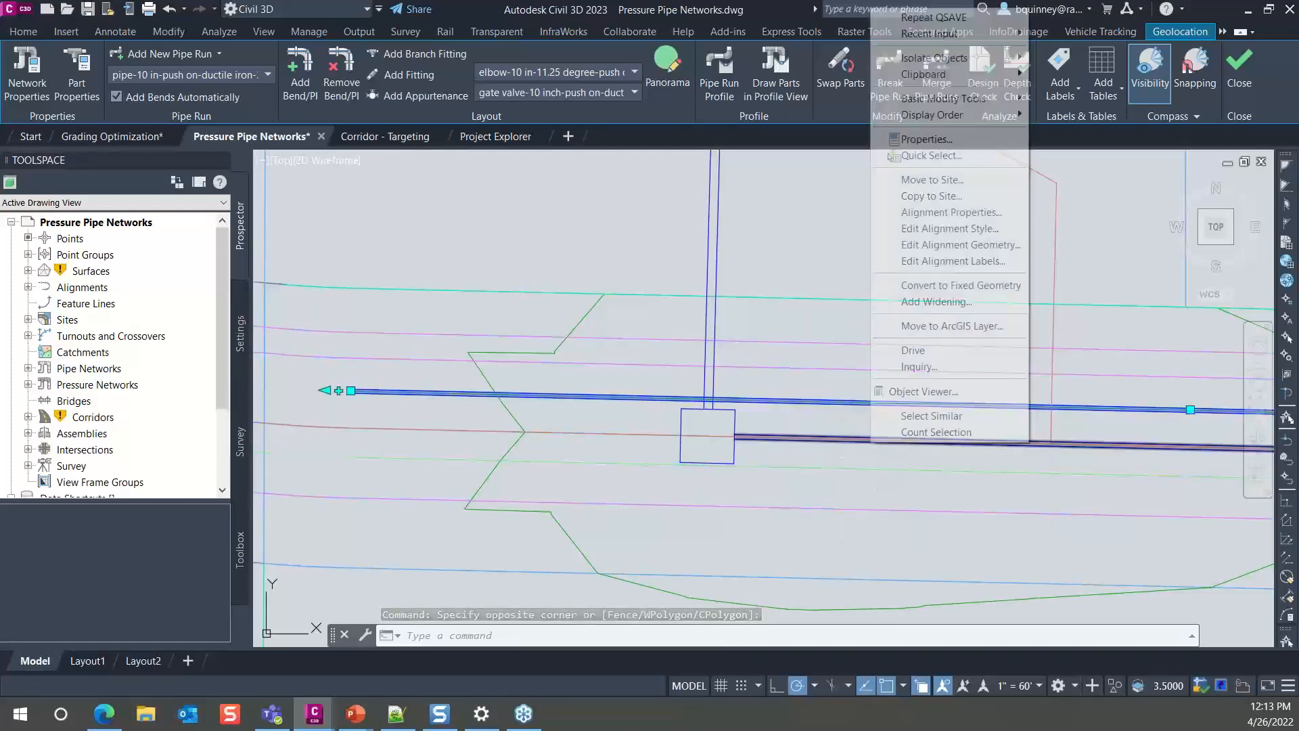
click(927, 139)
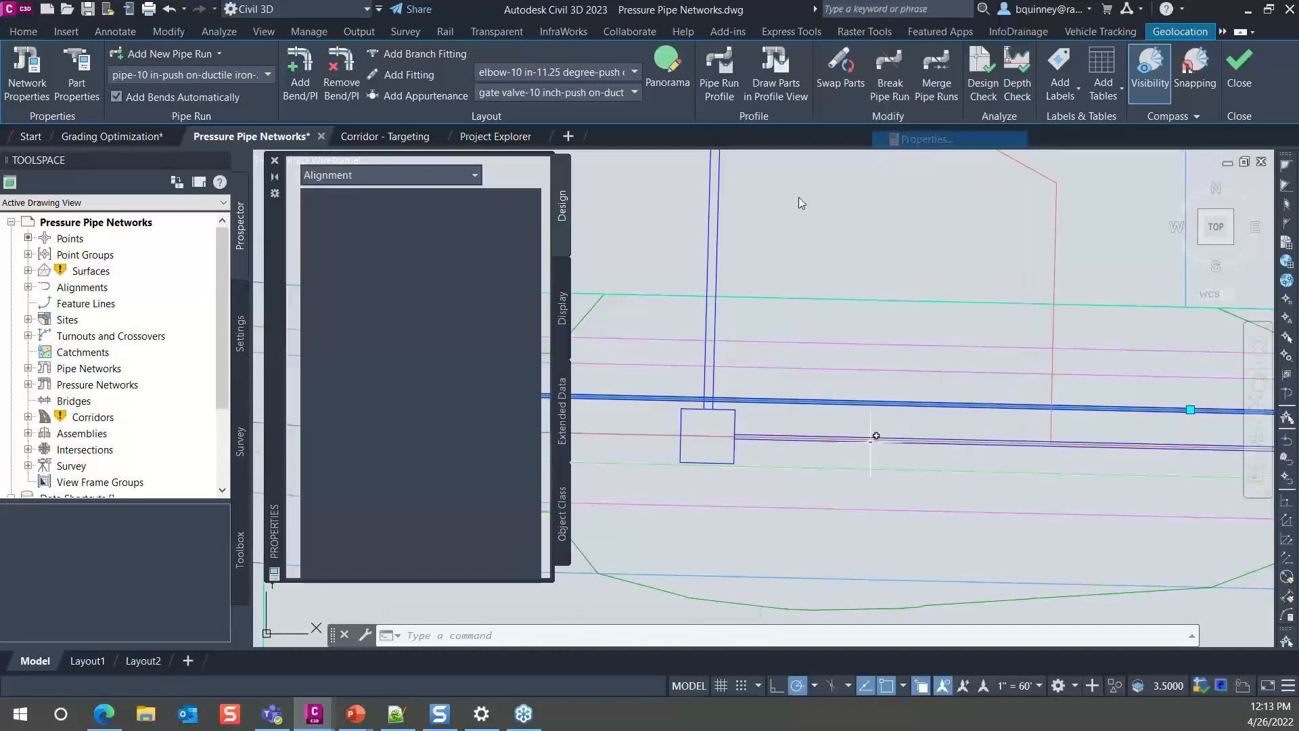
click(562, 412)
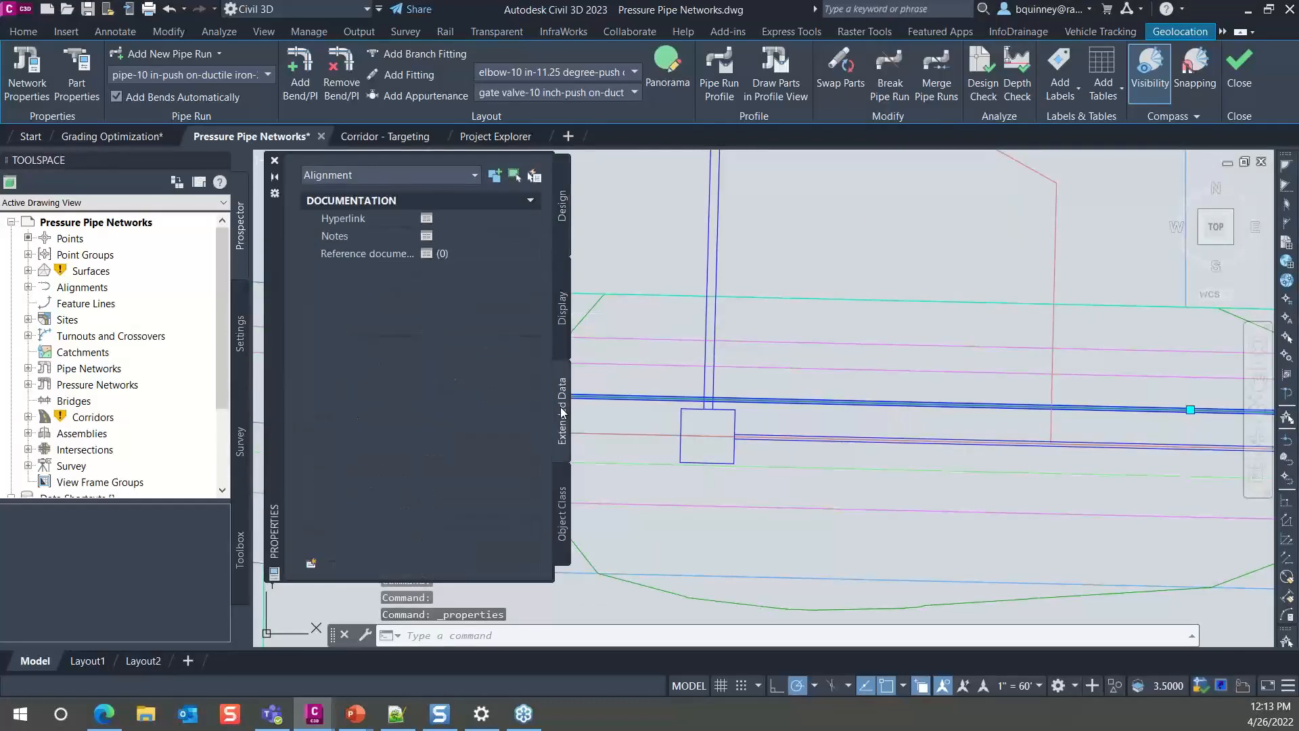
click(310, 564)
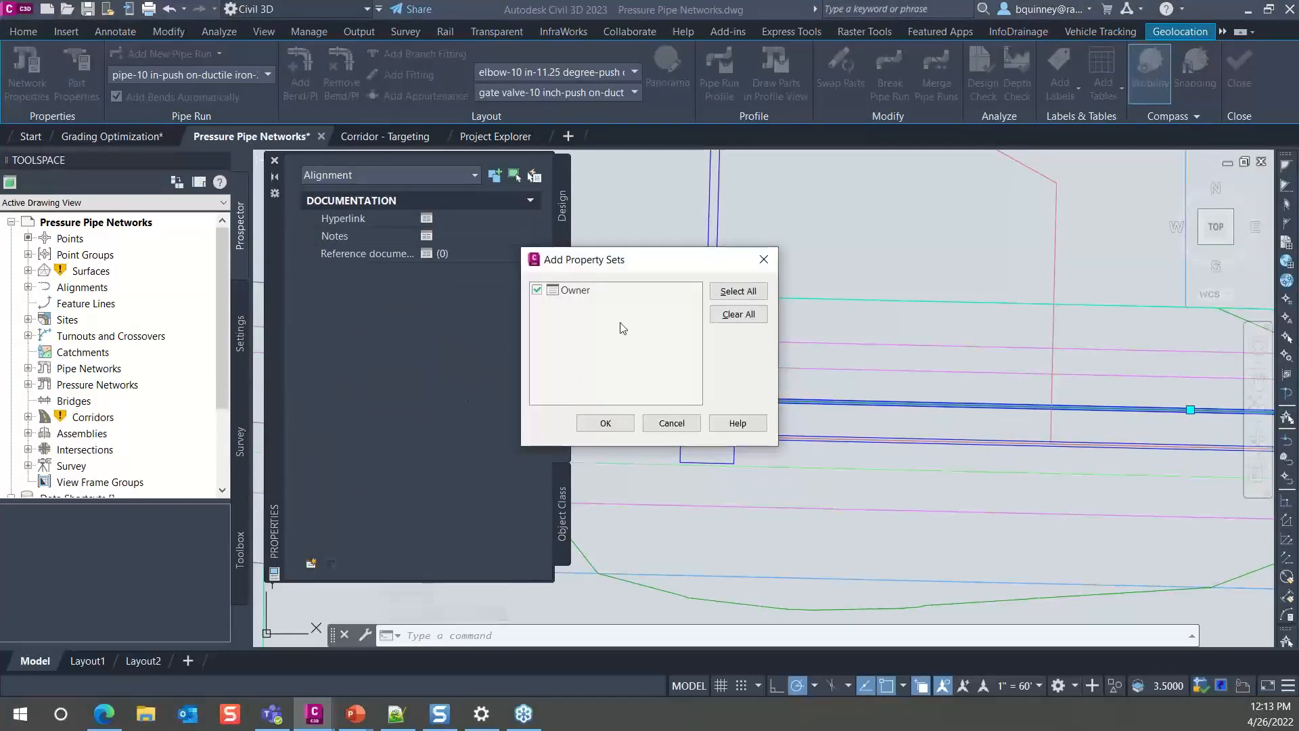
click(606, 423)
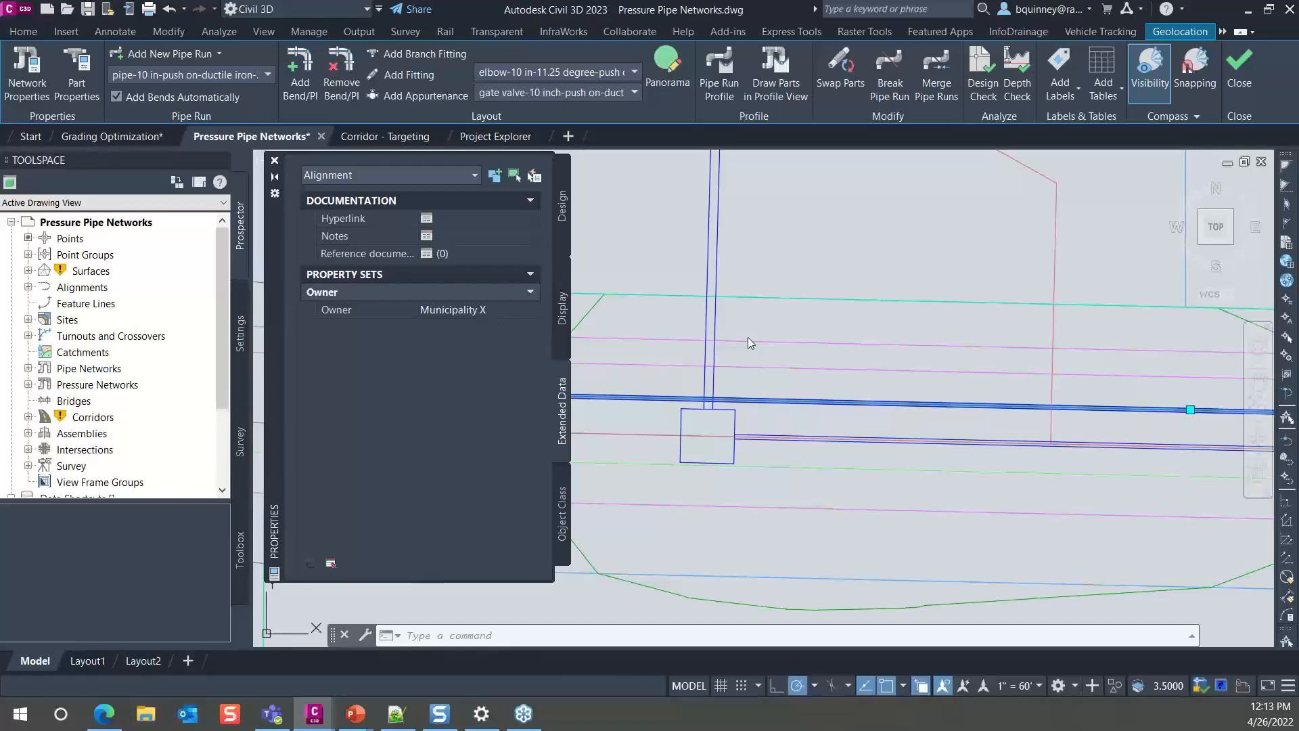
scroll(758, 384, down, 4)
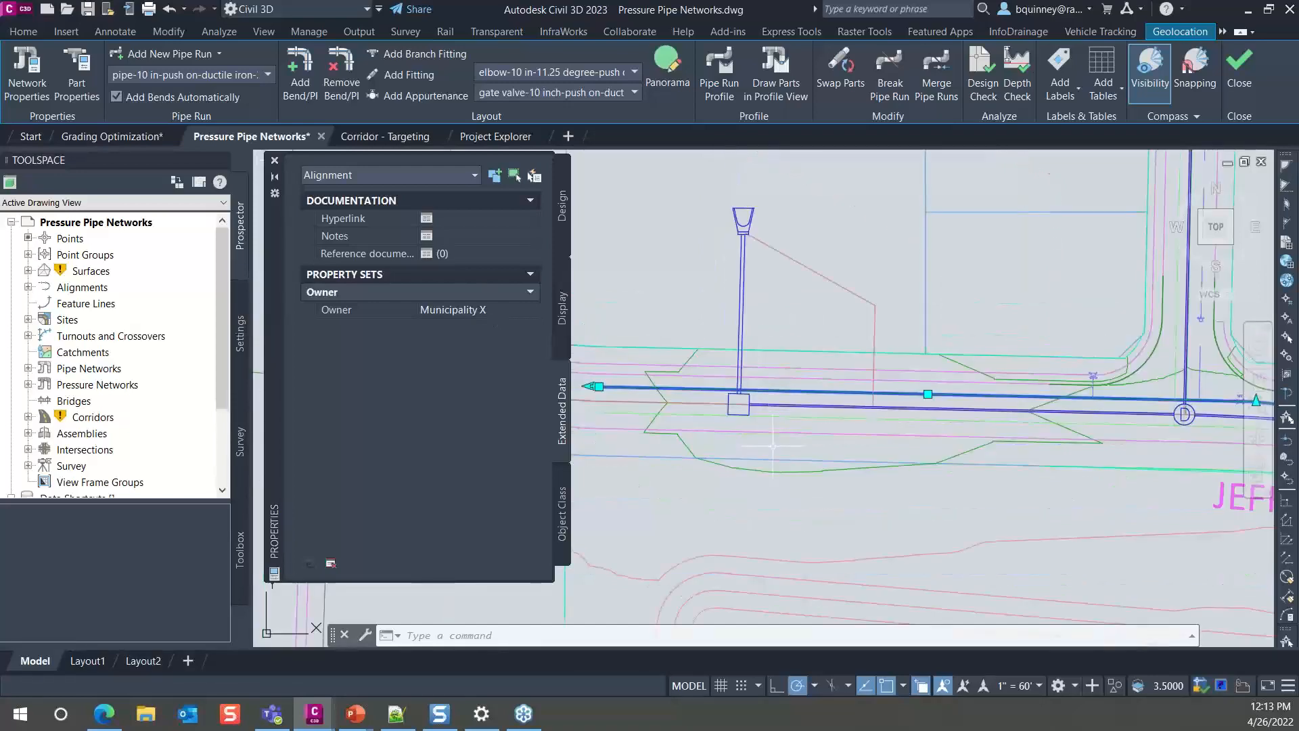
key(Escape)
Return to the Jeffries Ranch Rd profile view and regenerate the drawing to refresh the pressure pipe label.
scroll(778, 450, down, 3)
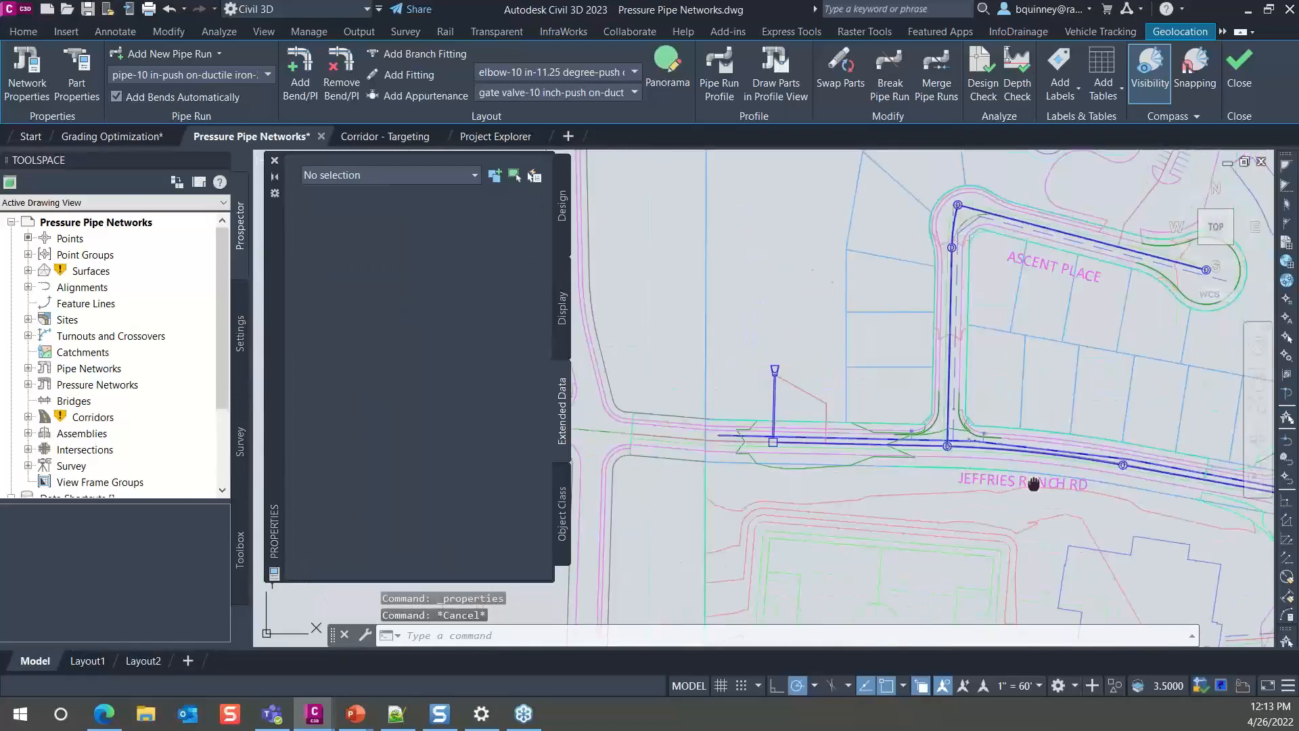
middle_drag(1034, 484, 677, 332)
middle_drag(900, 444, 744, 406)
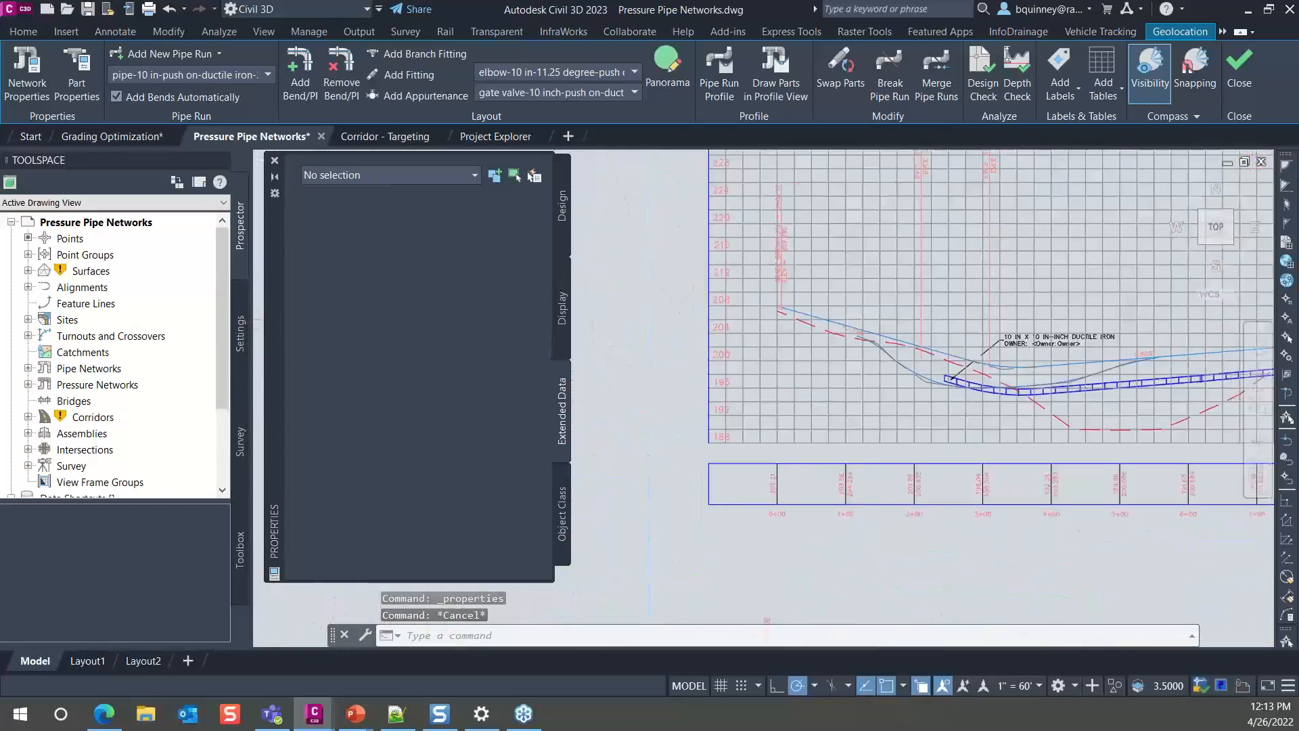
scroll(1086, 345, up, 3)
scroll(1002, 359, down, 2)
text(REGEN)
key(Return)
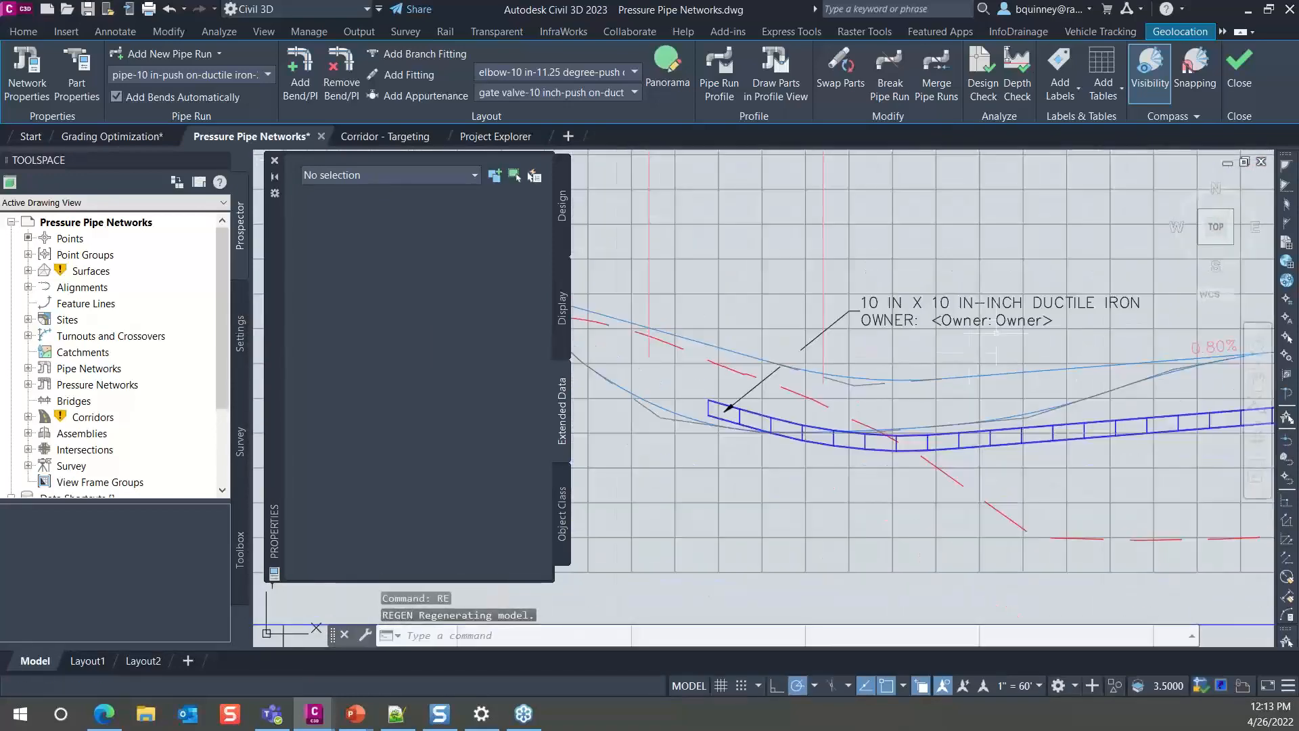
Regenerate all viewports with REGENALL and check the pipe label's owner line in the profile view.
scroll(774, 339, down, 5)
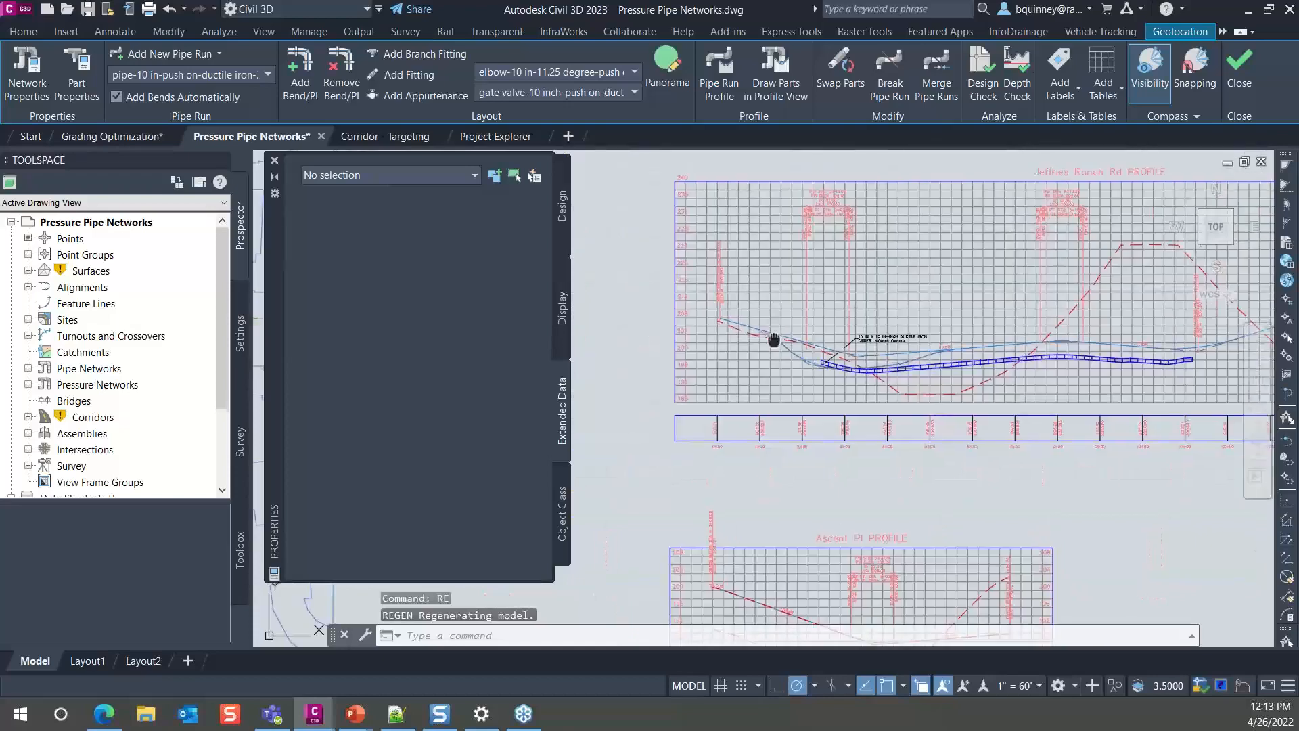
middle_drag(774, 339, 826, 360)
text(REGENALL)
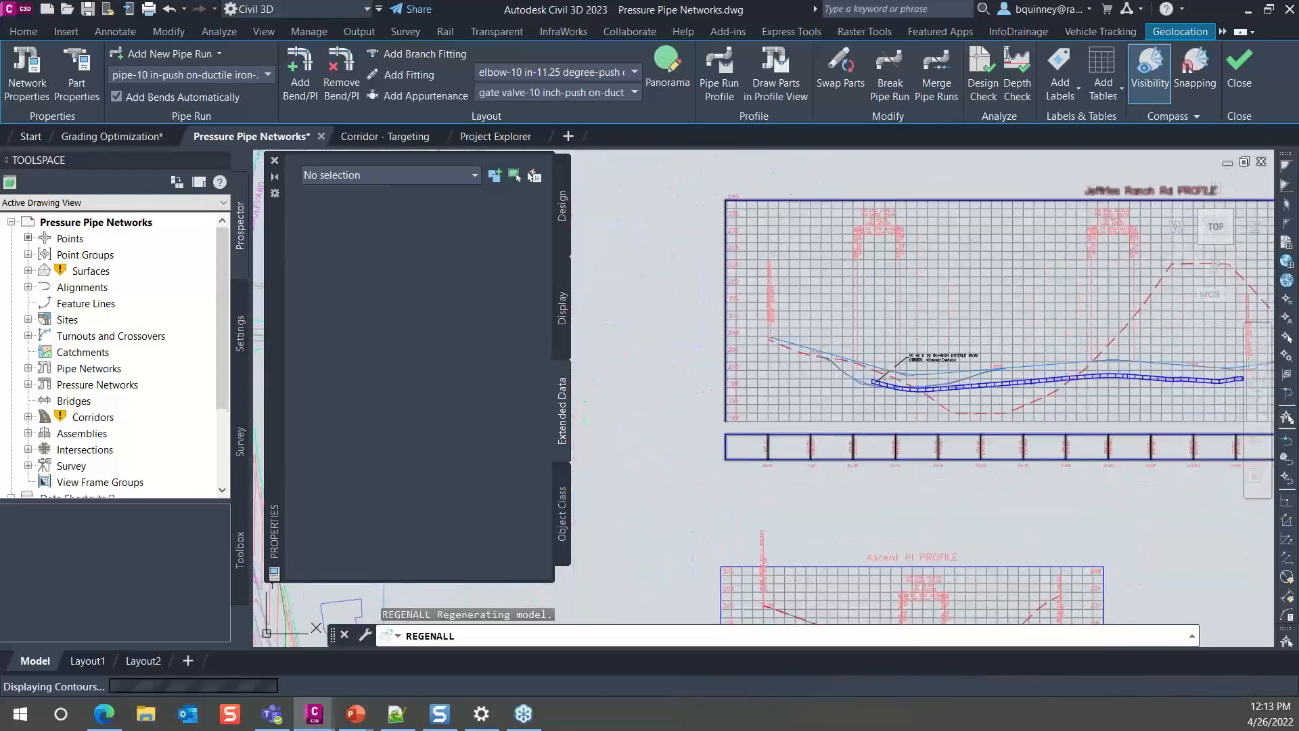
key(Return)
scroll(957, 347, up, 5)
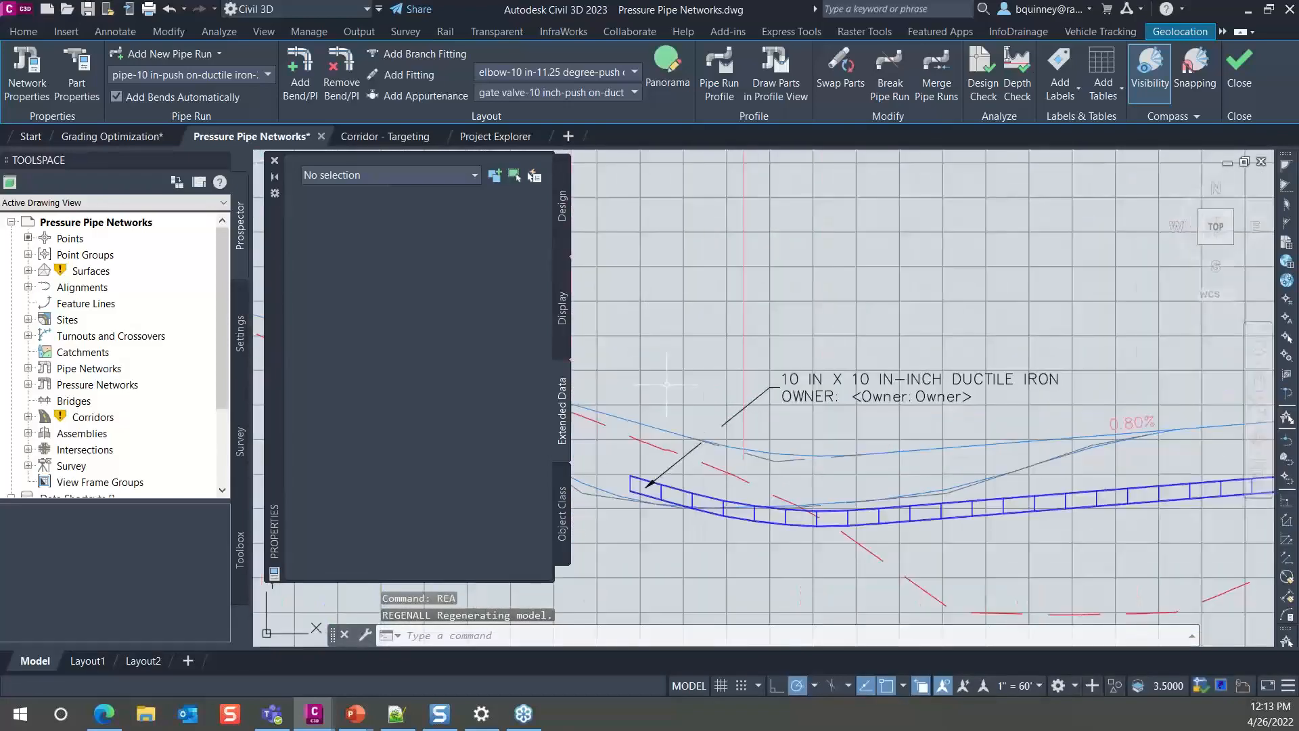
click(751, 497)
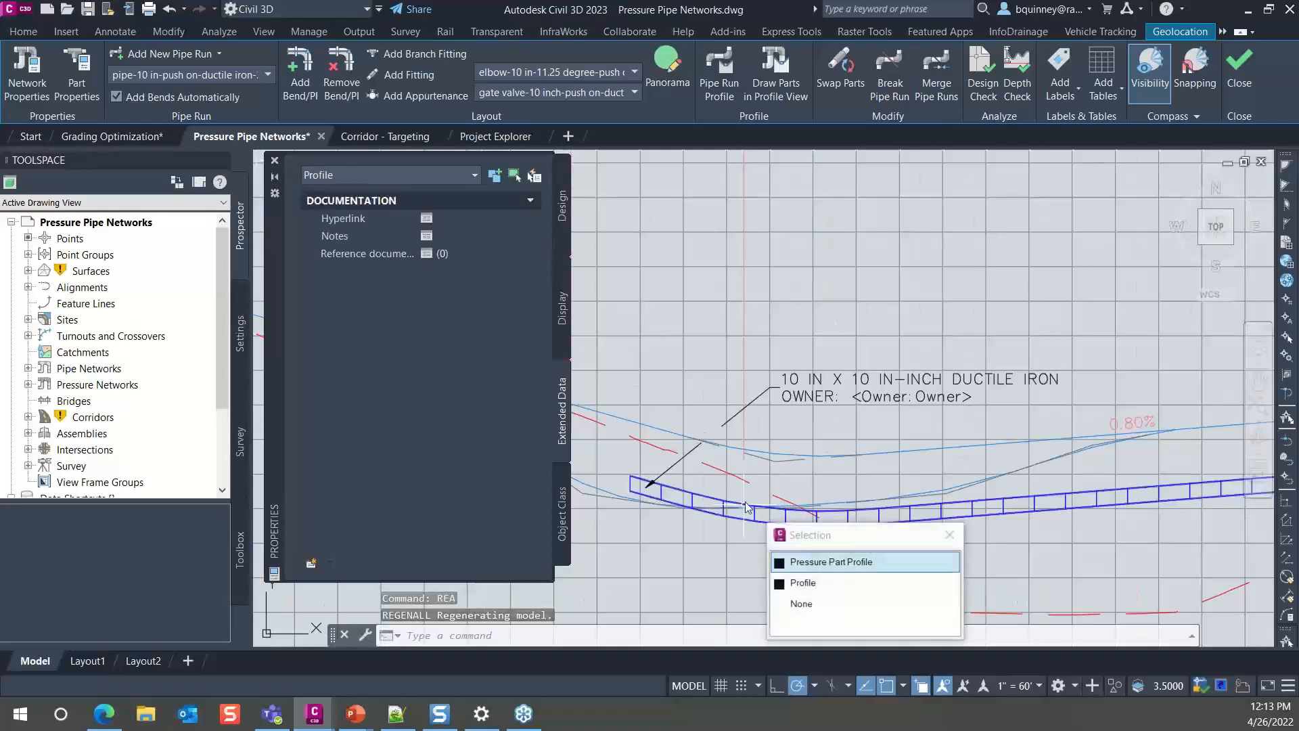
key(Escape)
key(Escape)
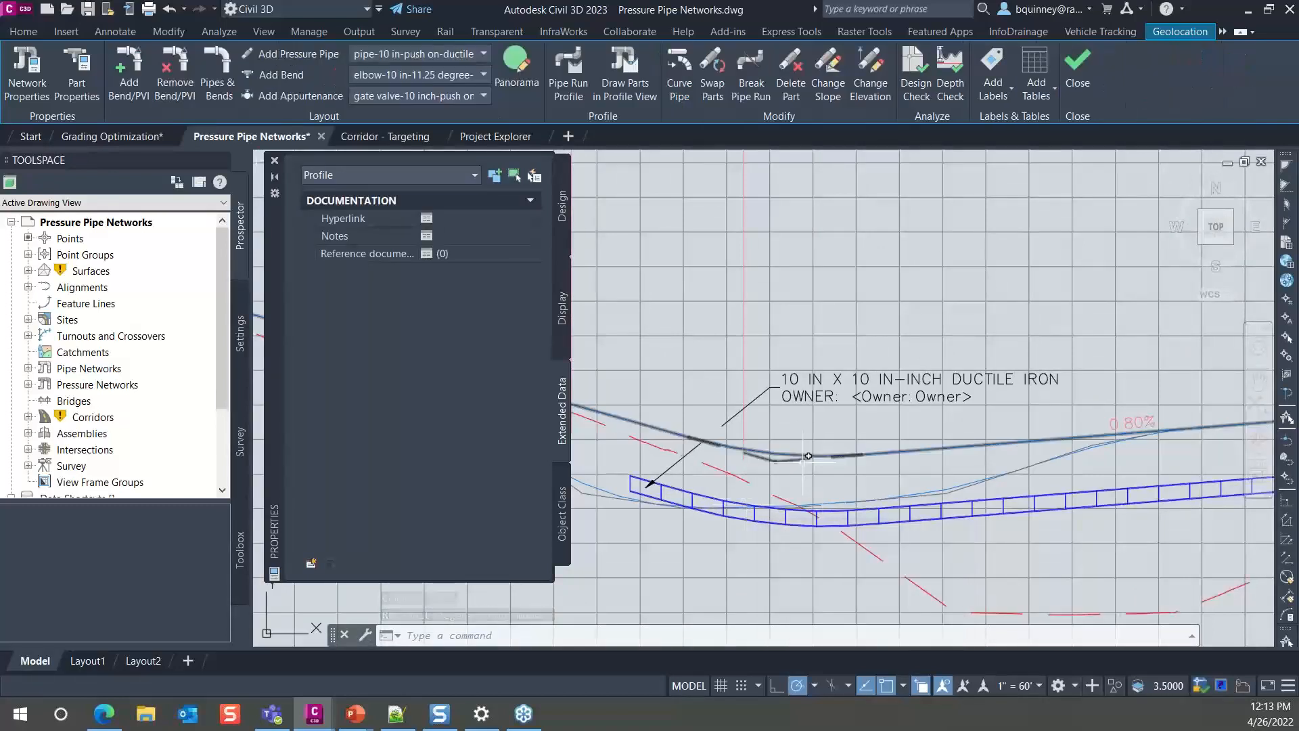
Open the text contents of the Pressure Pipe Text component in the profile label's style, ASC-Nominal Diameter and Material.
click(824, 399)
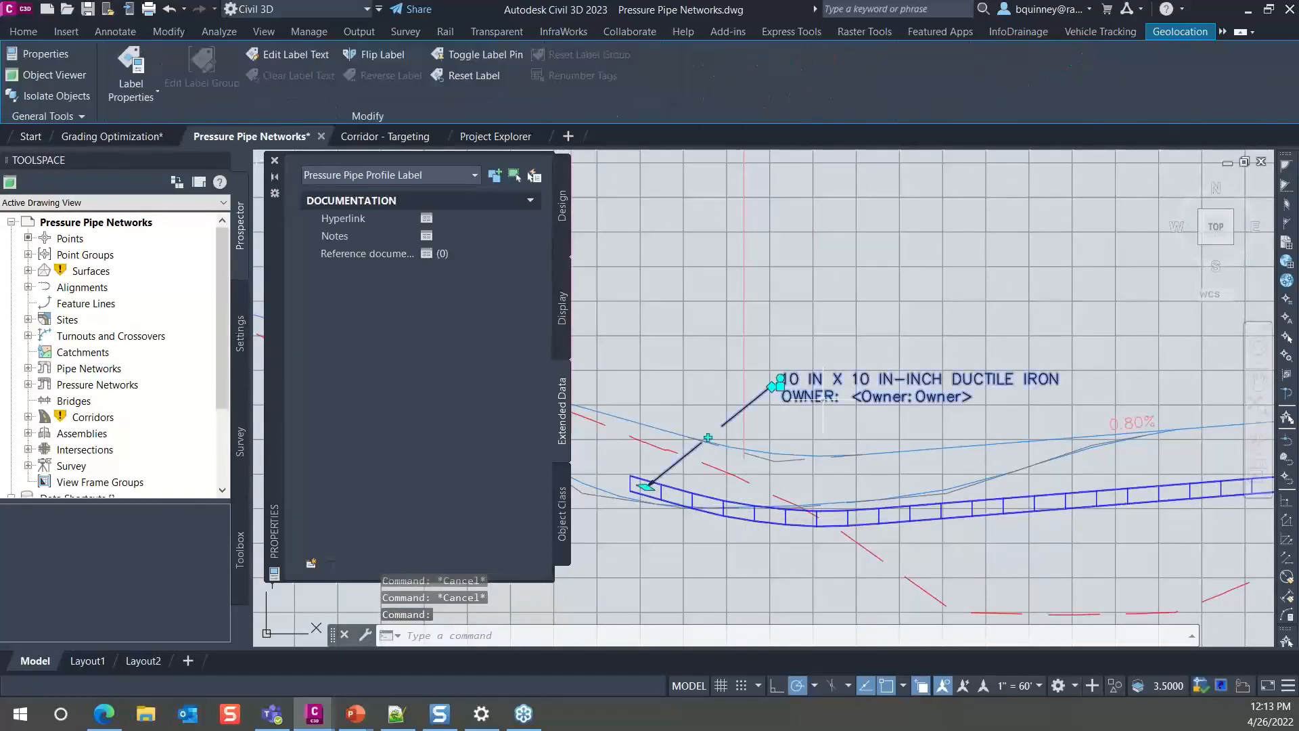
right_click(824, 399)
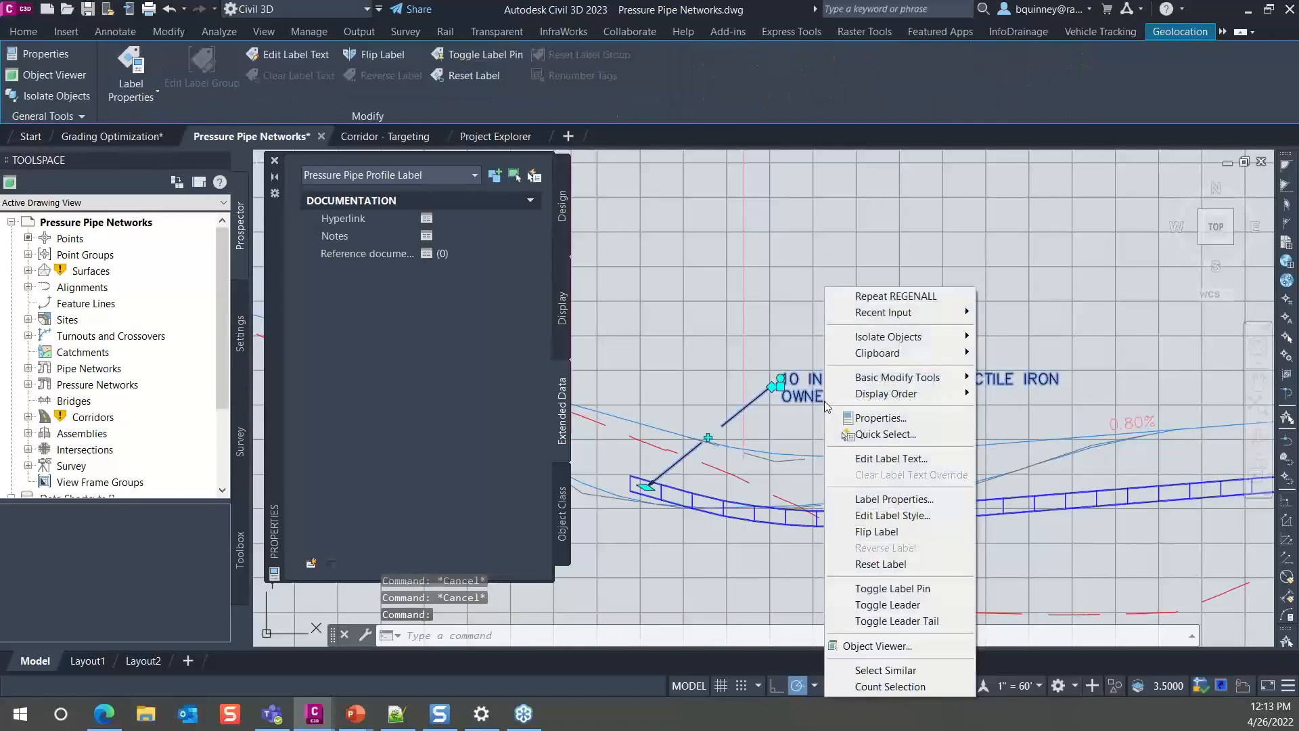
click(855, 516)
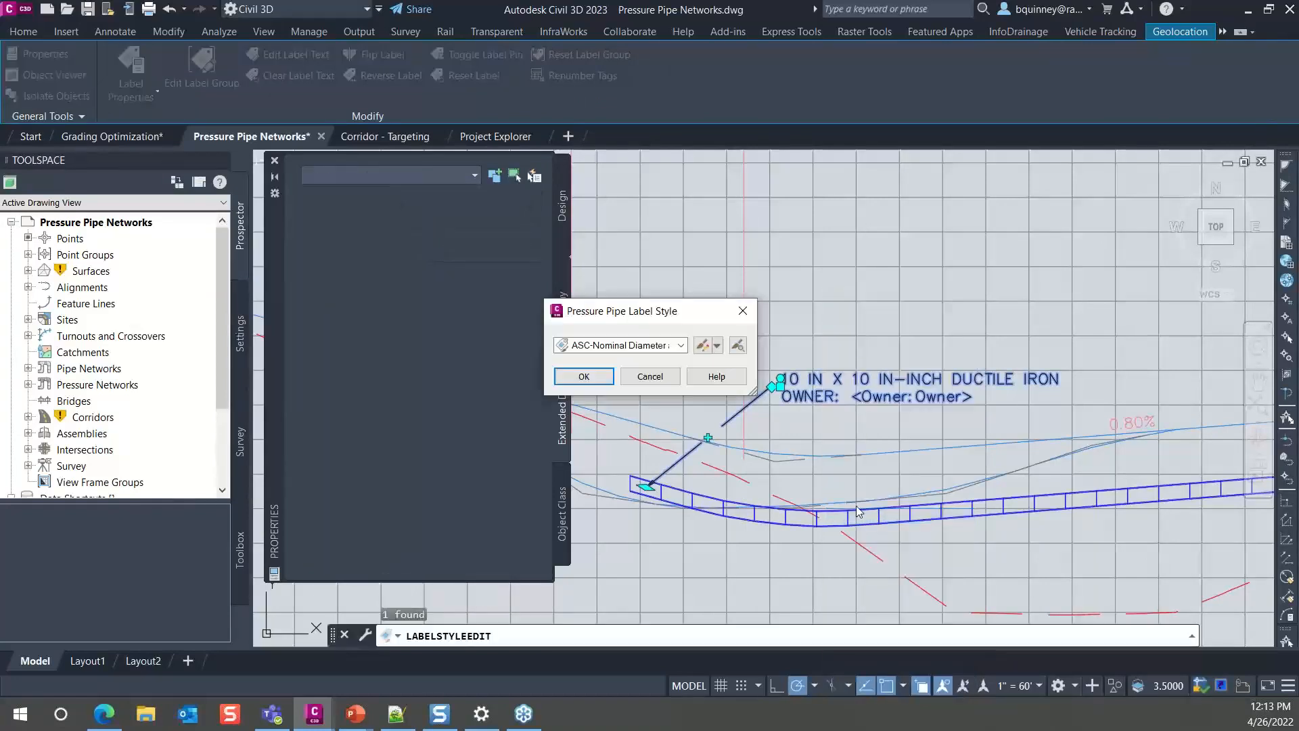
click(702, 346)
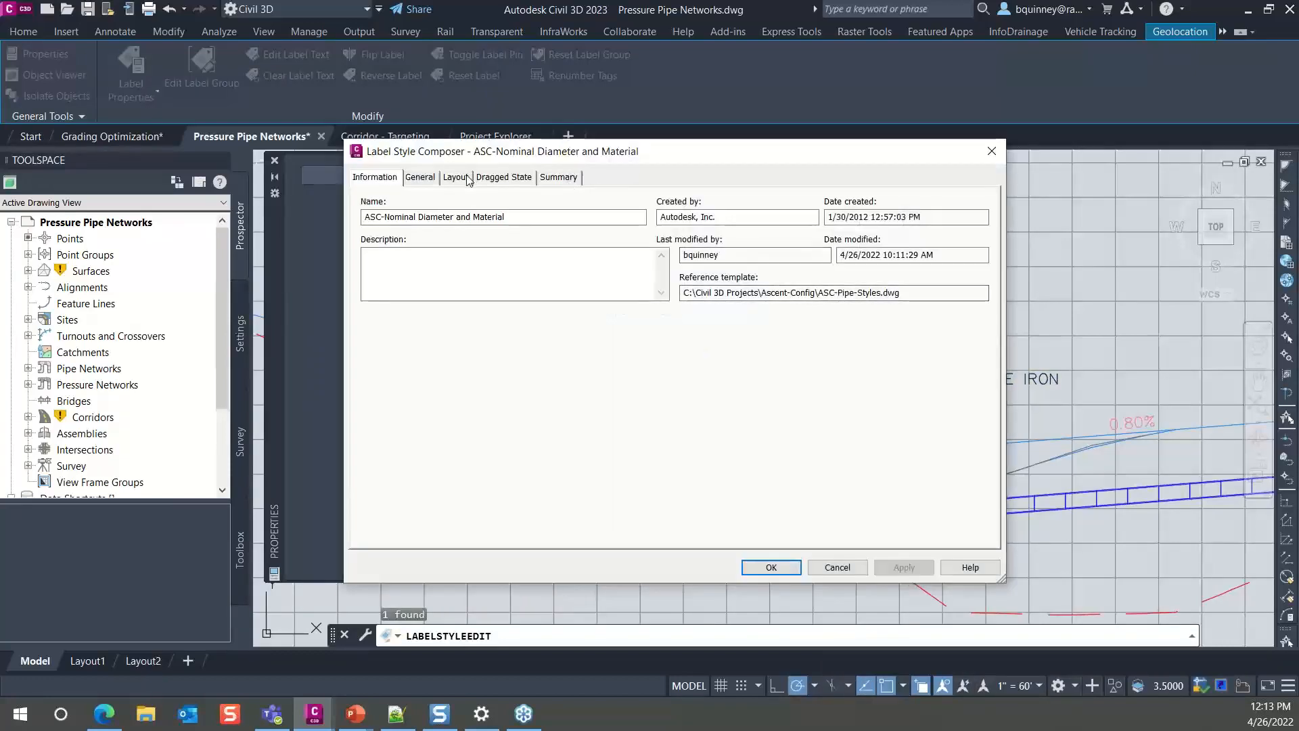
click(465, 176)
click(647, 355)
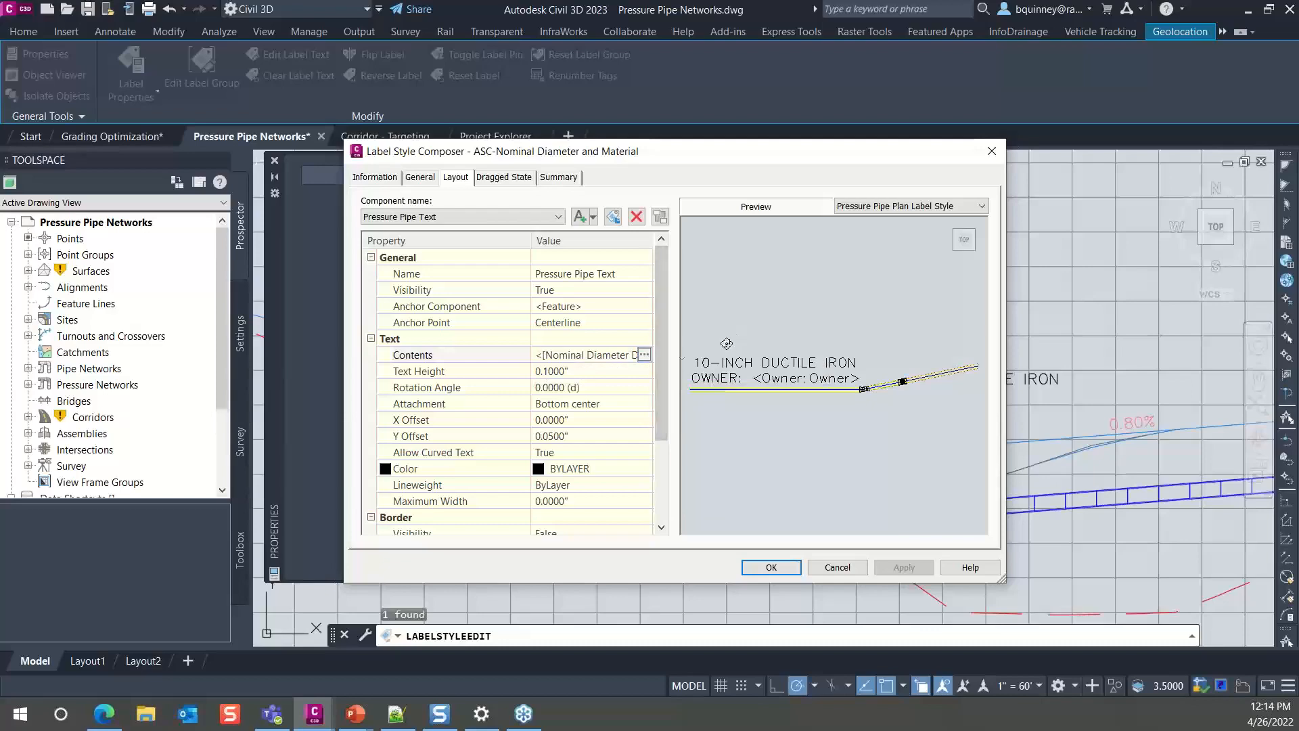
click(644, 355)
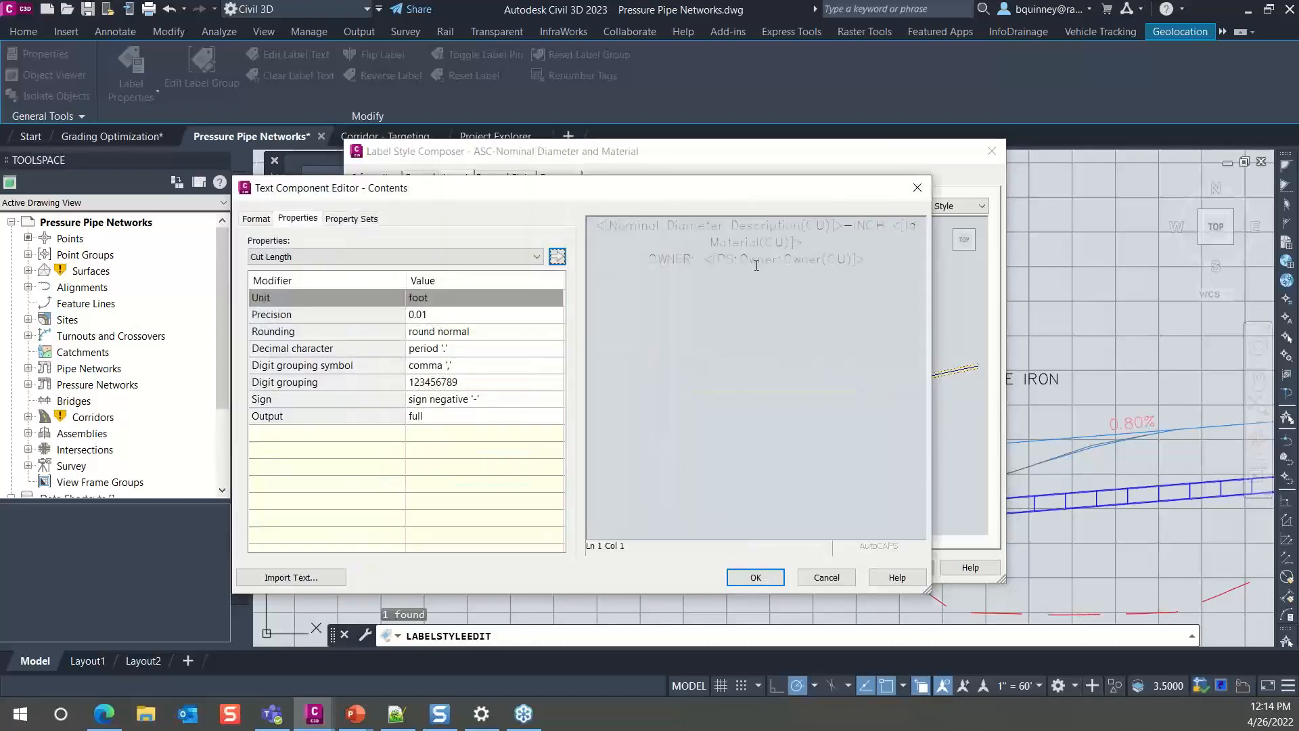
Review the Owner property set field in the label text and accept the text, style composer and label style dialogs.
click(338, 218)
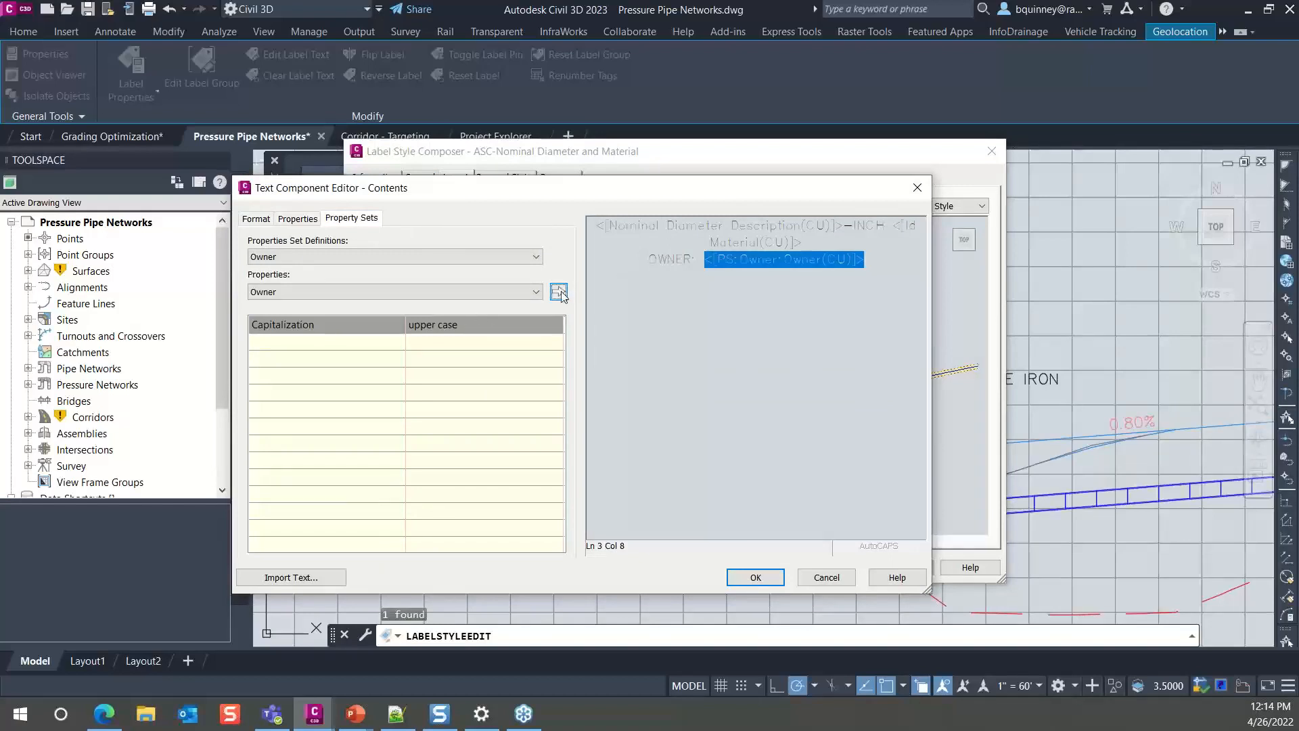
click(770, 581)
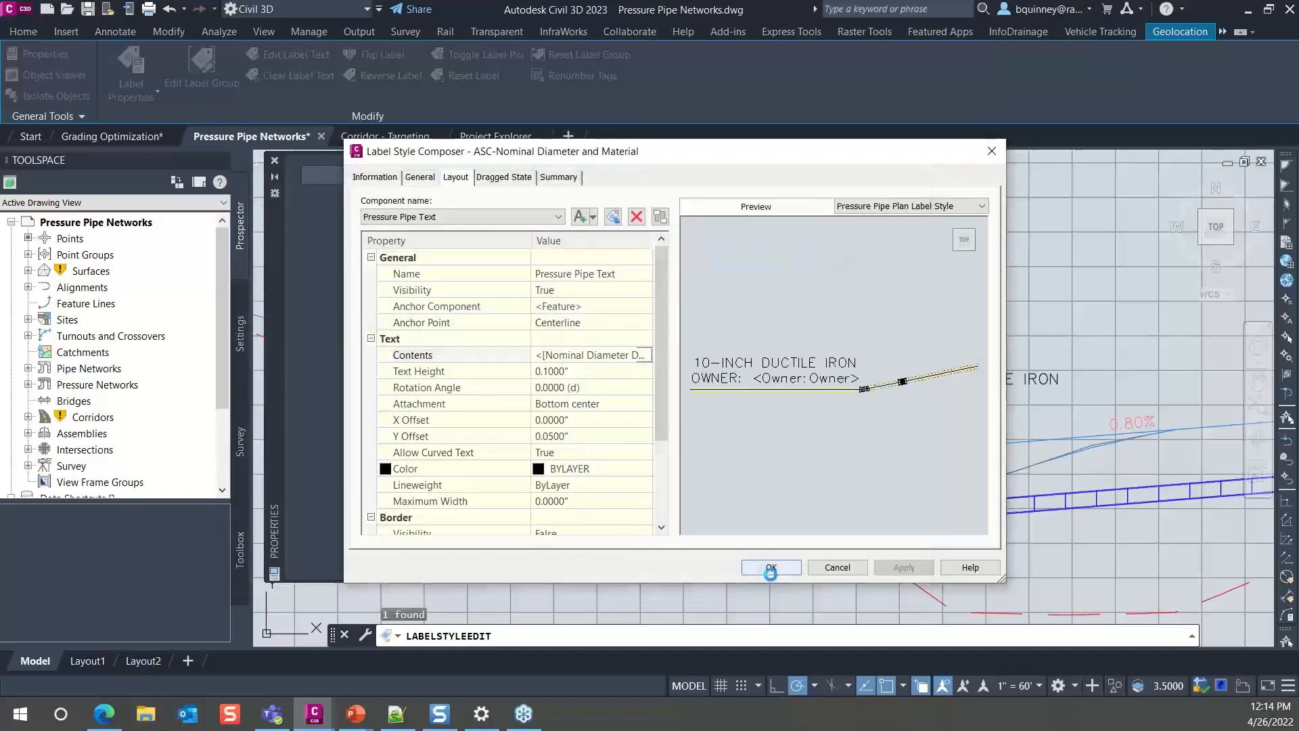
click(770, 568)
click(743, 438)
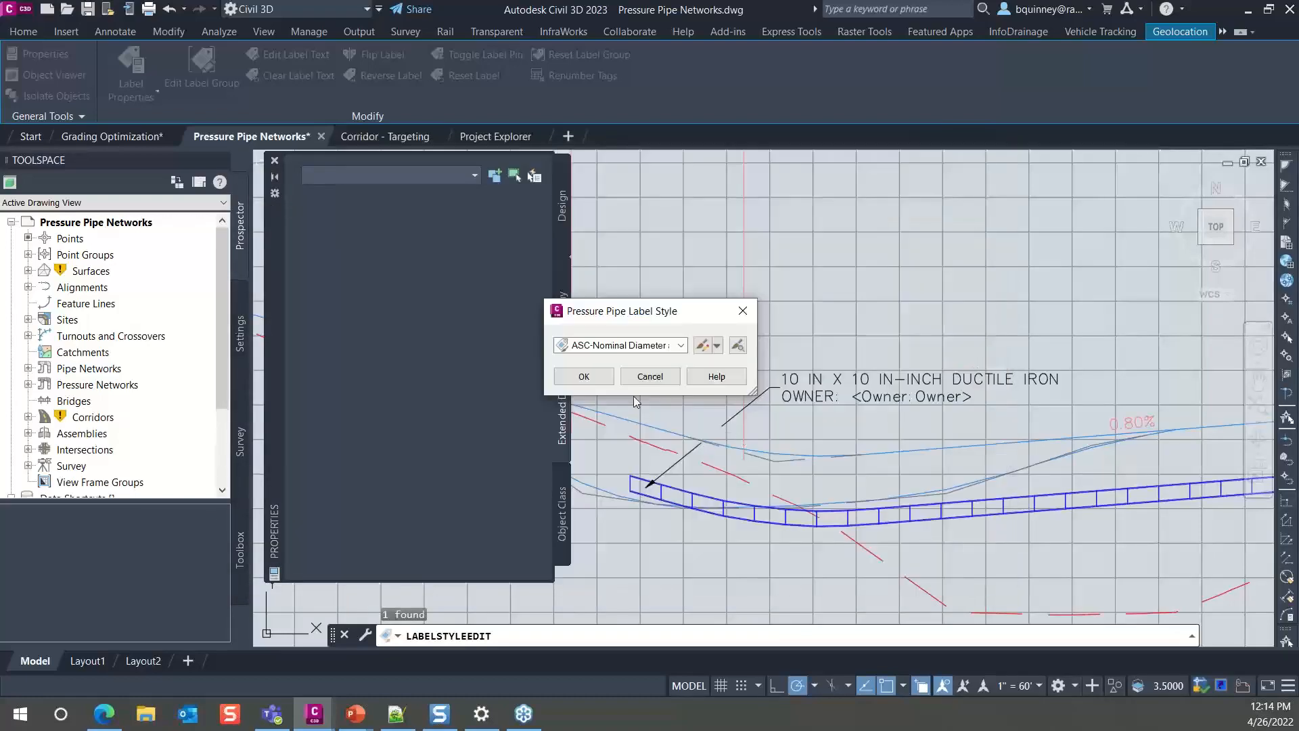
click(601, 377)
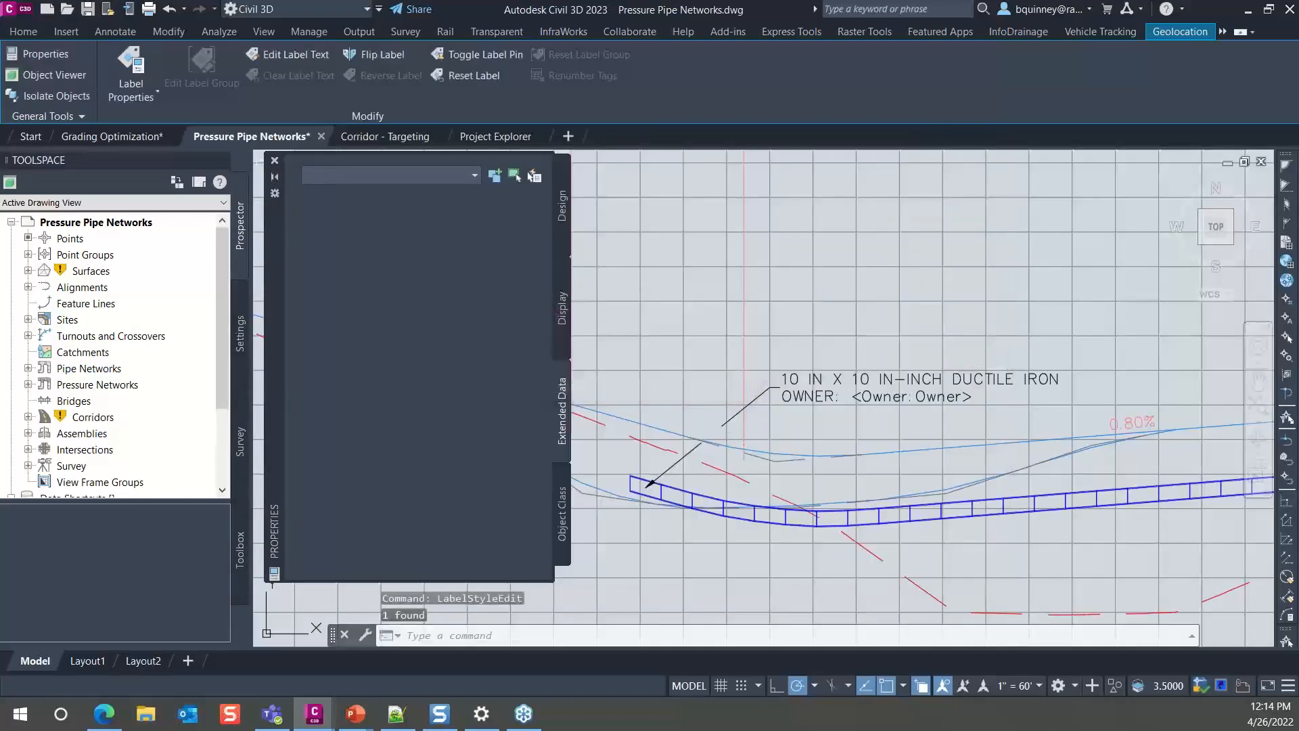
Clear the label selection and regenerate the drawing to update the label with the accepted style.
key(Escape)
text(RE)
key(Return)
scroll(737, 442, down, 2)
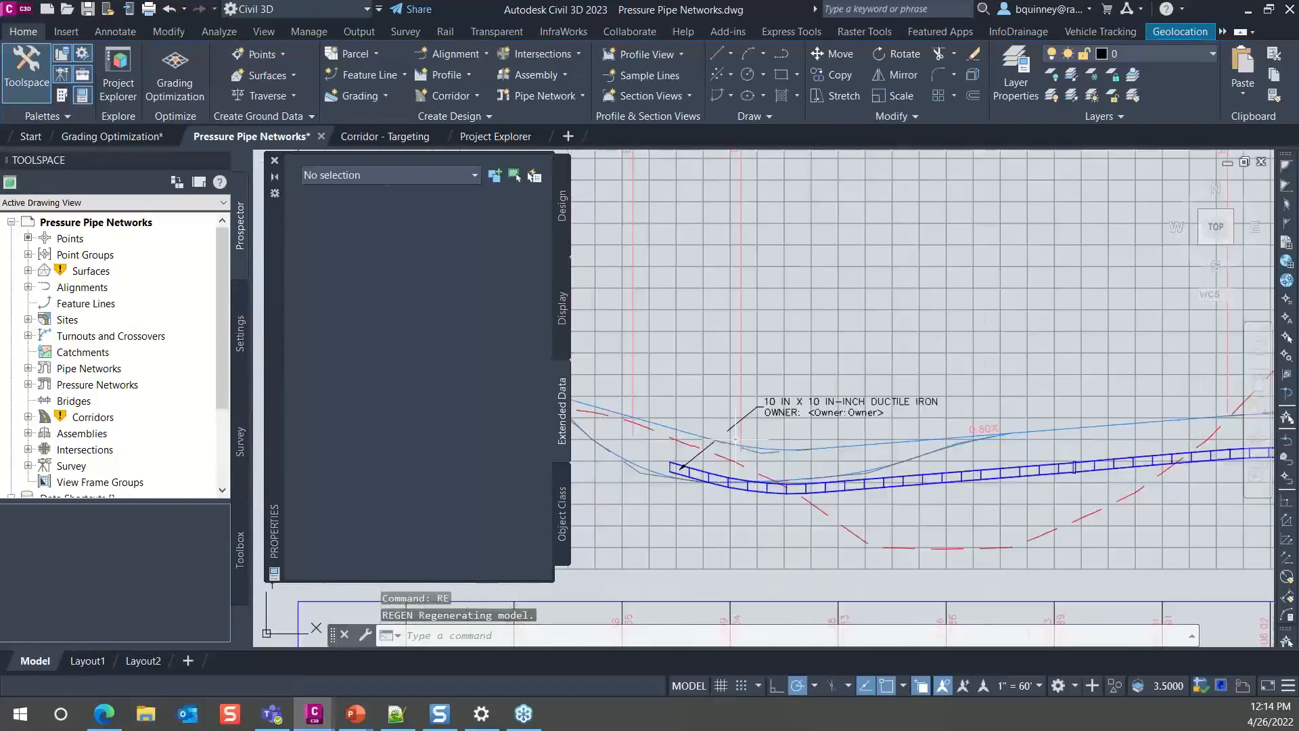
Select the pressure pipe along Jeffries Ranch Rd in plan view and open its extended data properties.
scroll(737, 441, down, 2)
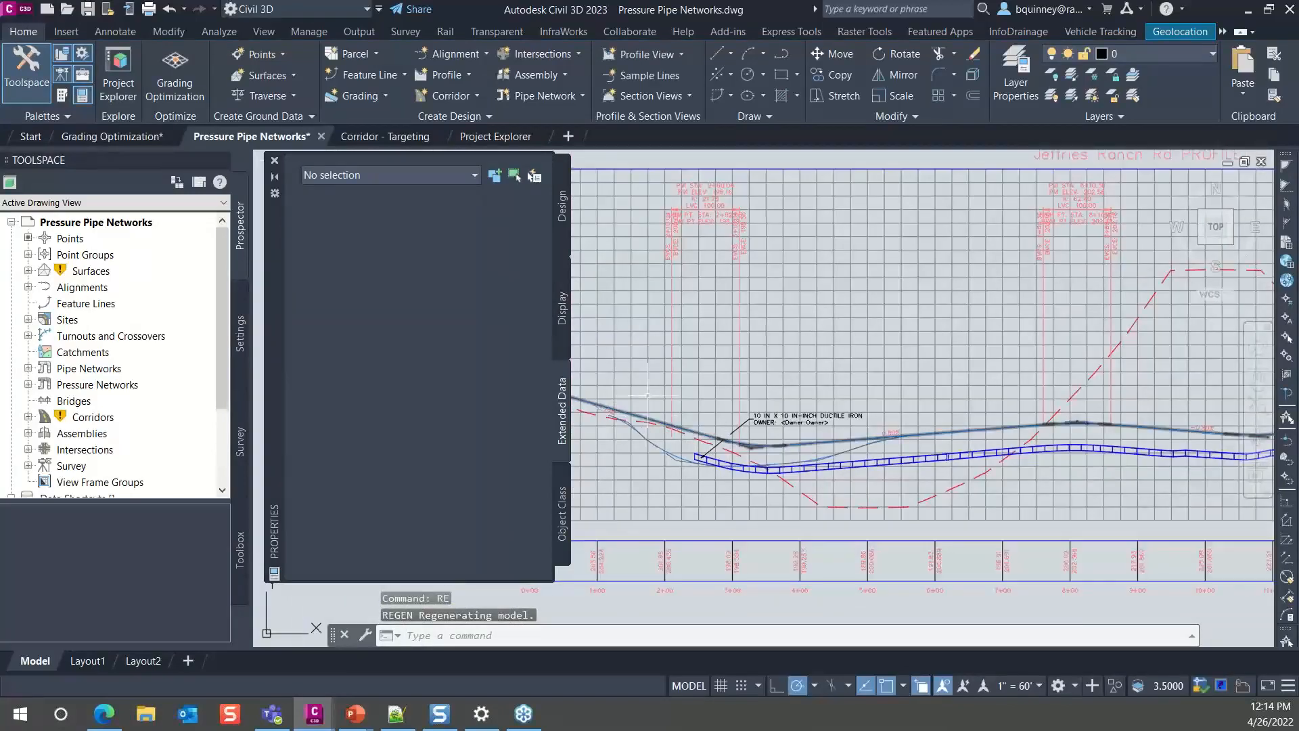
scroll(662, 395, down, 2)
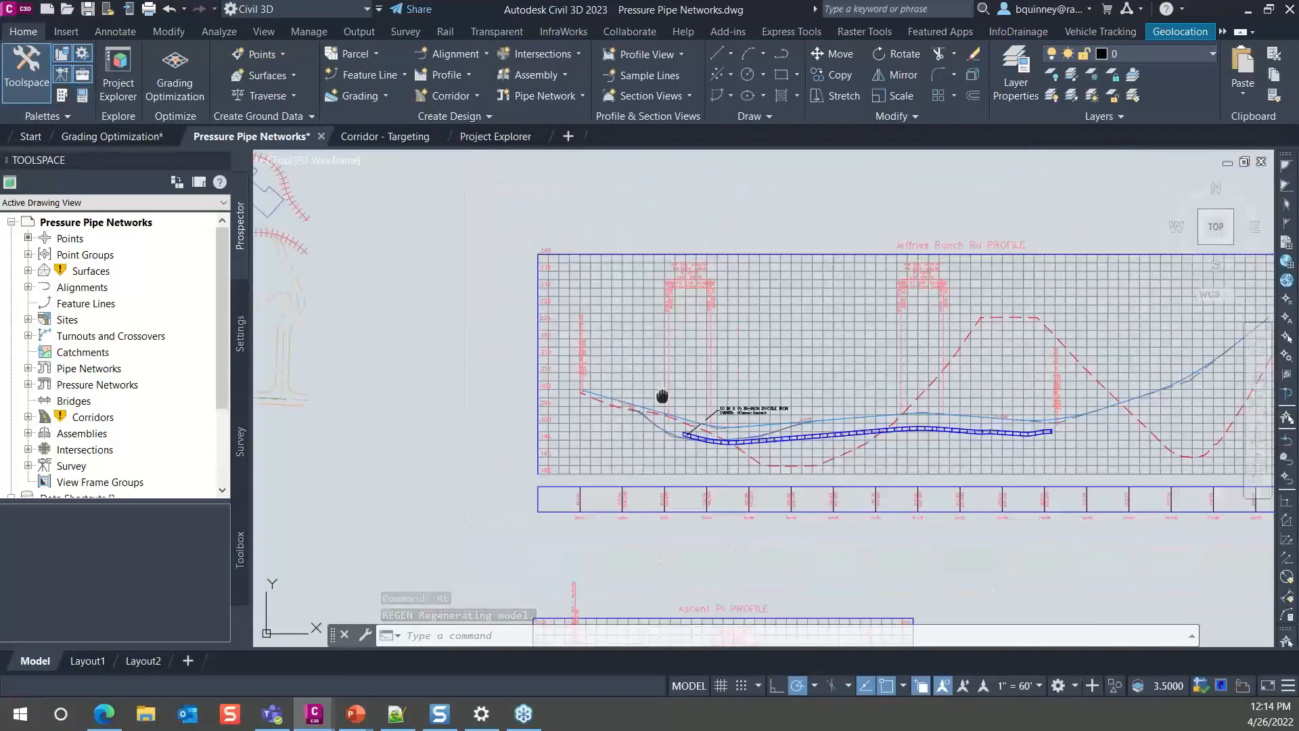
middle_drag(663, 396, 785, 420)
key(Escape)
scroll(796, 418, up, 6)
middle_drag(964, 443, 786, 403)
click(799, 411)
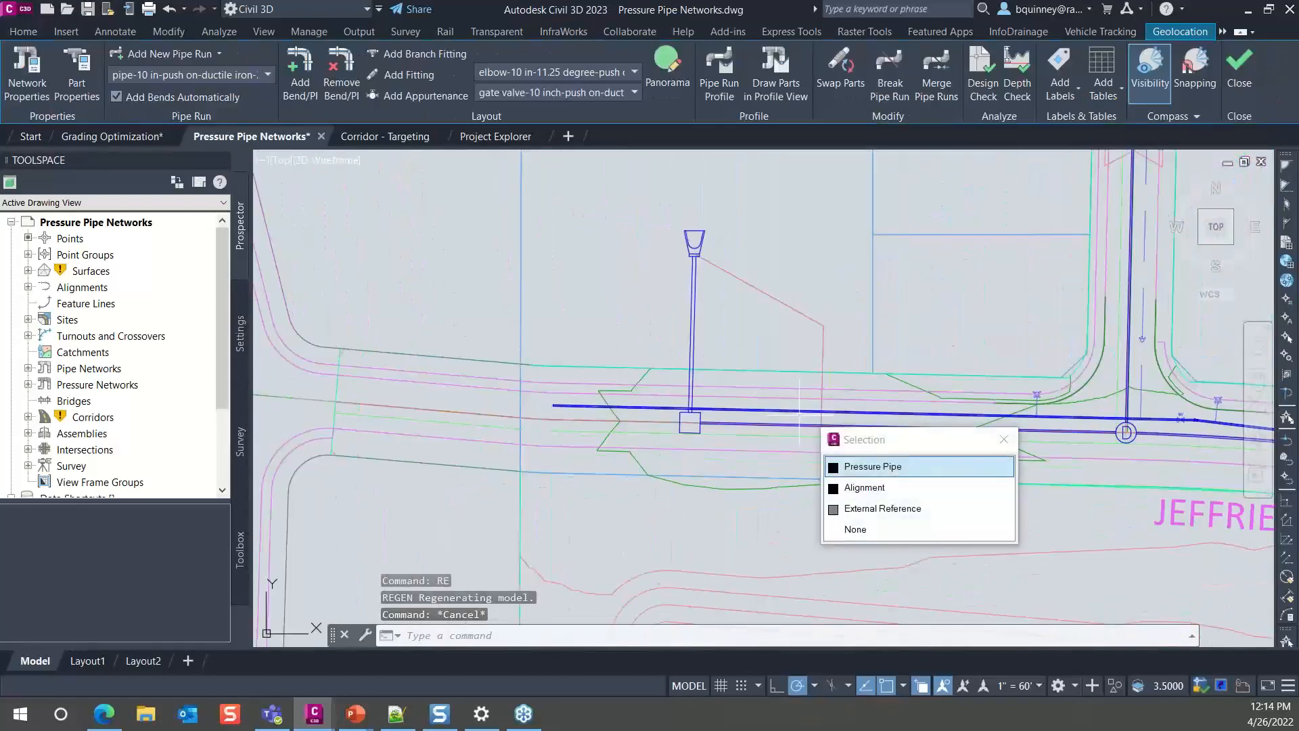
right_click(822, 403)
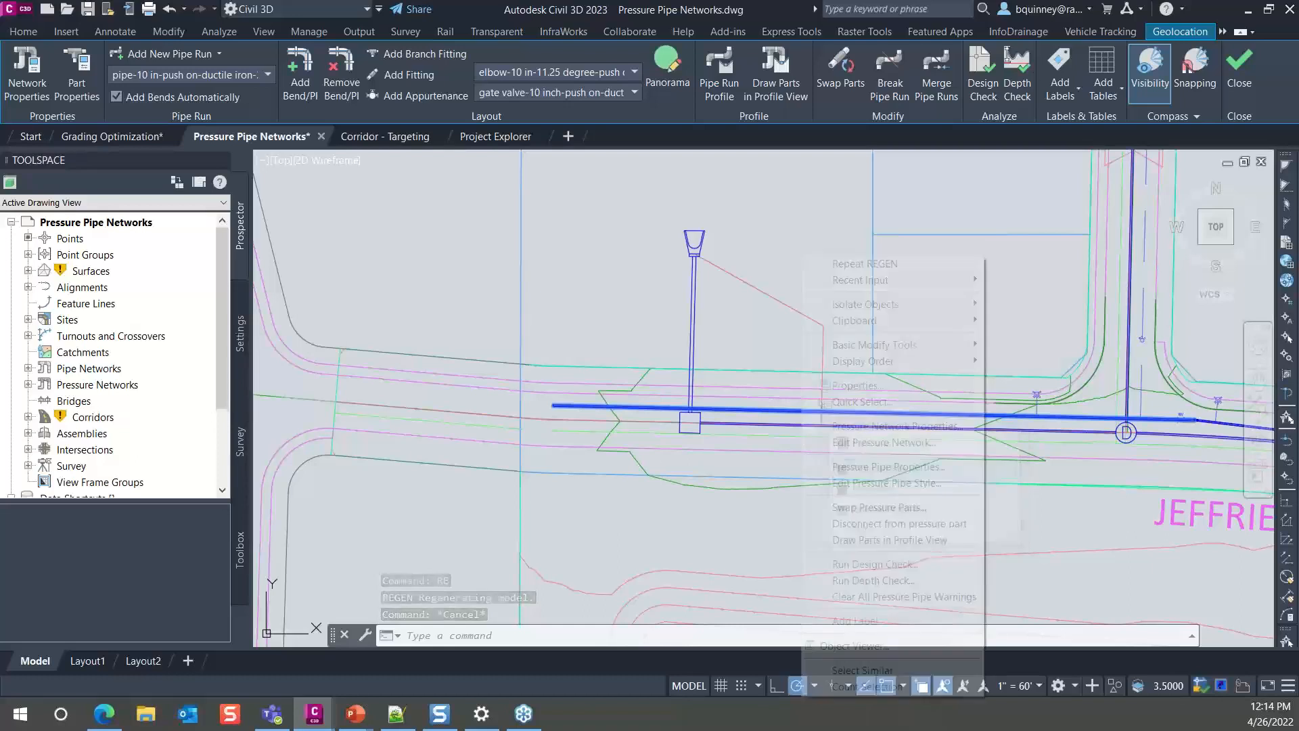
click(827, 384)
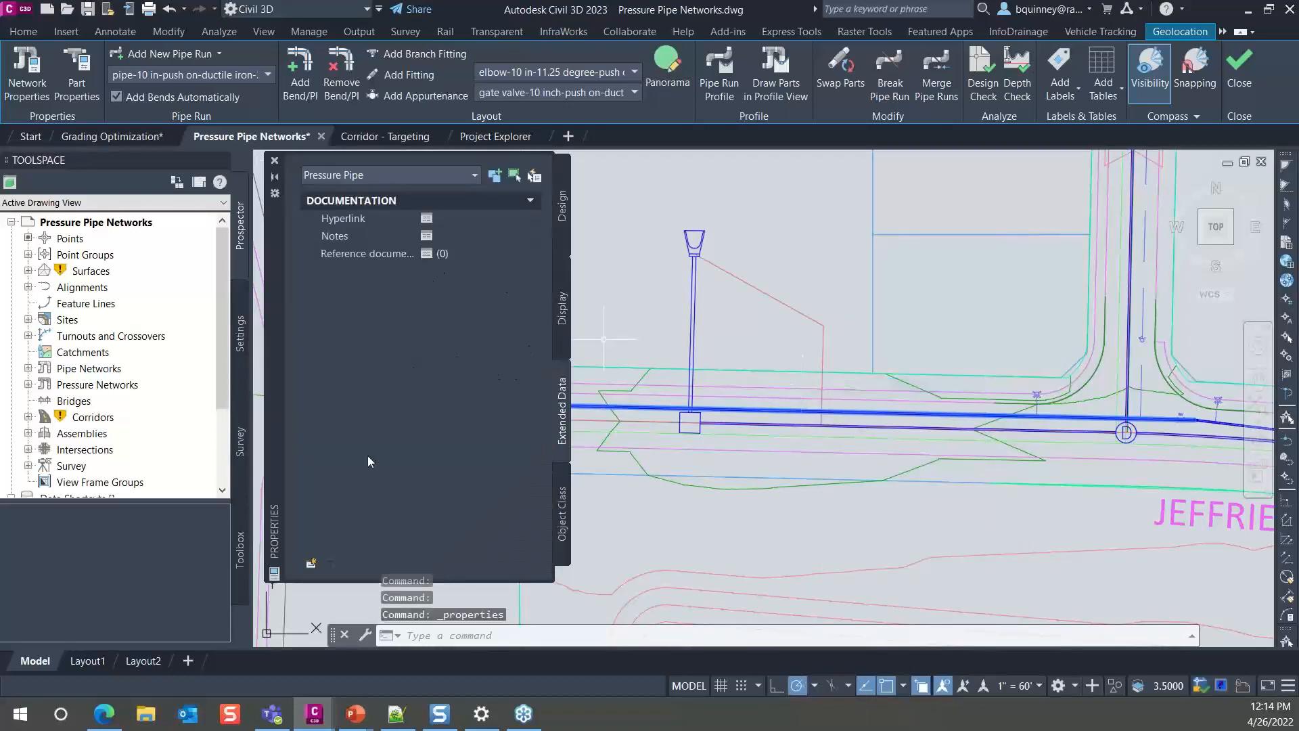
Add the Owner property set to the selected pressure pipe.
click(314, 559)
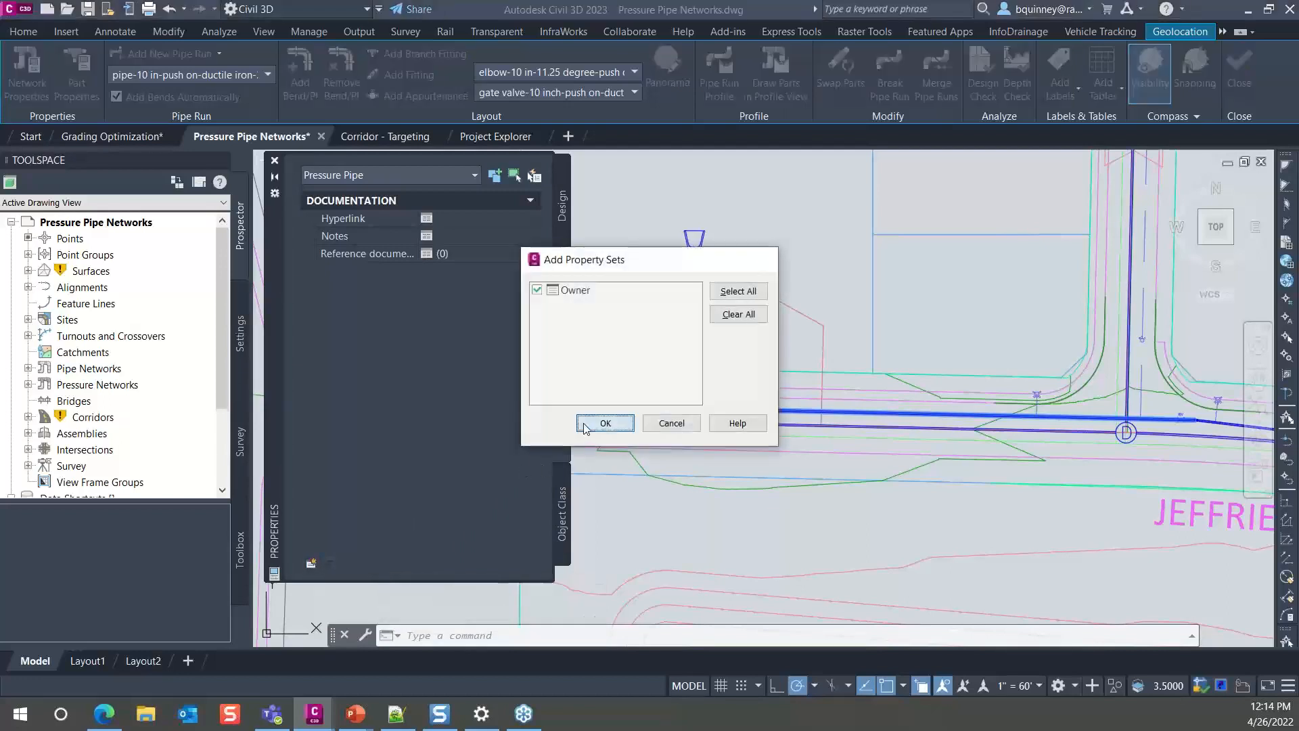
click(583, 422)
click(505, 310)
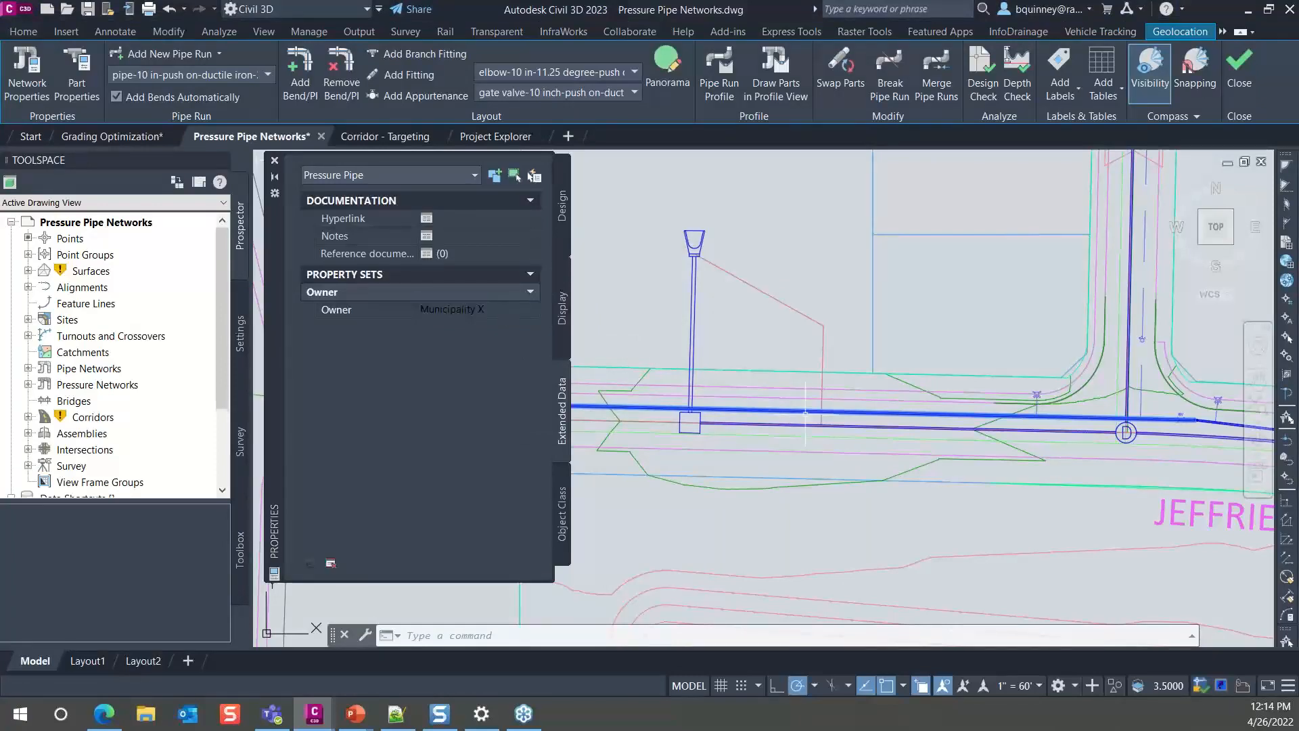
Check the owner line of the pipe label in the Jeffries Ranch Rd profile view, clear the selection and close the properties.
scroll(801, 410, down, 3)
scroll(800, 409, down, 2)
middle_drag(875, 441, 354, 394)
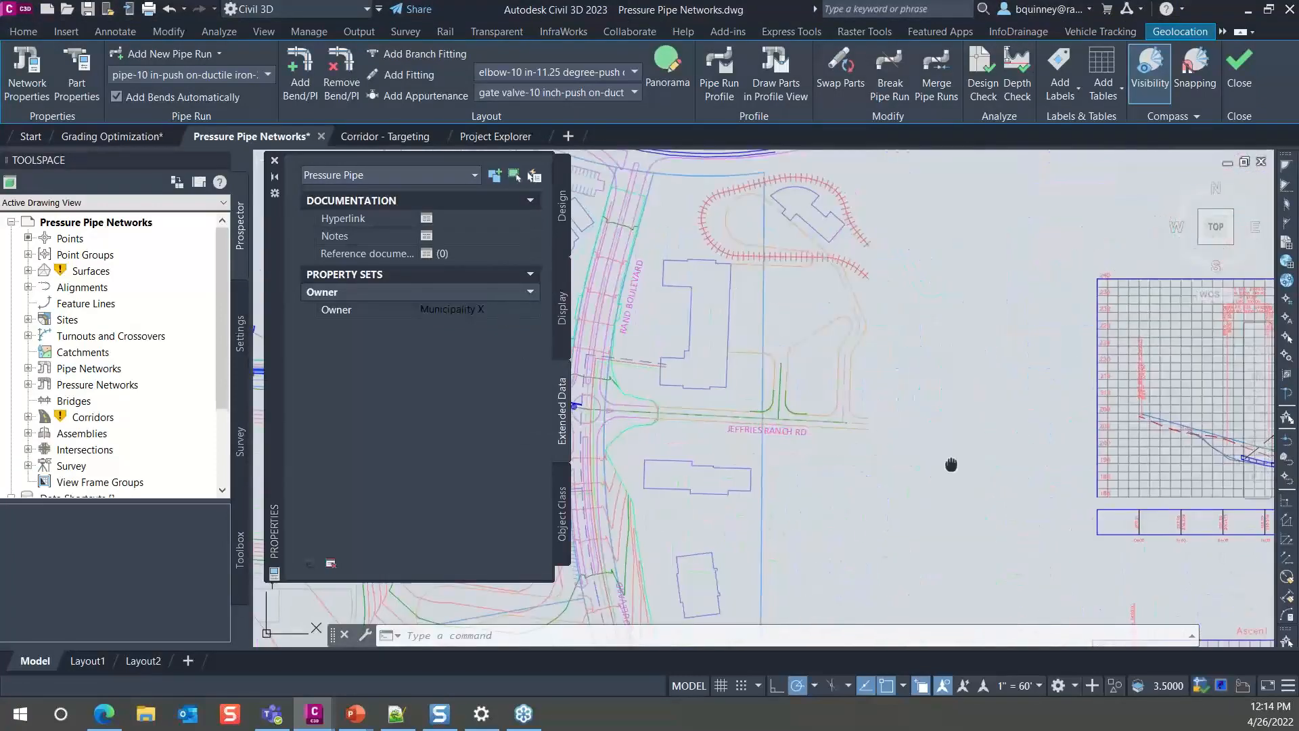
middle_drag(951, 465, 656, 453)
scroll(714, 428, down, 1)
scroll(714, 428, up, 4)
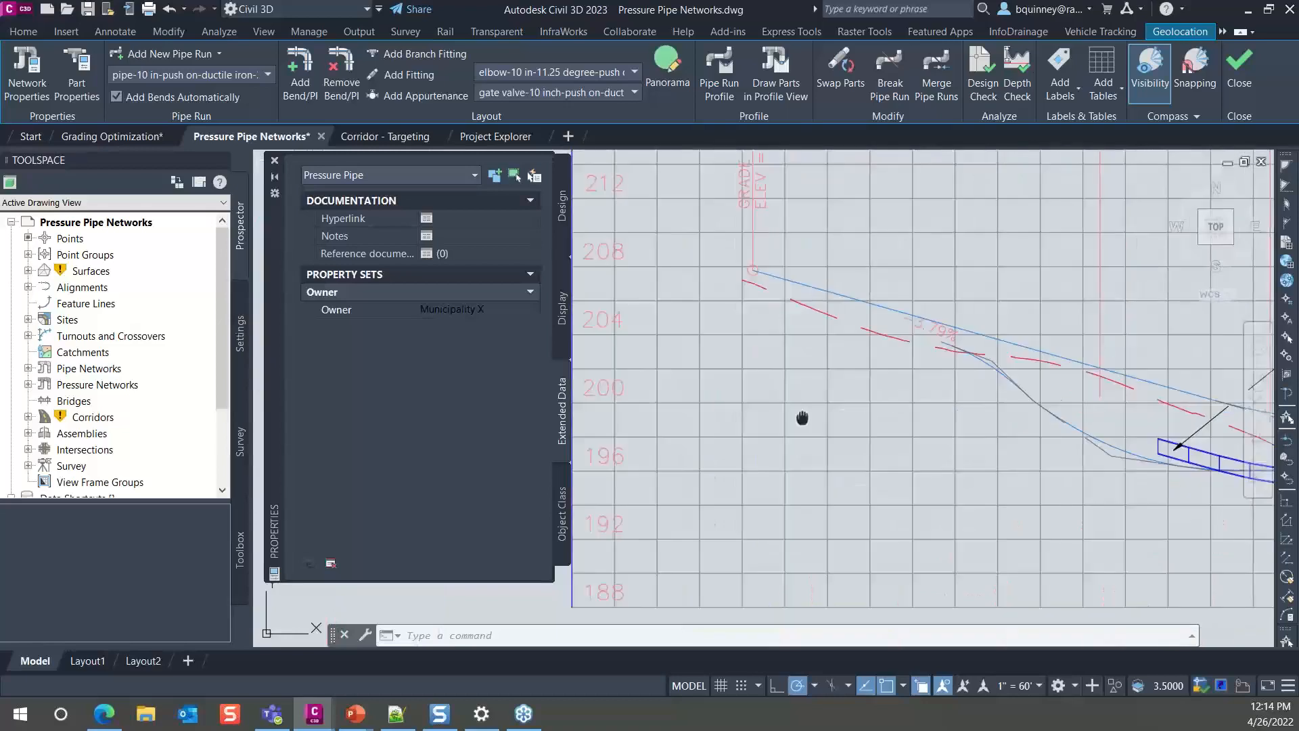
middle_drag(803, 421, 580, 420)
middle_drag(1125, 416, 815, 403)
key(Escape)
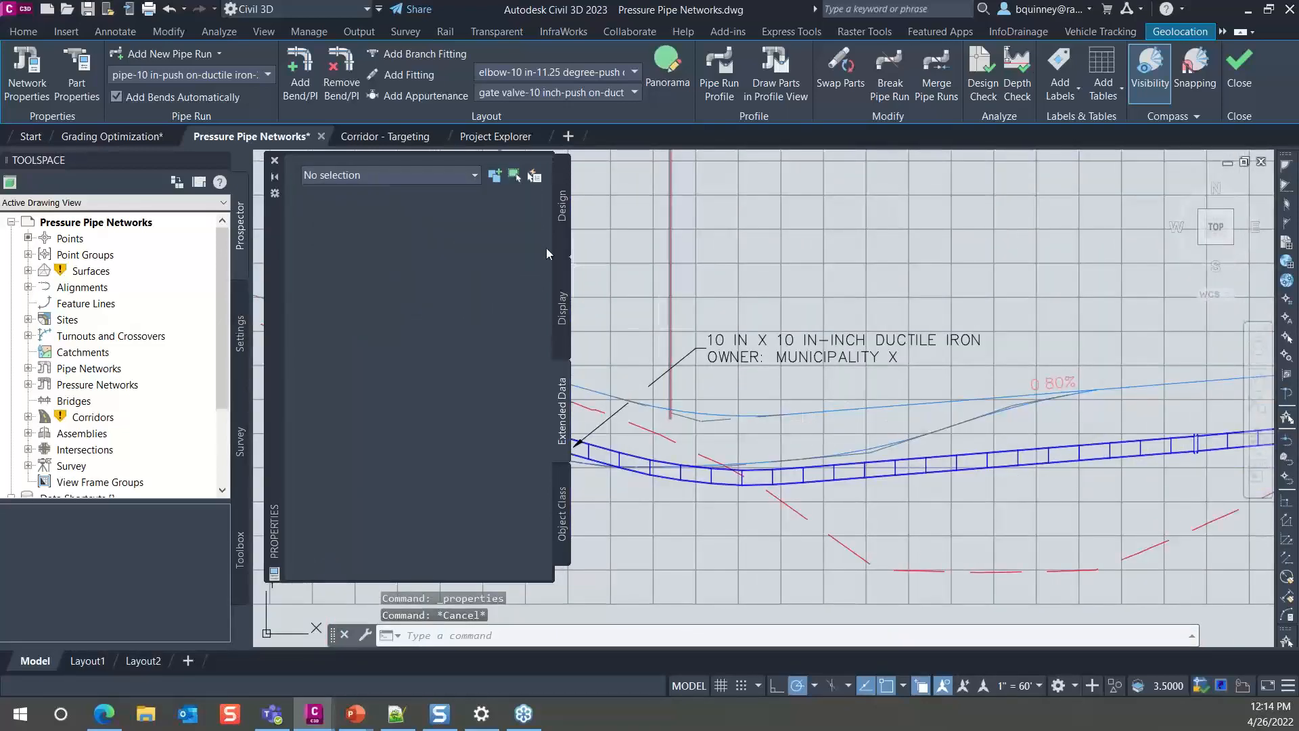
click(275, 162)
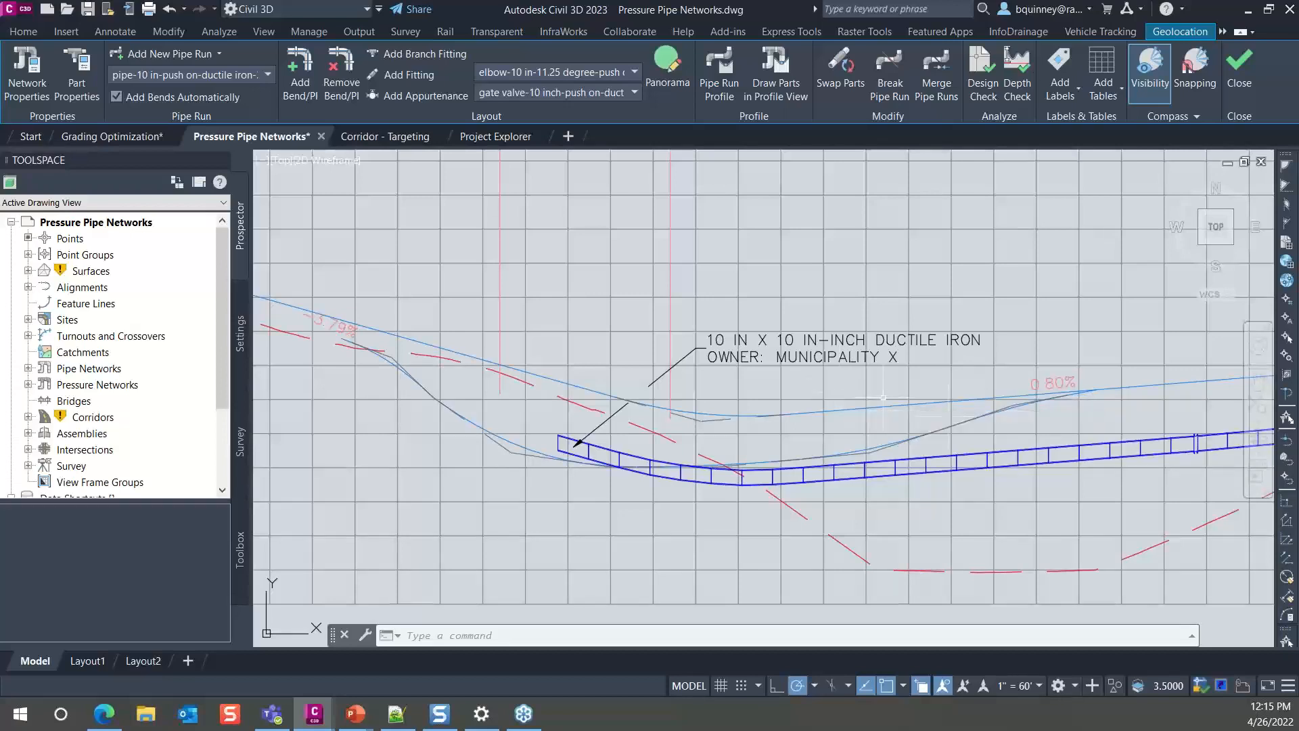
Review the general and override settings of the pressure pipe run's profile, cancel without changes and deselect the pipe.
click(941, 456)
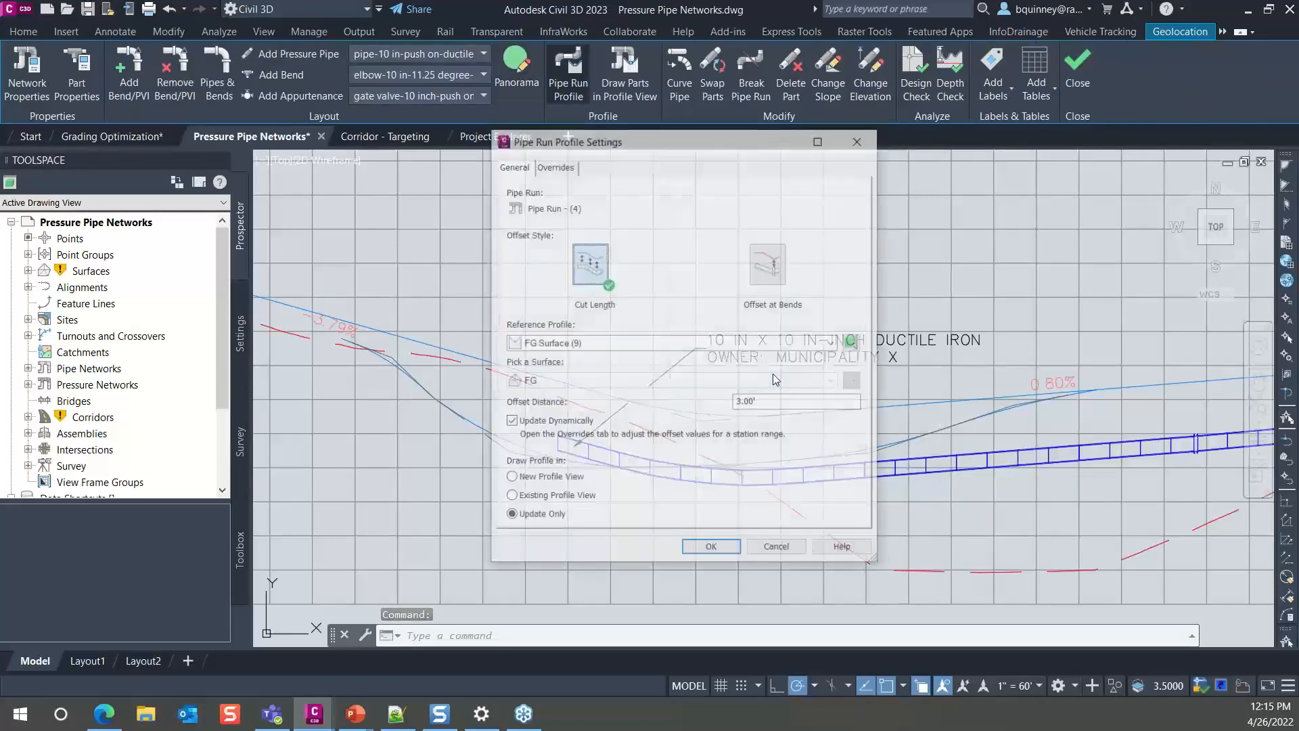
click(561, 166)
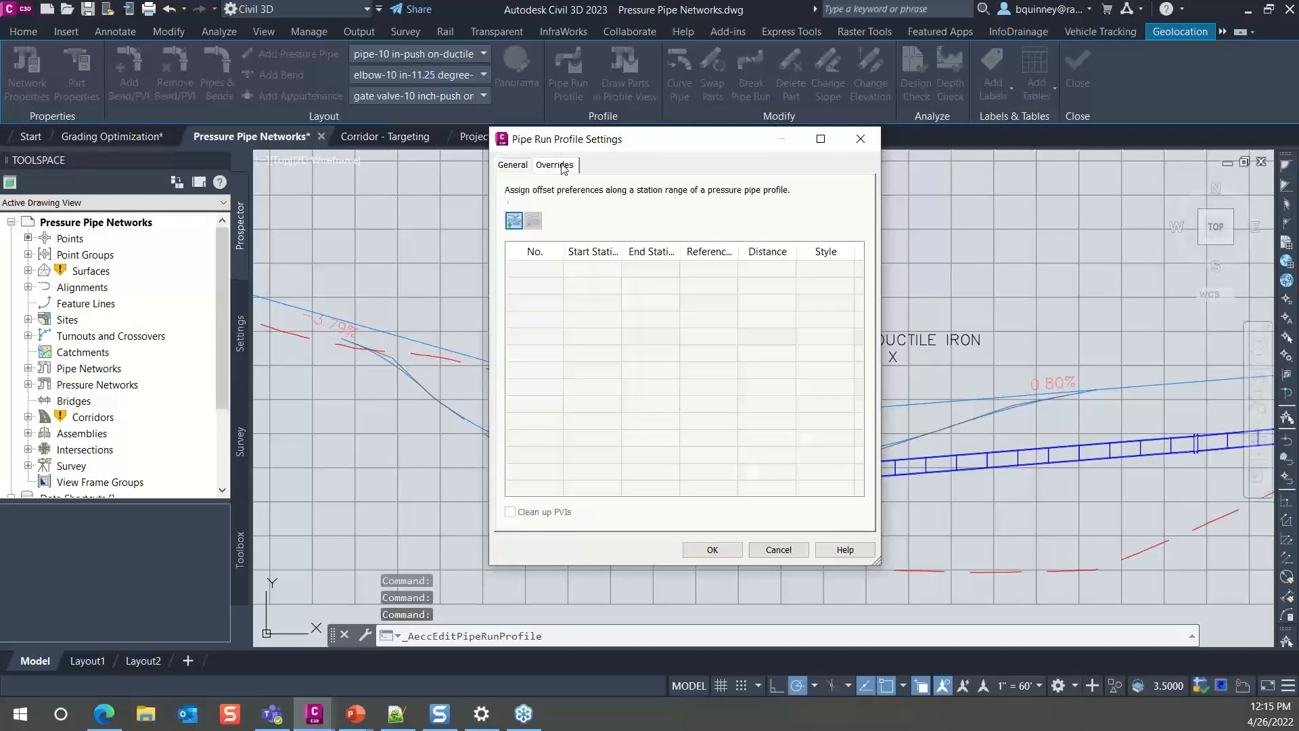
click(527, 166)
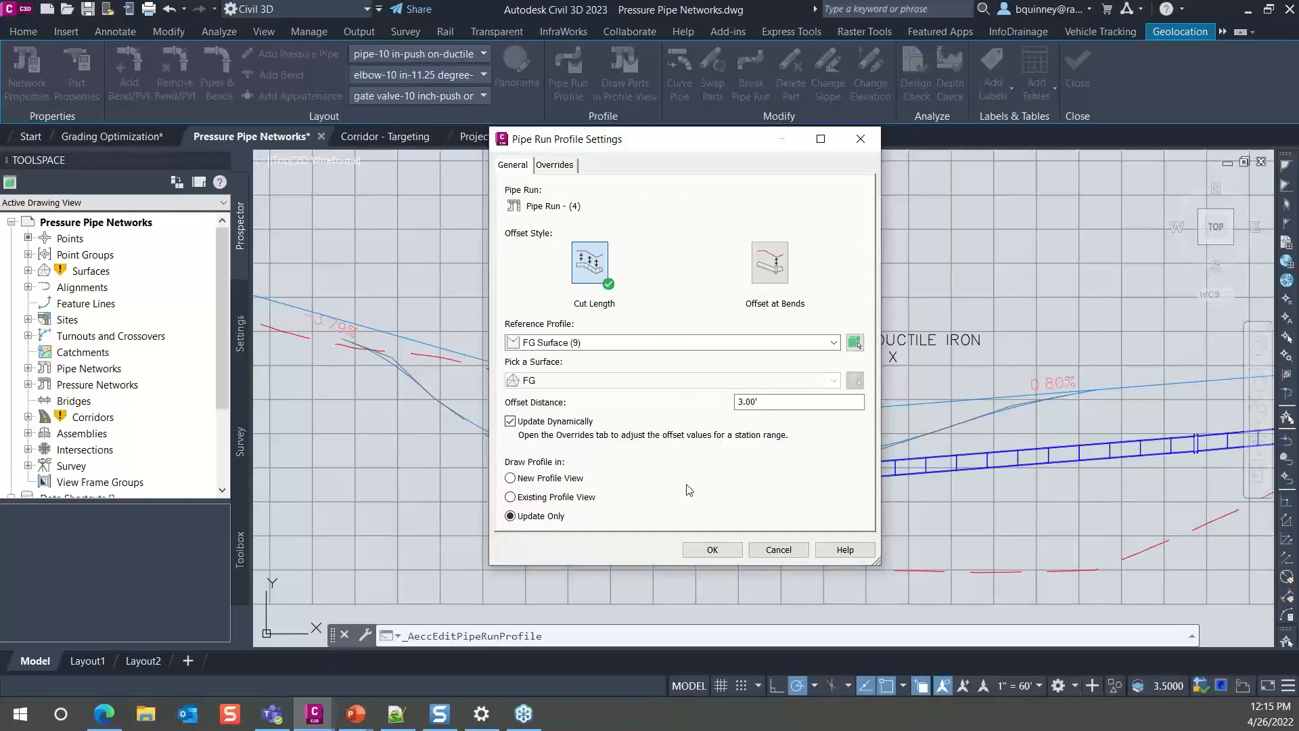
click(772, 552)
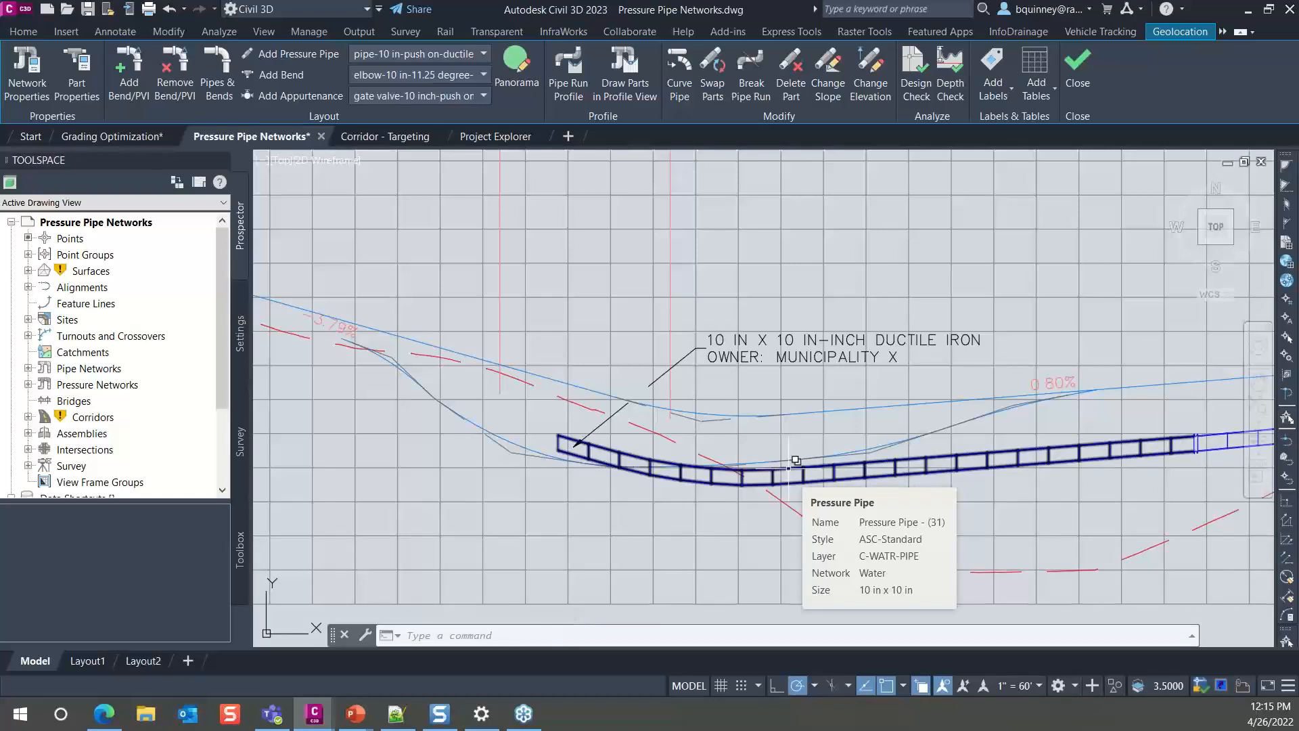
scroll(789, 467, down, 5)
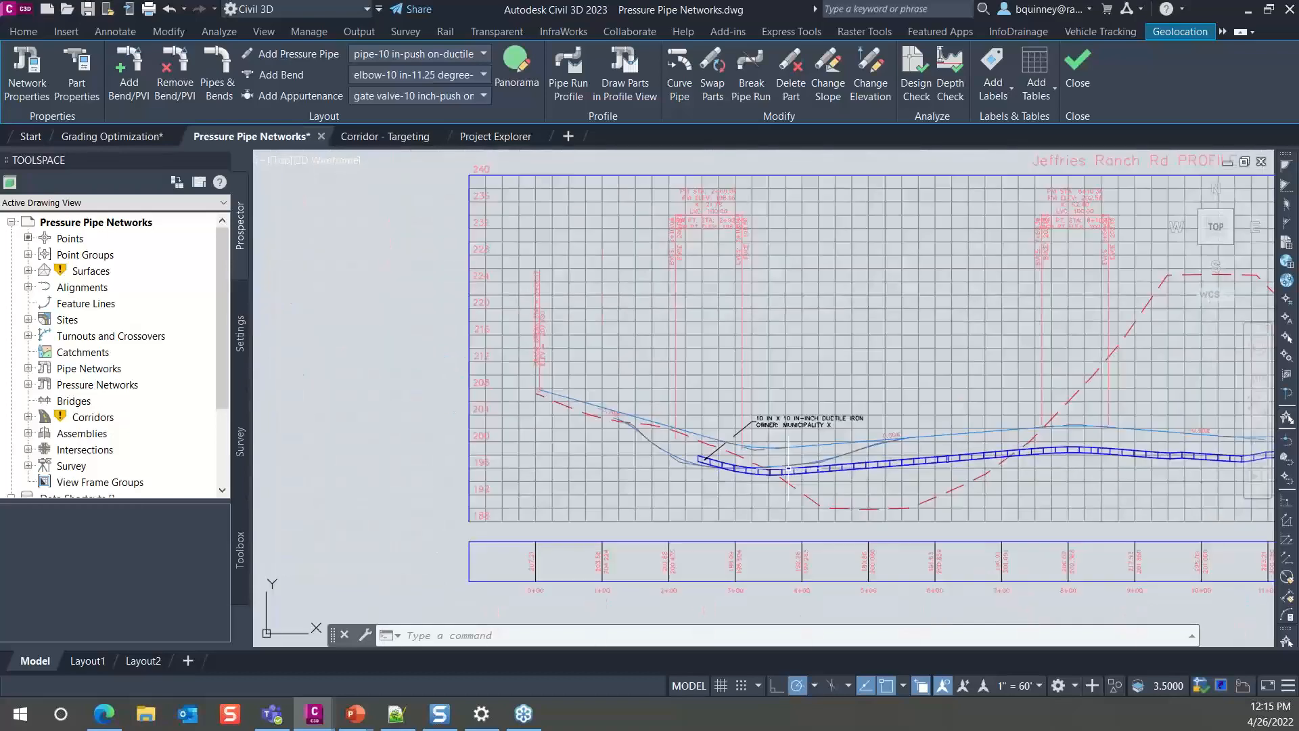
key(Escape)
scroll(738, 472, down, 1)
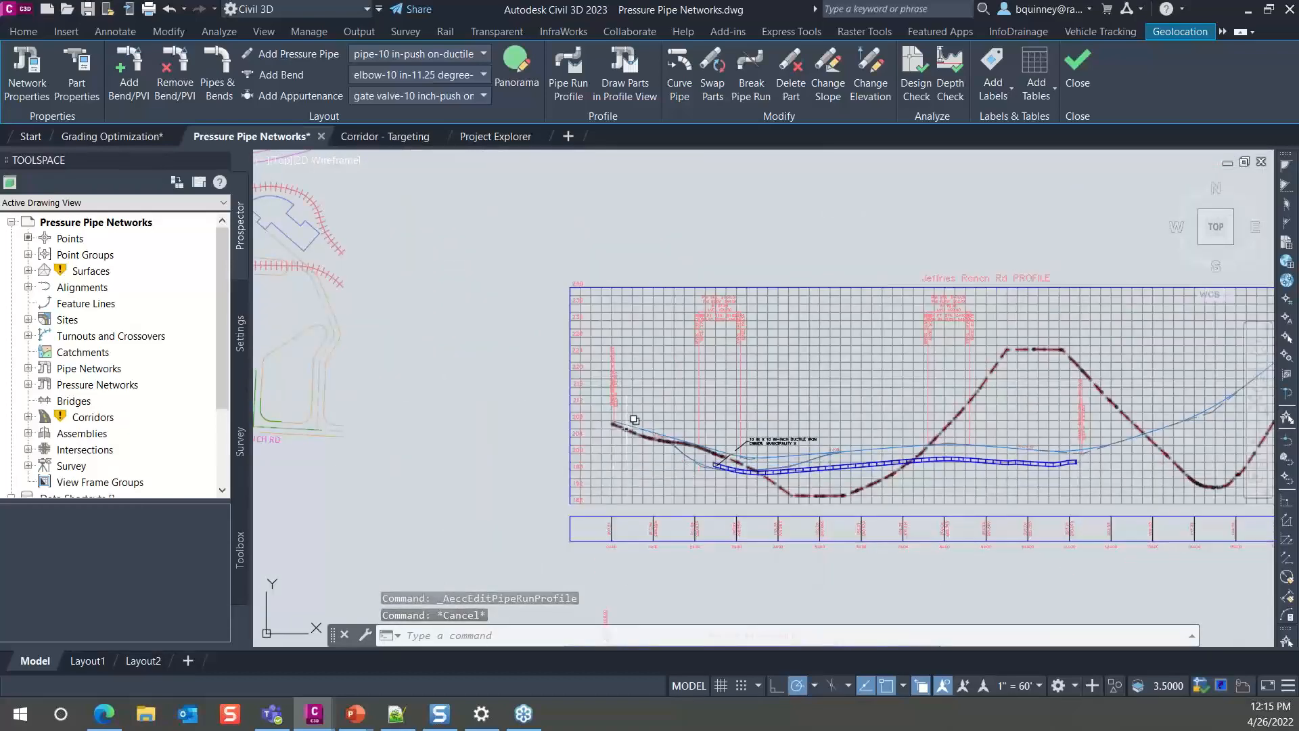
scroll(623, 434, down, 3)
middle_drag(627, 429, 1091, 440)
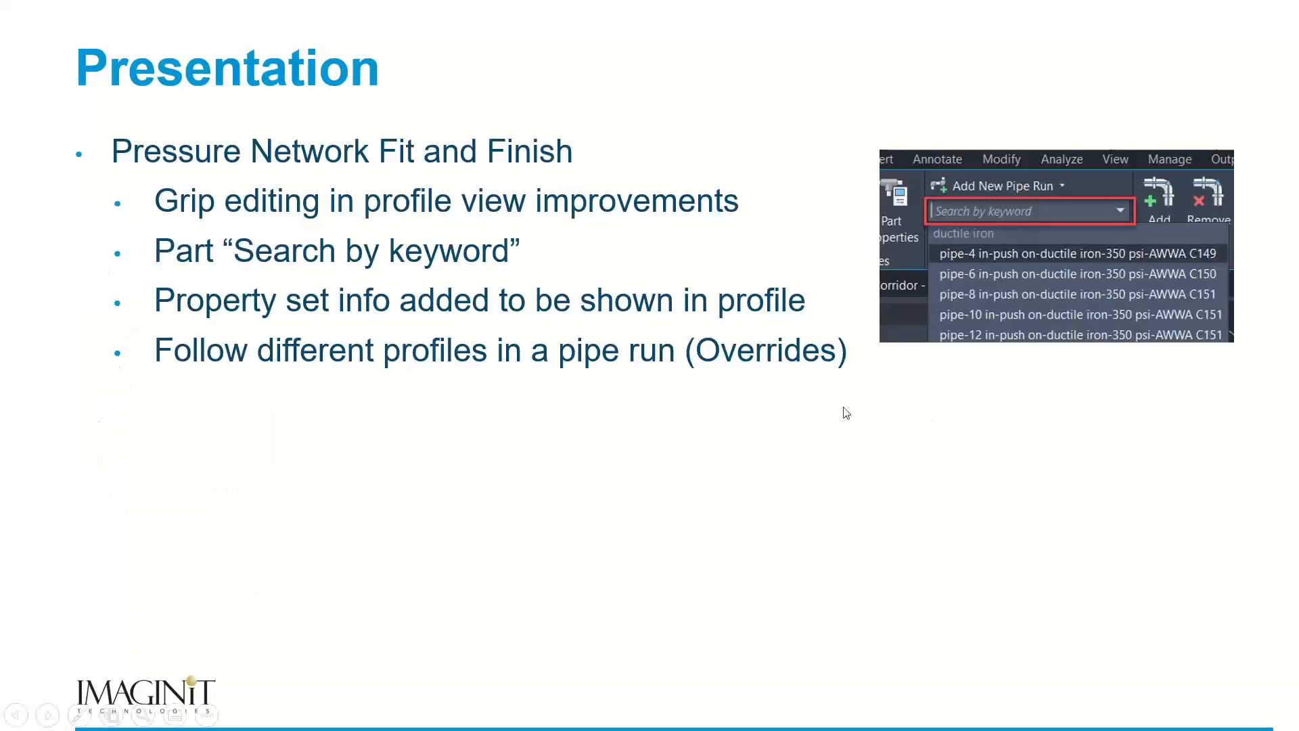
key(Right)
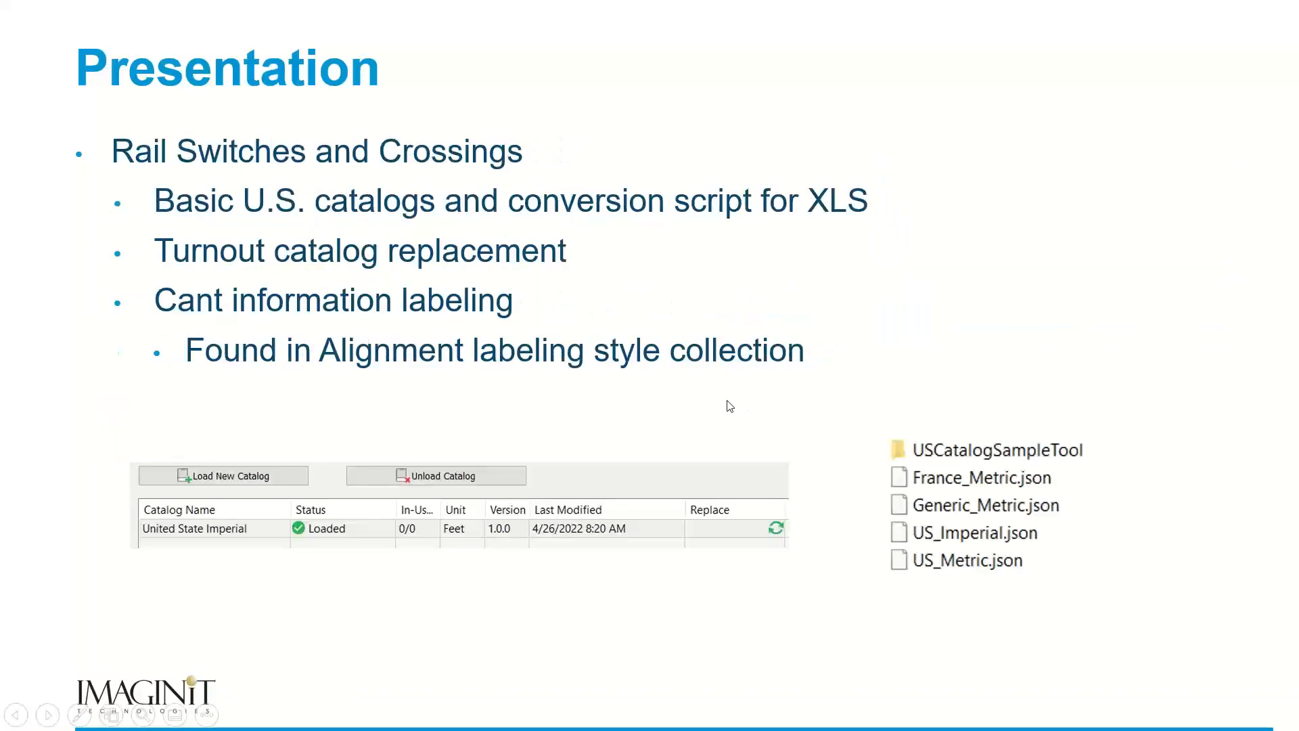
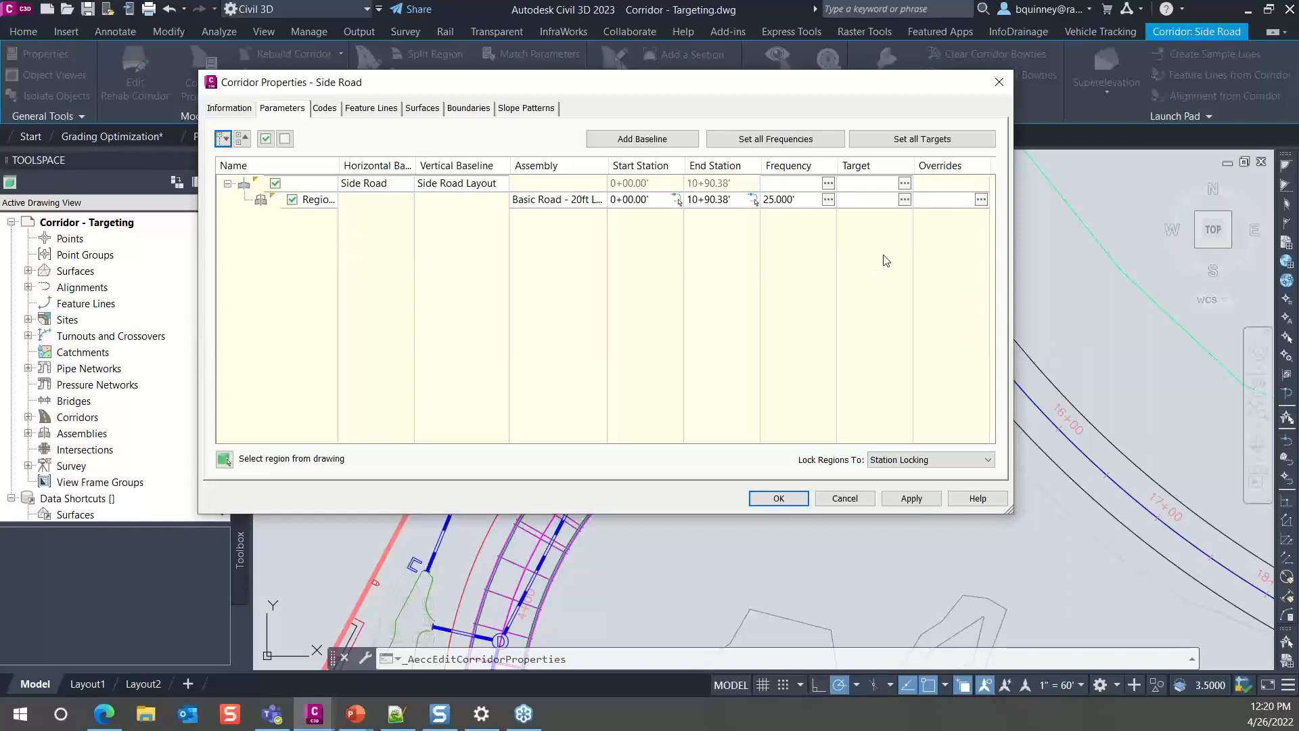
Open the target mapping of the Side Road corridor region and set all surface targets to Proposed Ground.
click(905, 200)
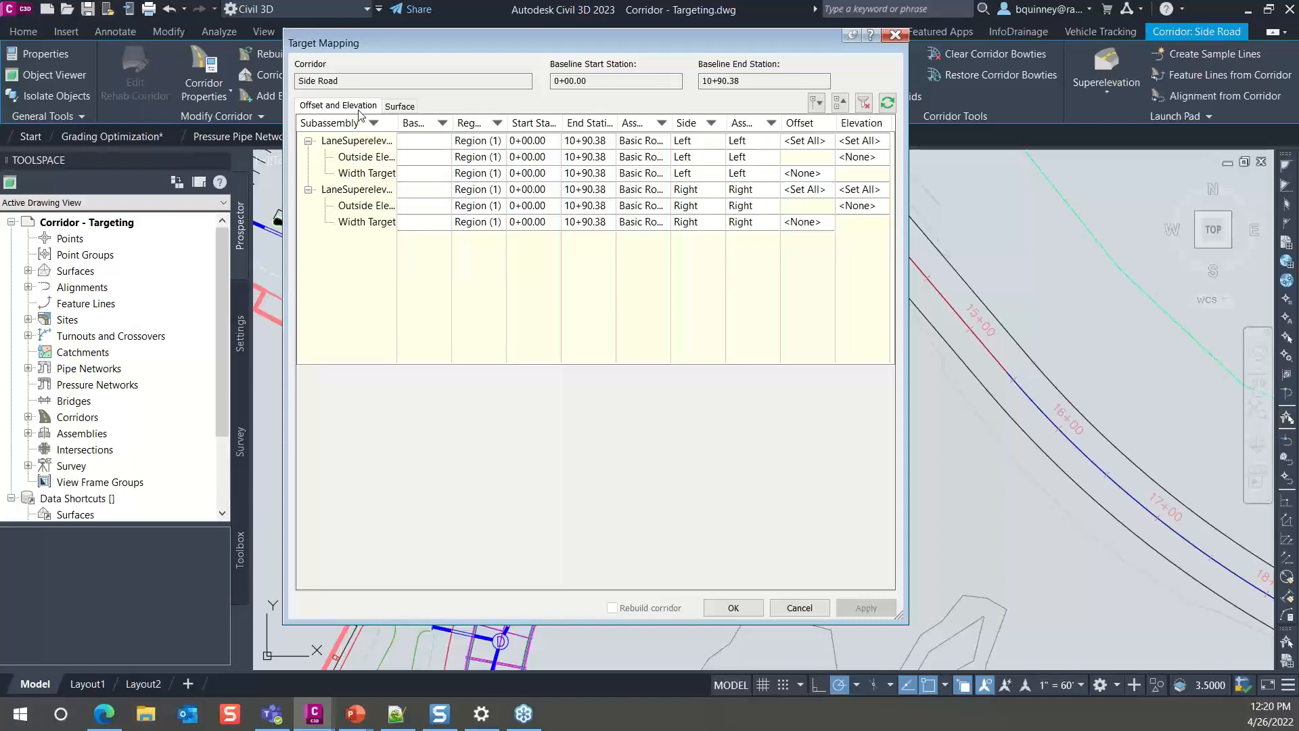
click(396, 106)
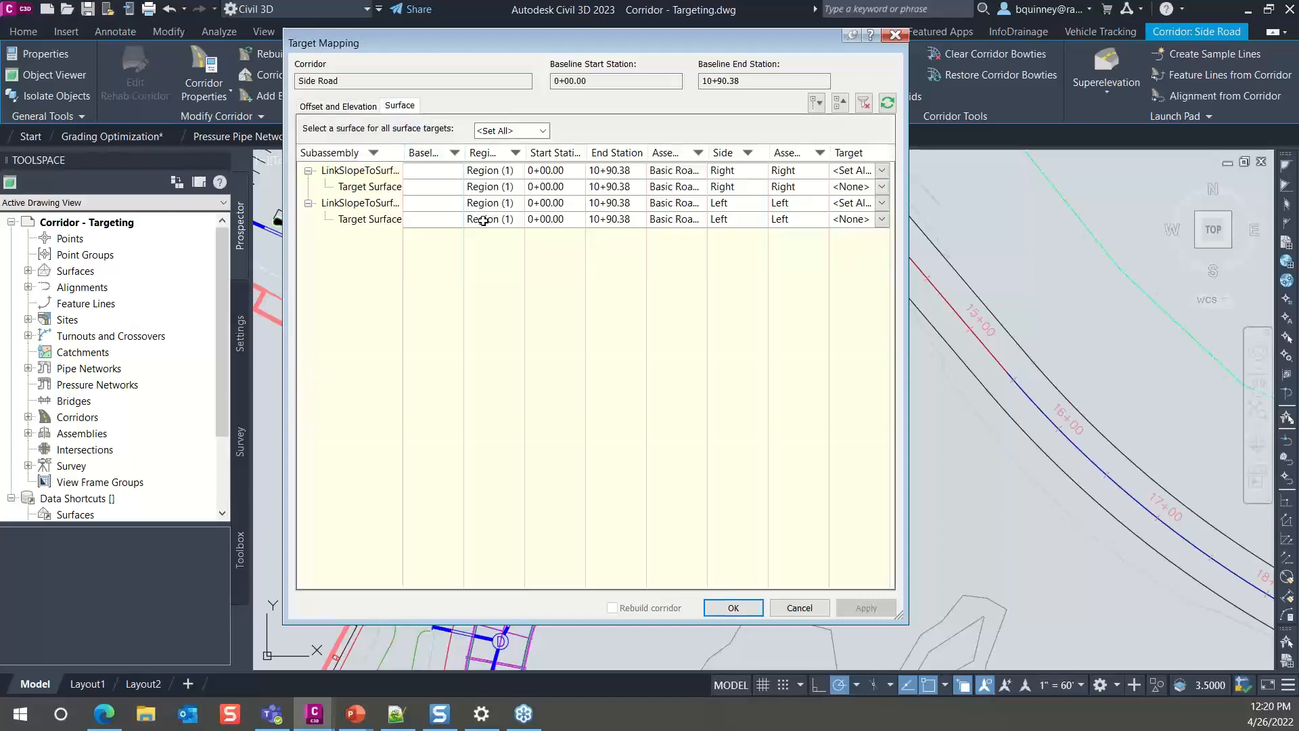
click(544, 131)
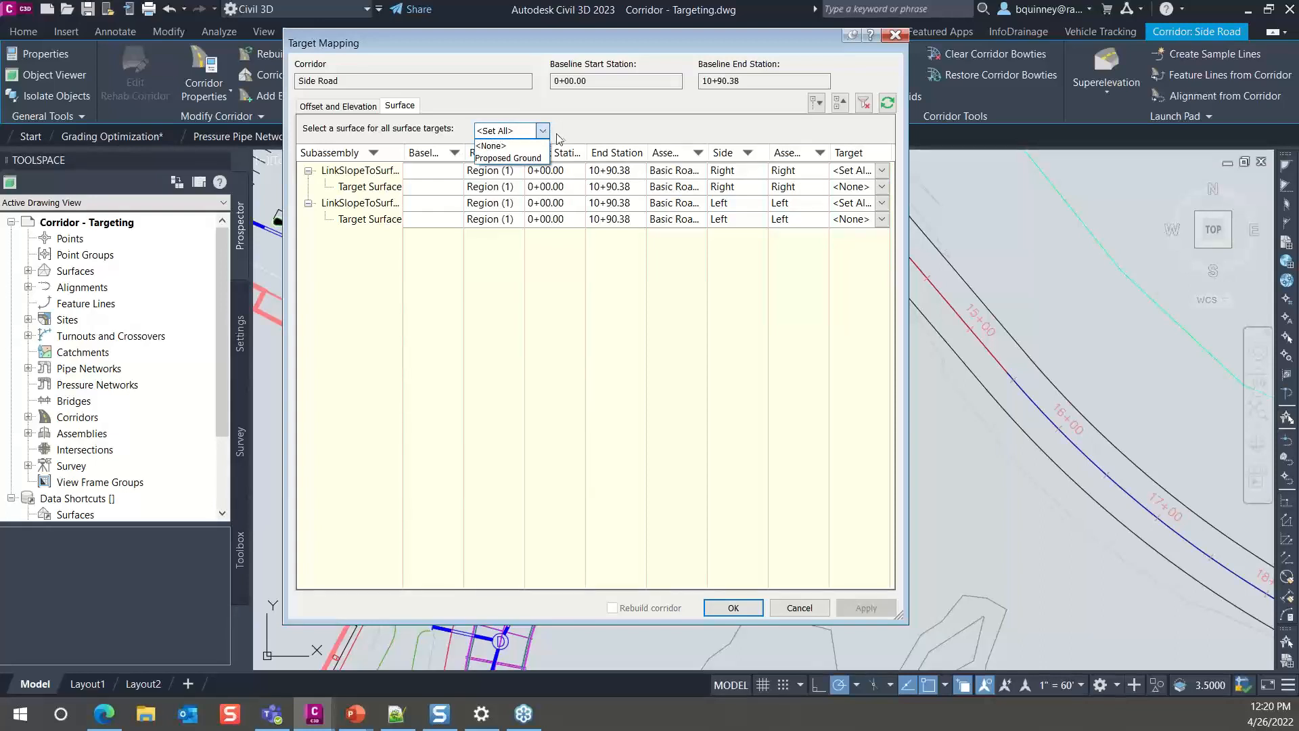
click(508, 158)
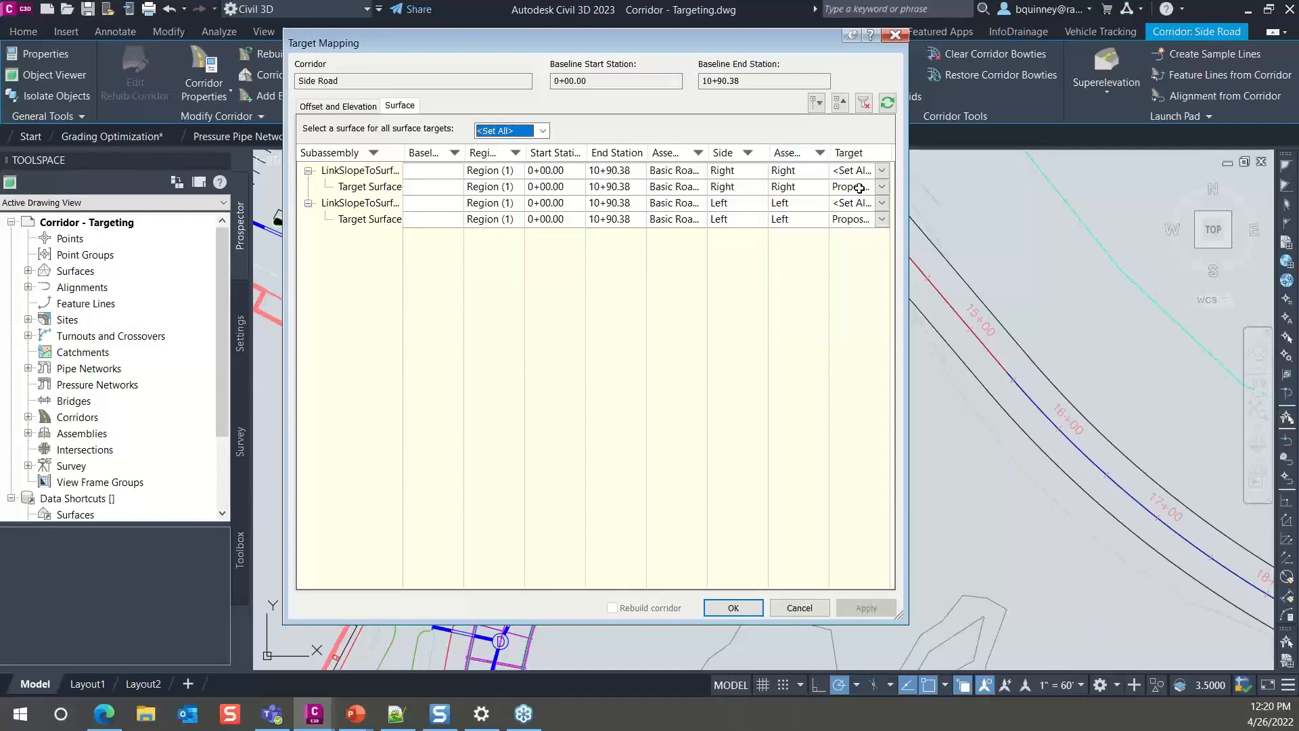
click(863, 193)
click(792, 170)
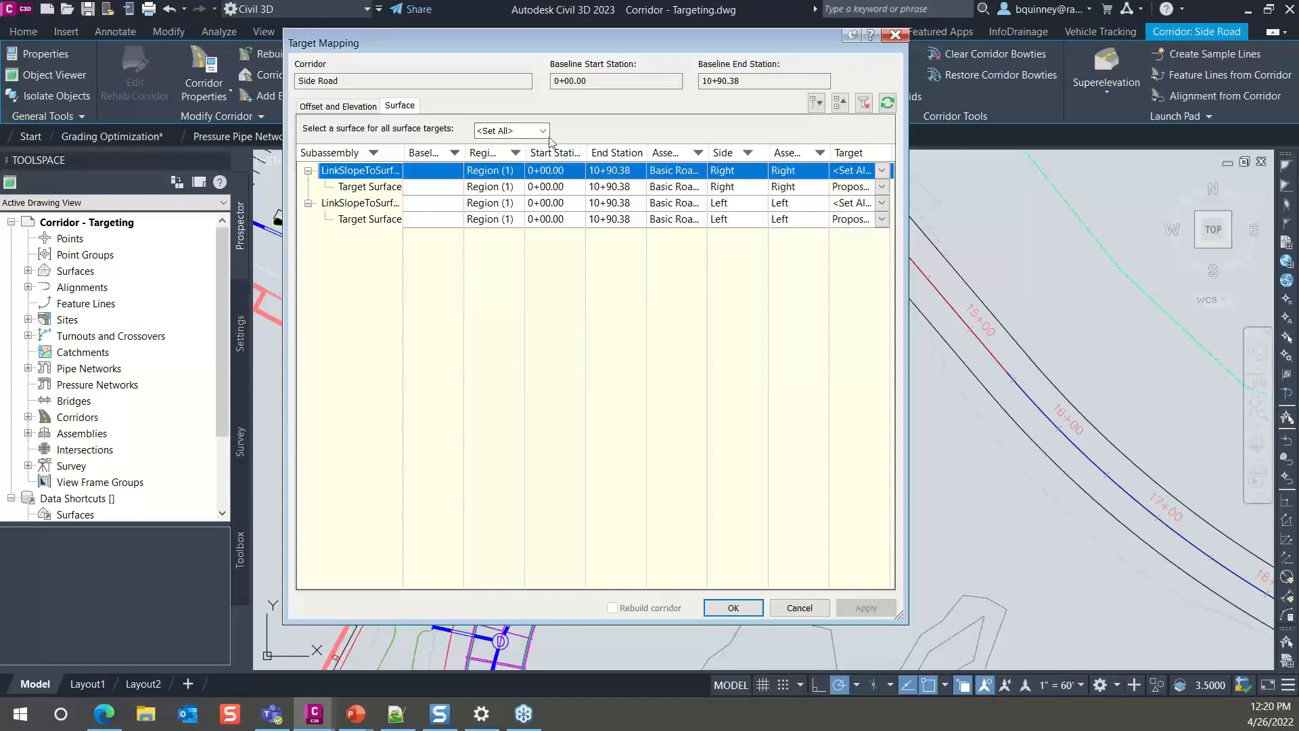
Examine the elevation and offset target options for the left lane subassembly, including the available feature line and polyline layers.
click(362, 107)
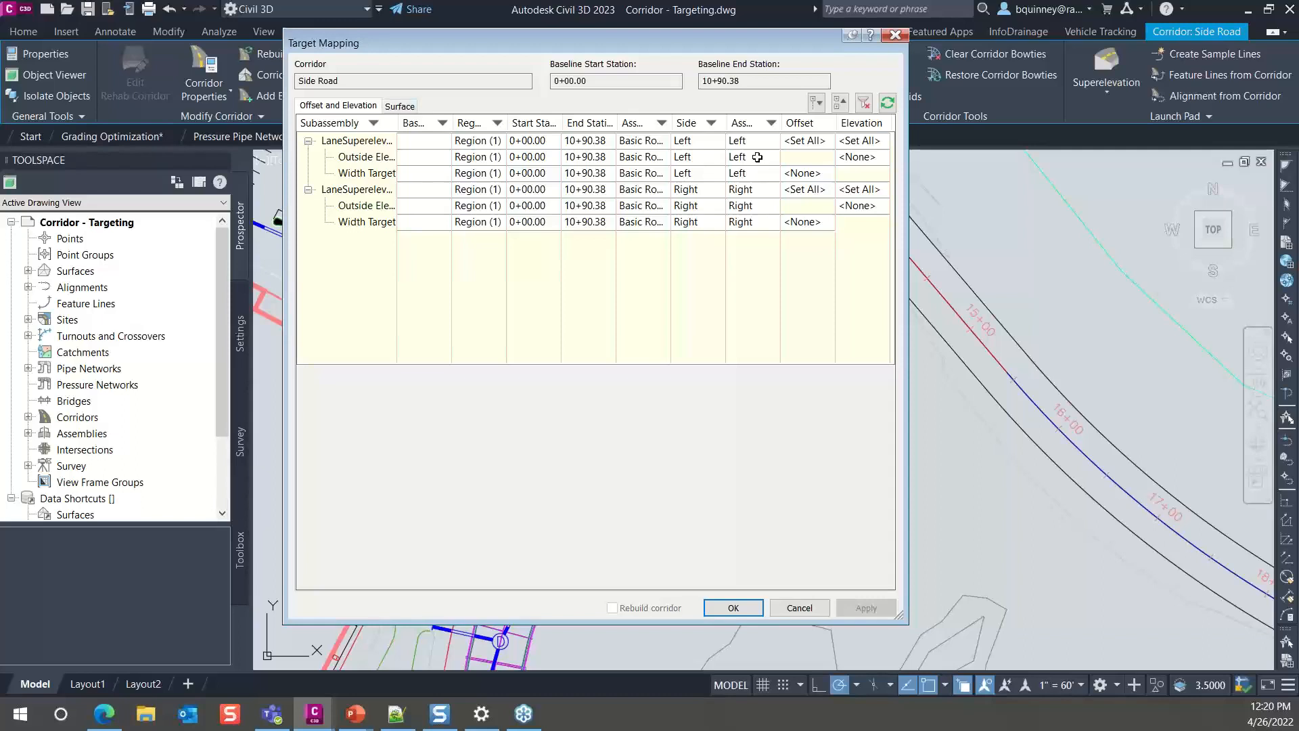
click(723, 157)
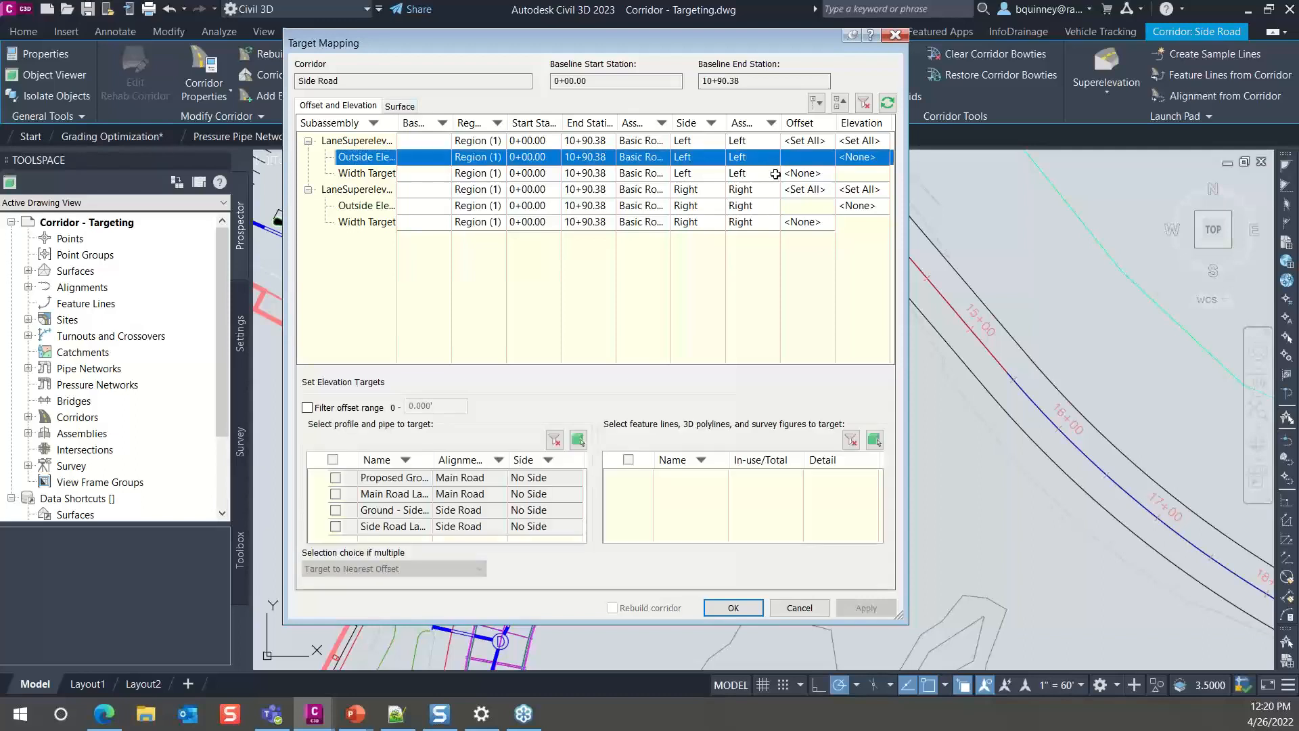
click(798, 140)
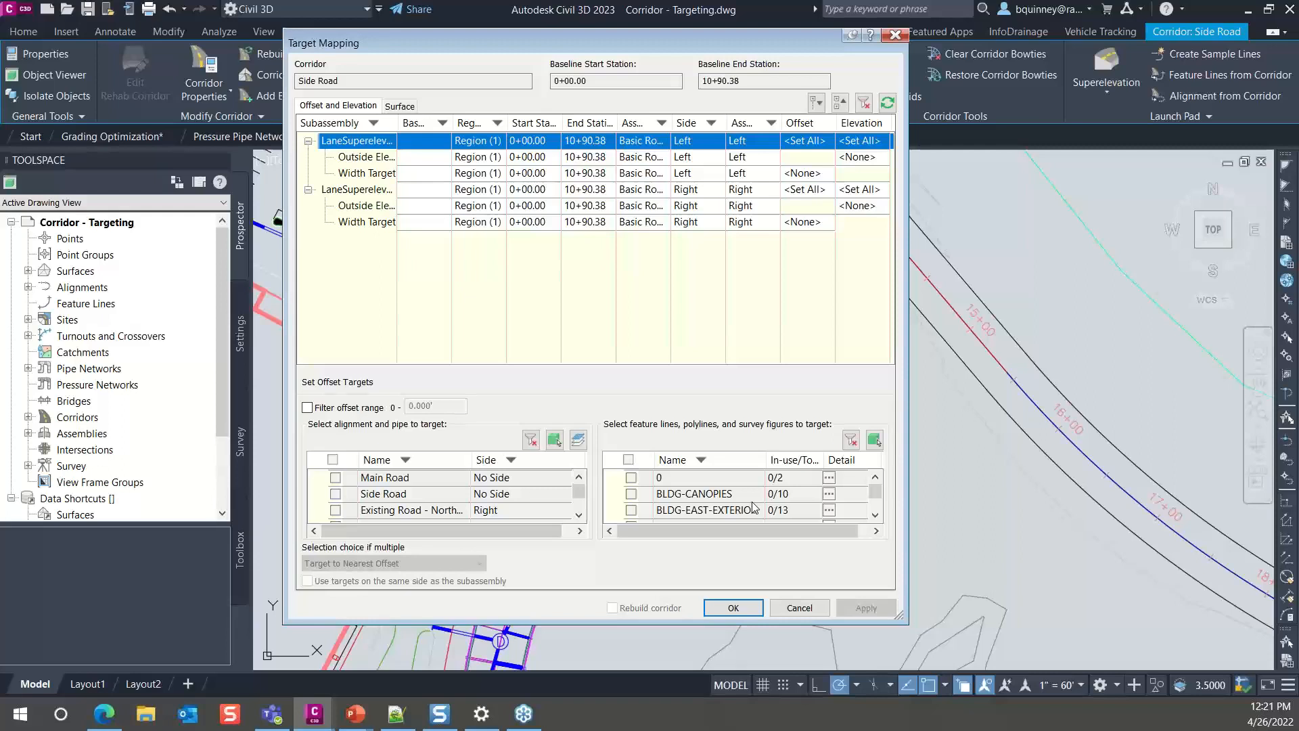
scroll(756, 504, down, 3)
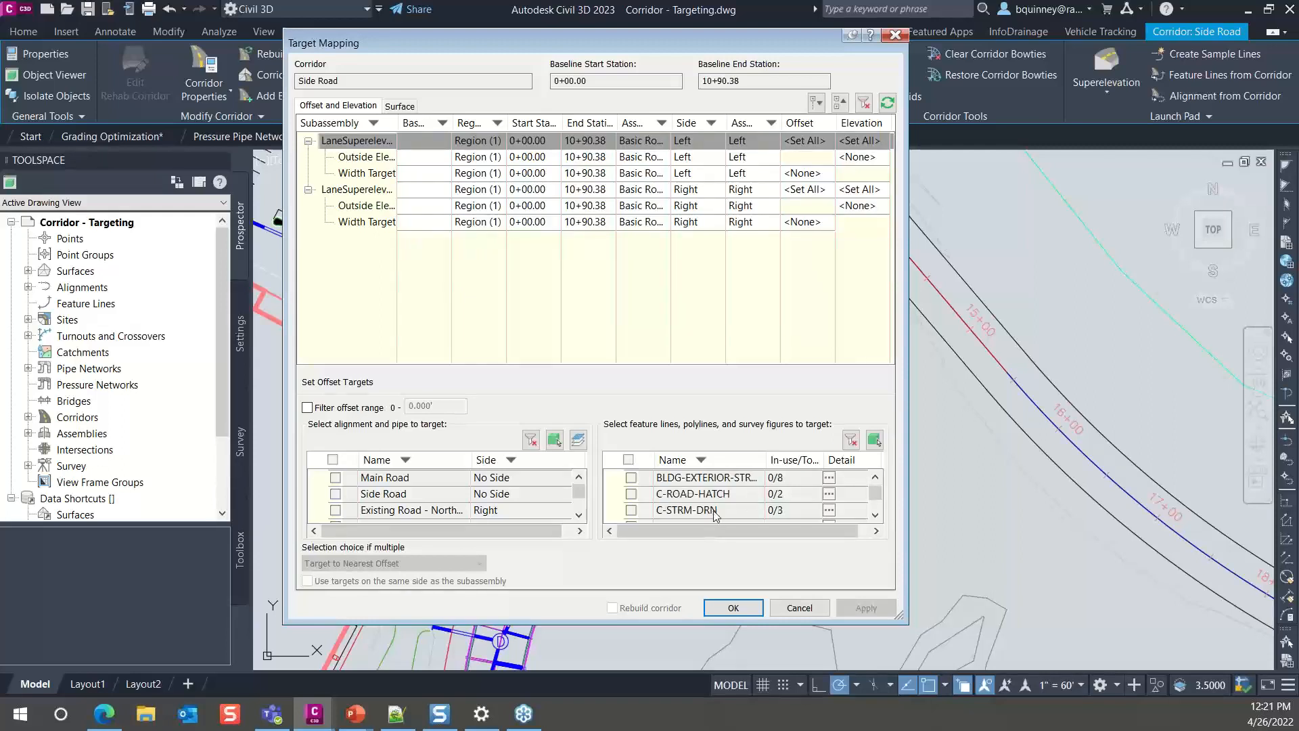
scroll(717, 514, down, 1)
click(728, 482)
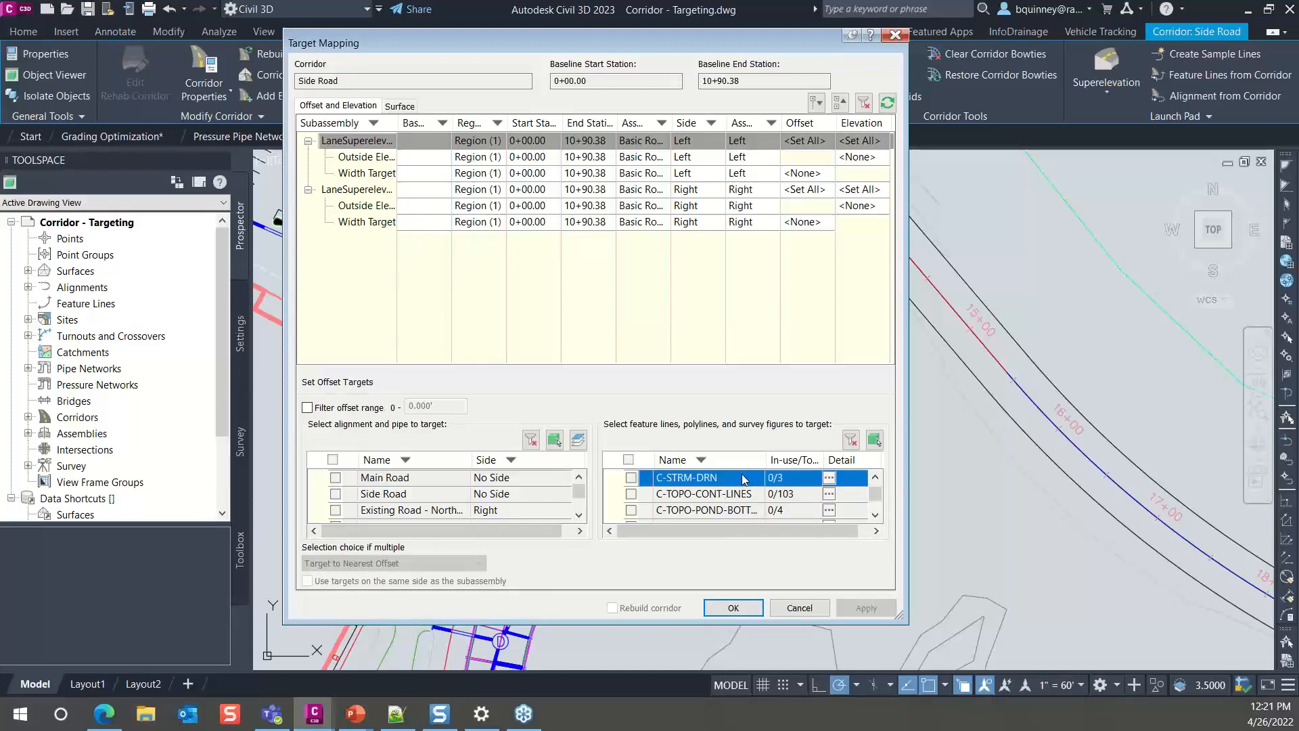
scroll(744, 480, down, 1)
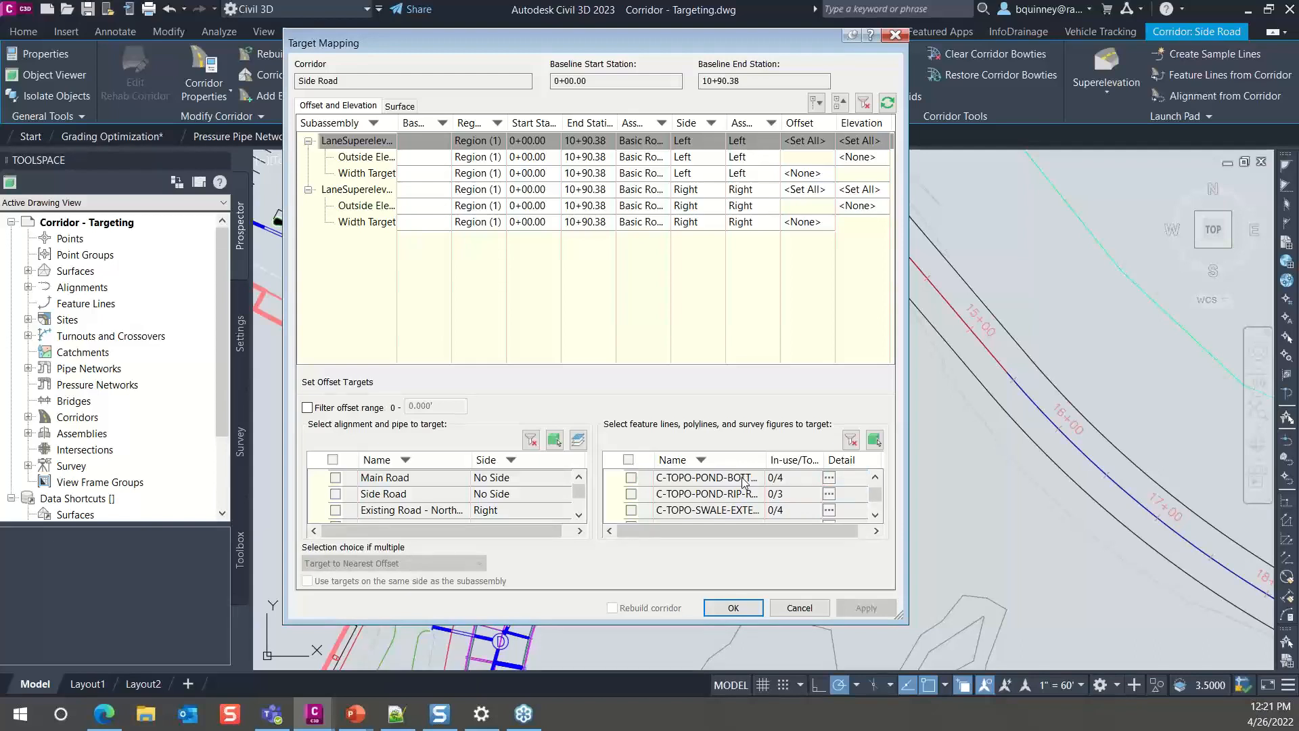
Review the polylines on the C-TOPO-SWALE layer, assign the whole layer as the left lane's offset target, and cancel the target mapping.
click(736, 514)
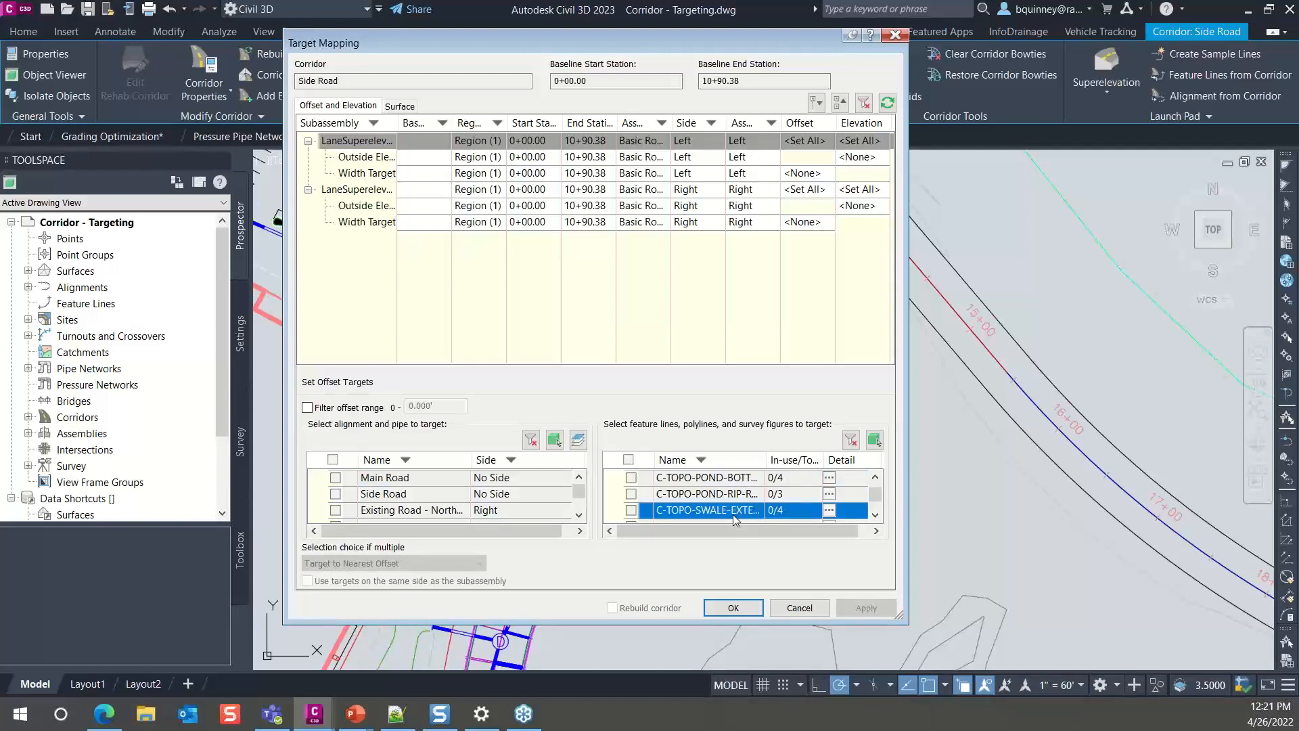
click(829, 511)
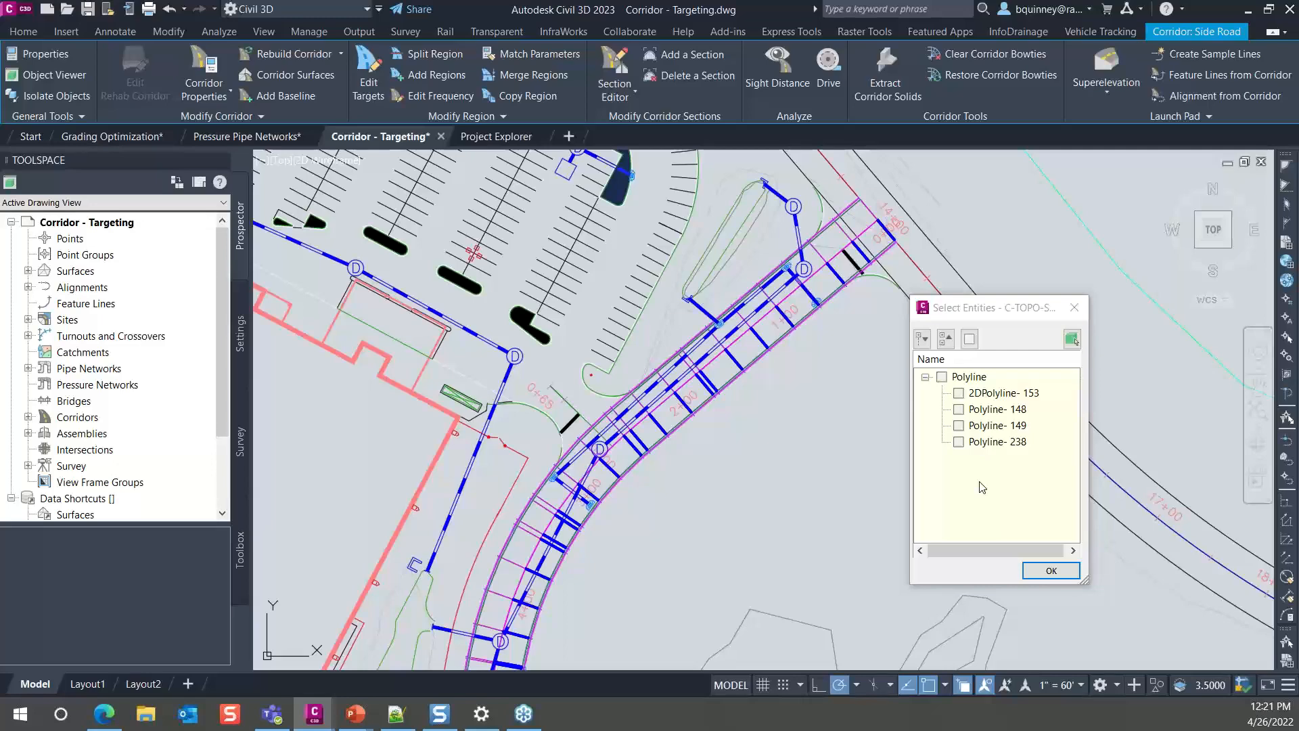
click(1049, 570)
click(630, 510)
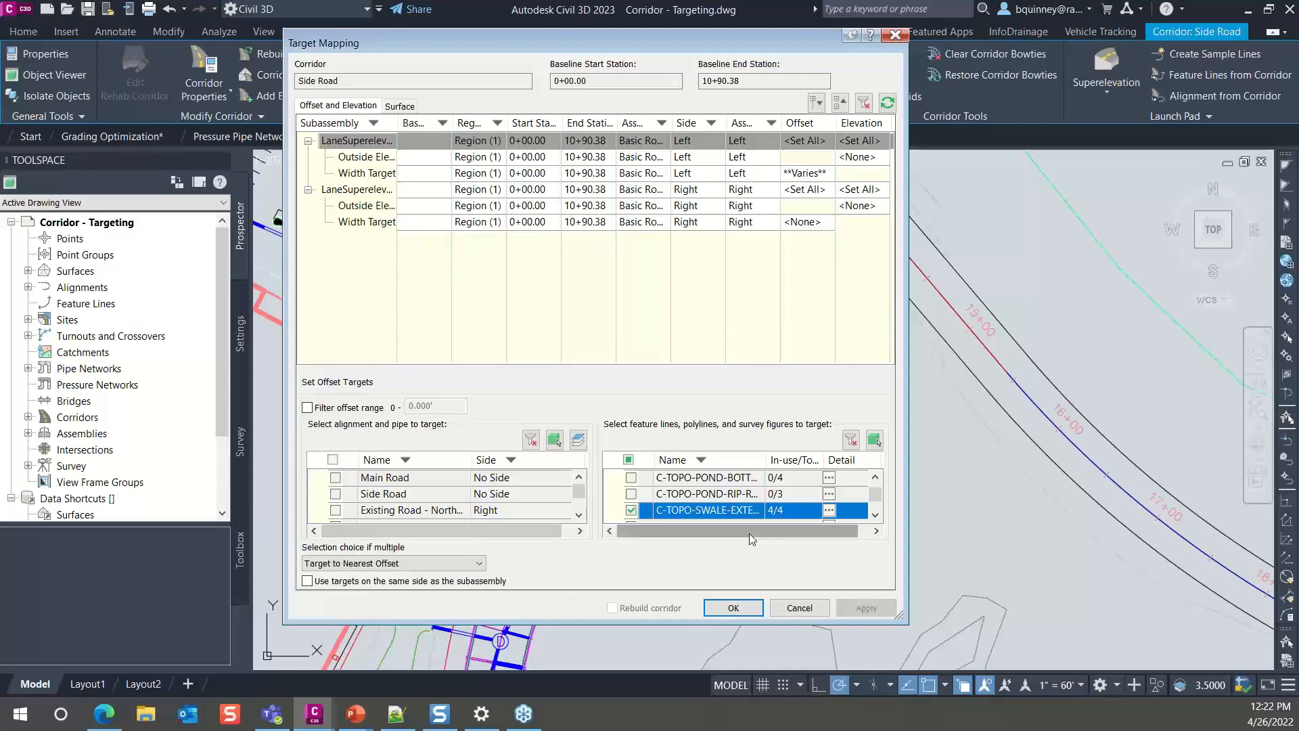
click(800, 608)
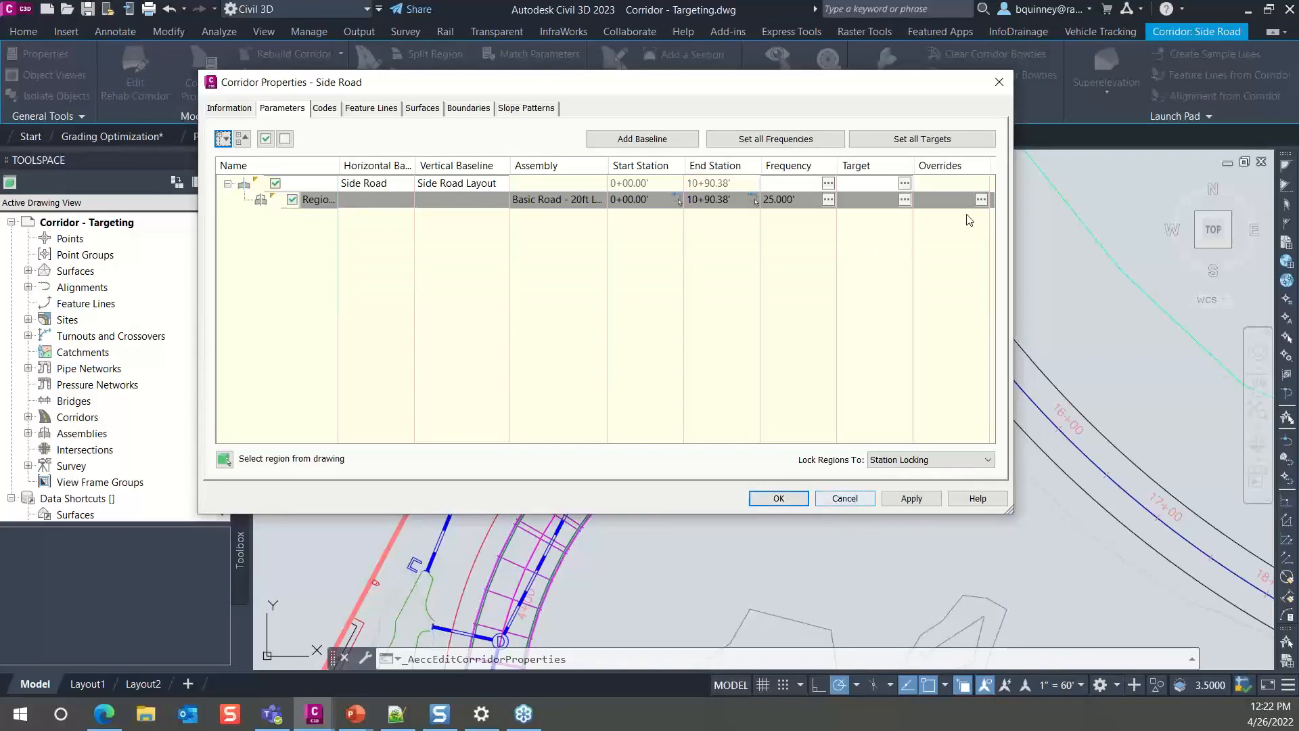
Set all surface targets of the Side Road corridor region to Proposed Ground, apply the corridor properties and rebuild the corridor.
click(904, 199)
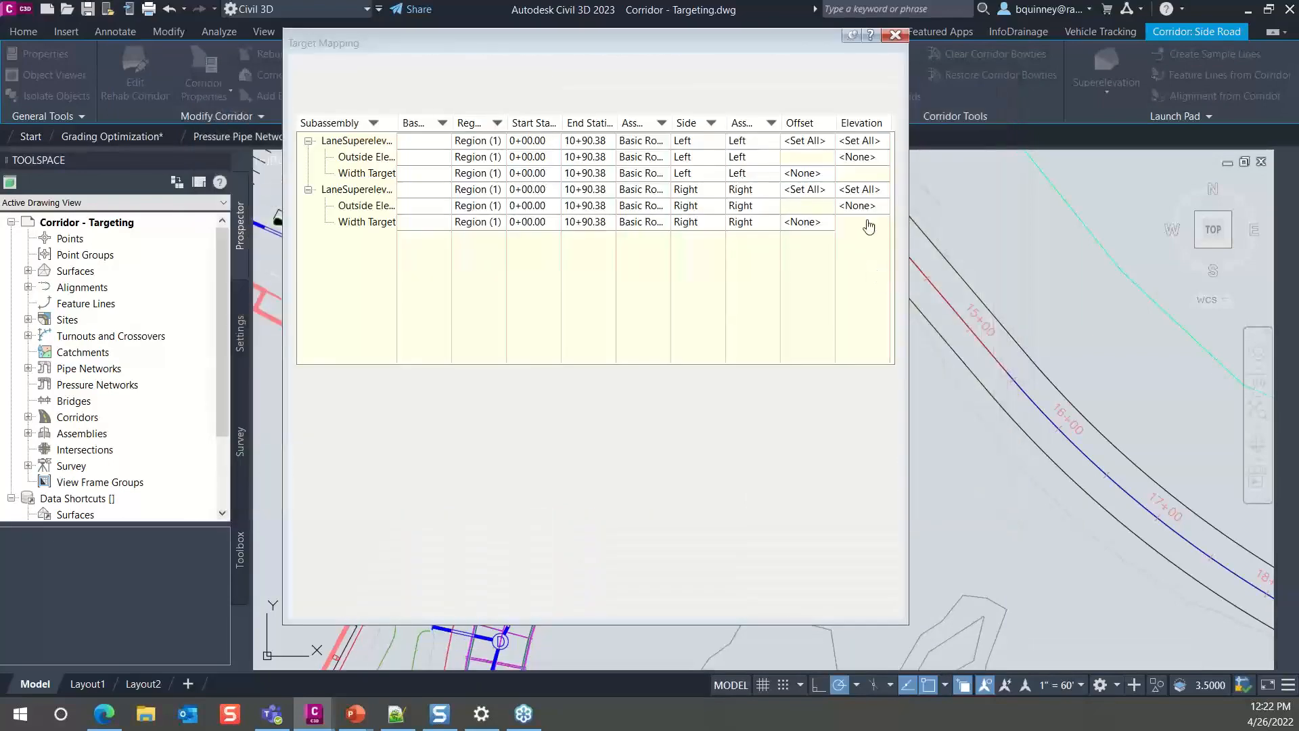
click(399, 106)
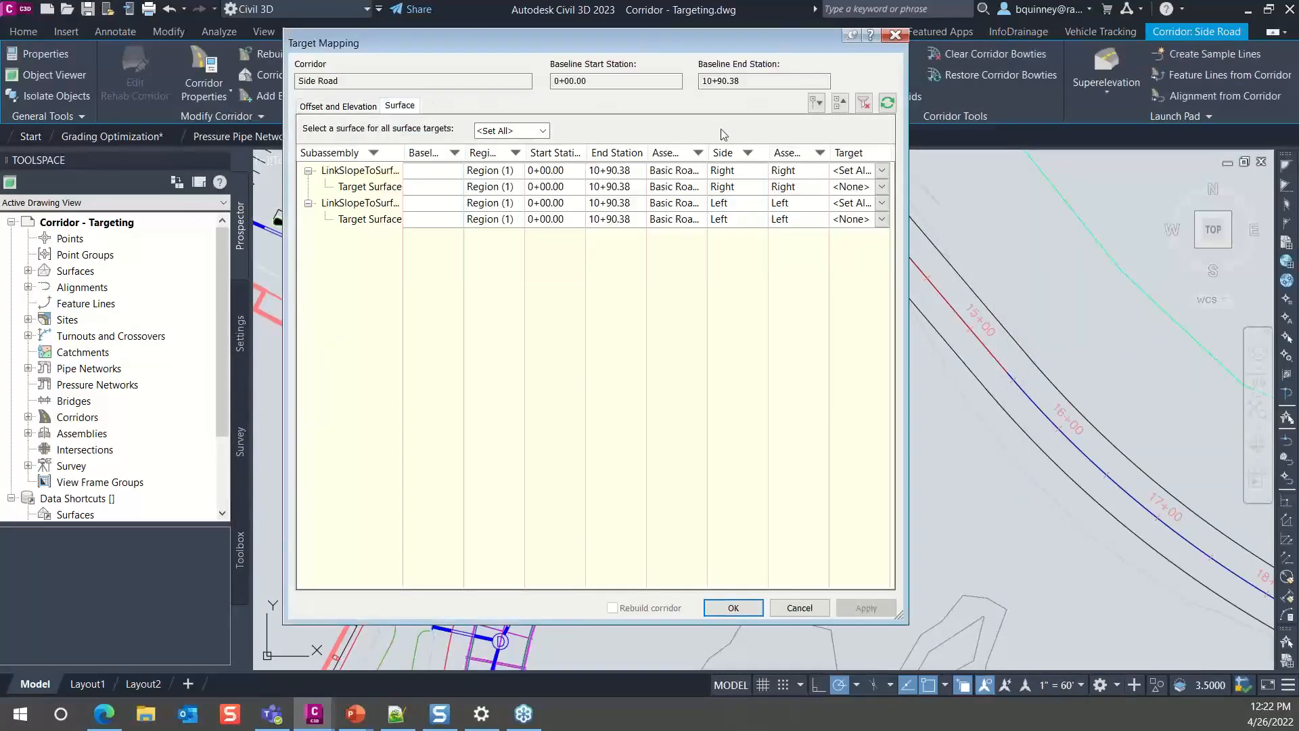
click(493, 131)
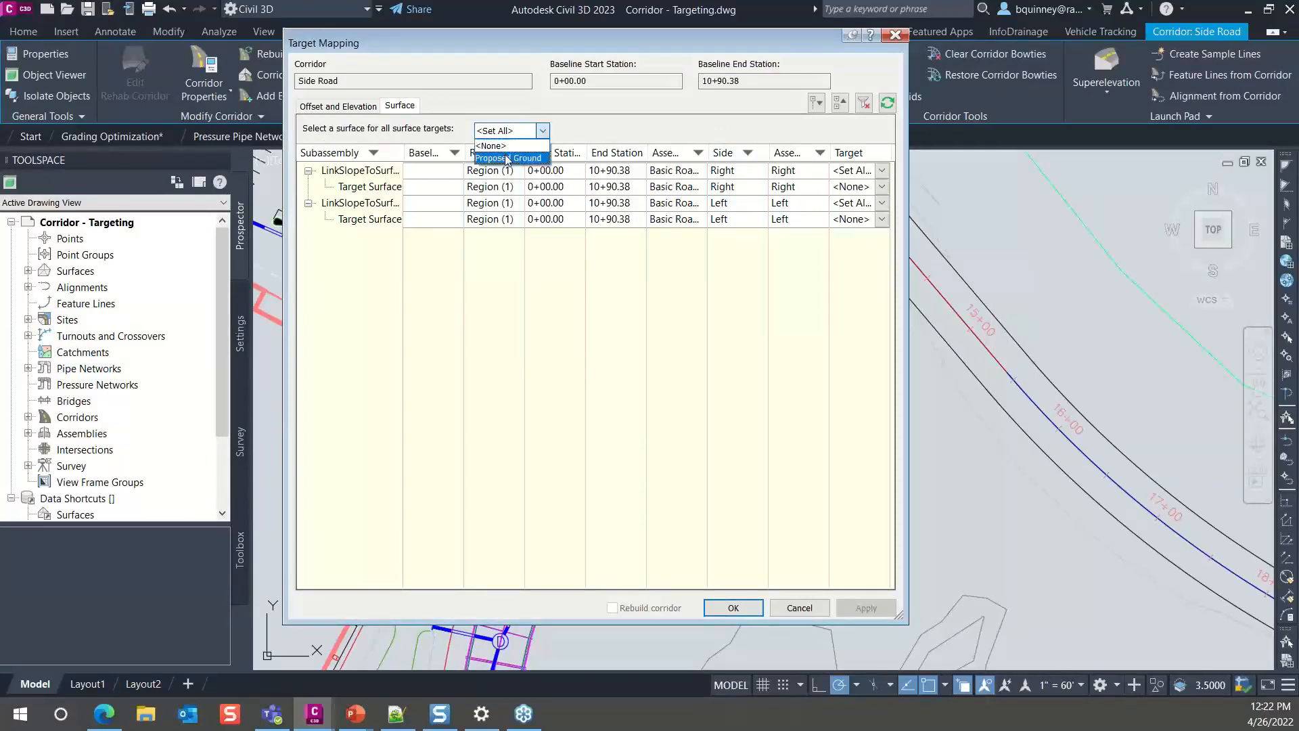
click(504, 156)
click(716, 607)
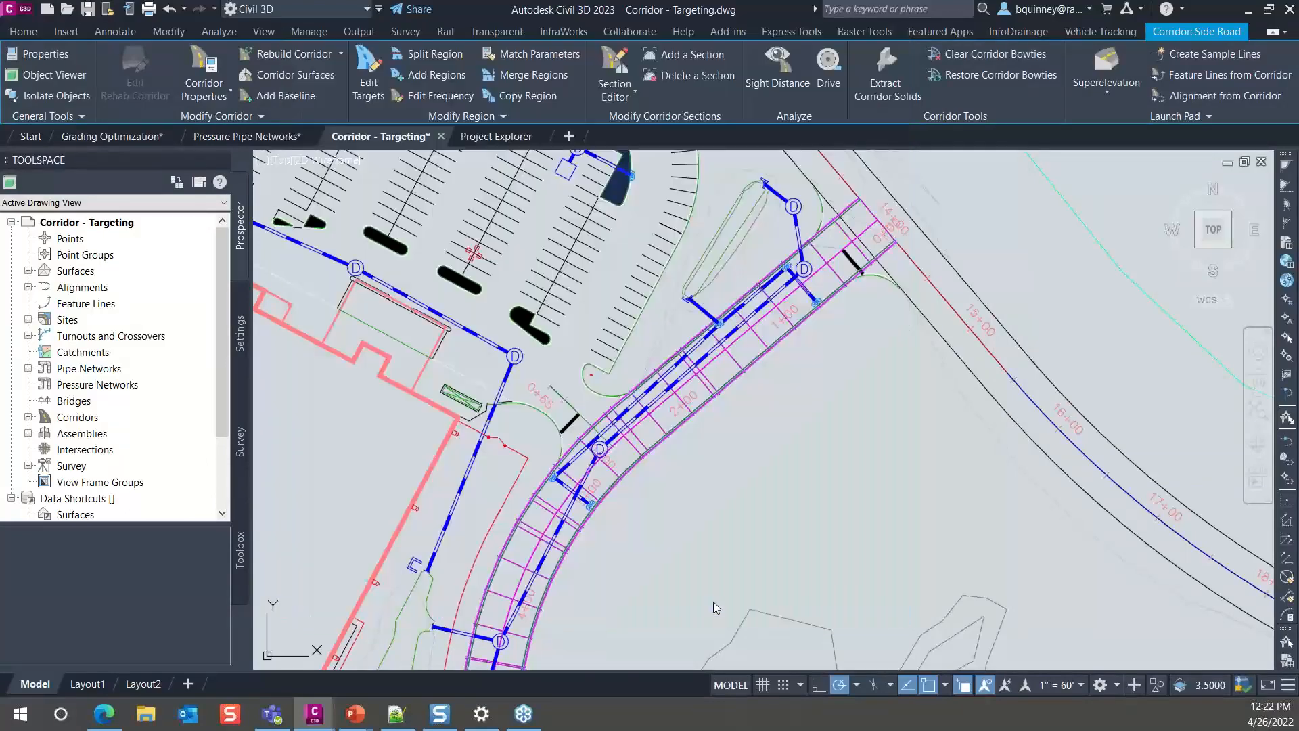
click(776, 497)
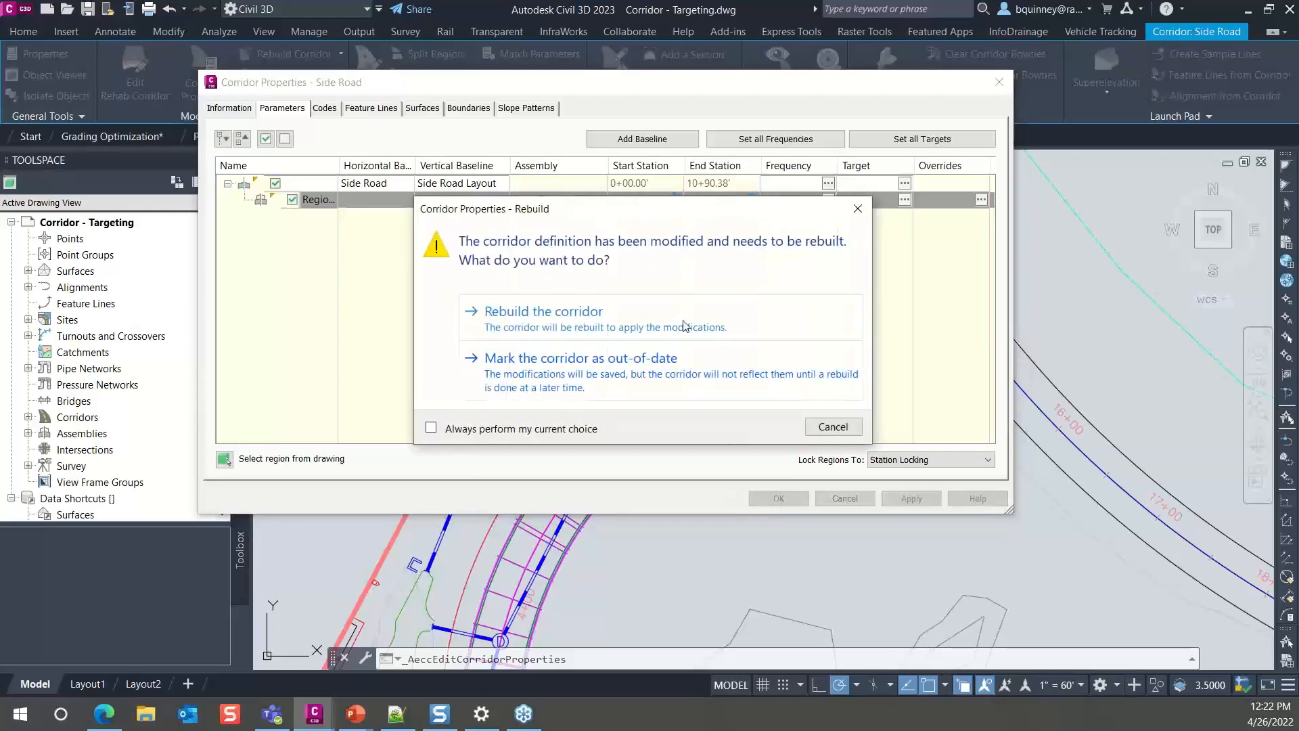
click(711, 315)
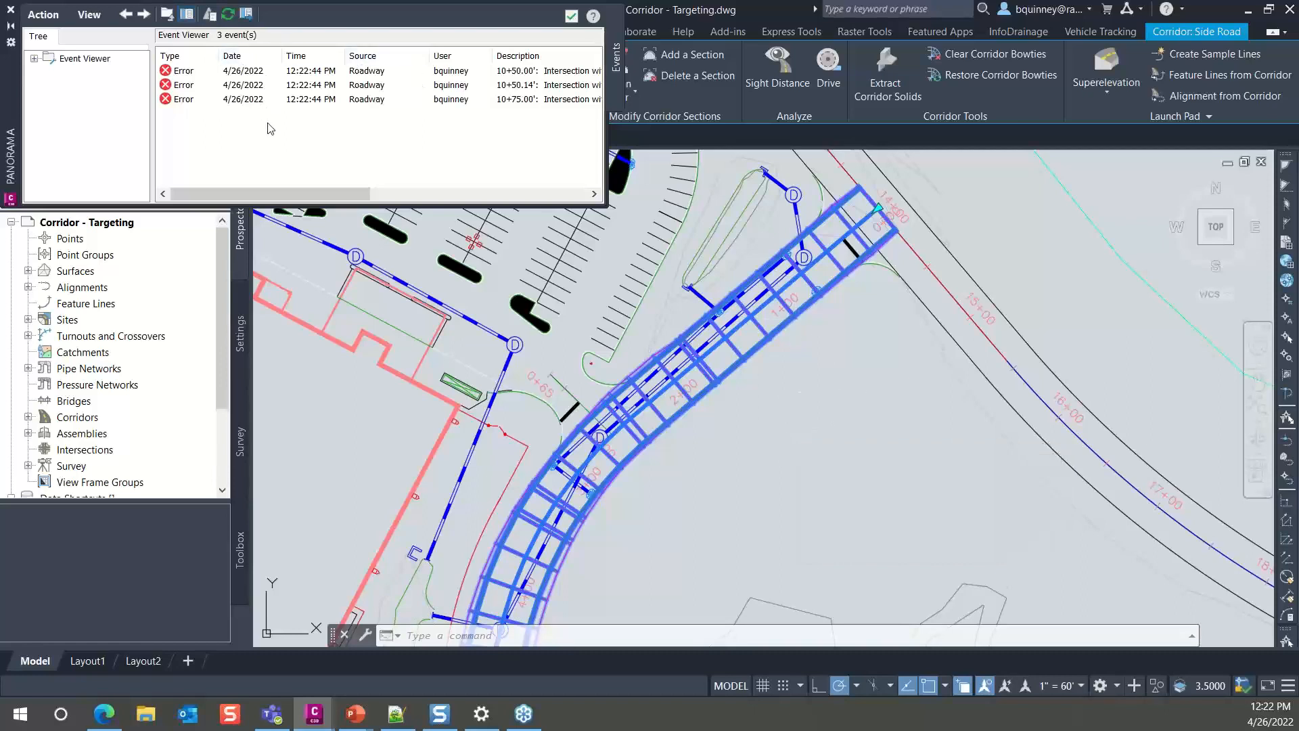
Clear all events from the Event Viewer, close it and deselect the Side Road corridor.
mouse_move(10, 115)
mouse_down()
mouse_move(74, 152)
mouse_move(157, 167)
mouse_up()
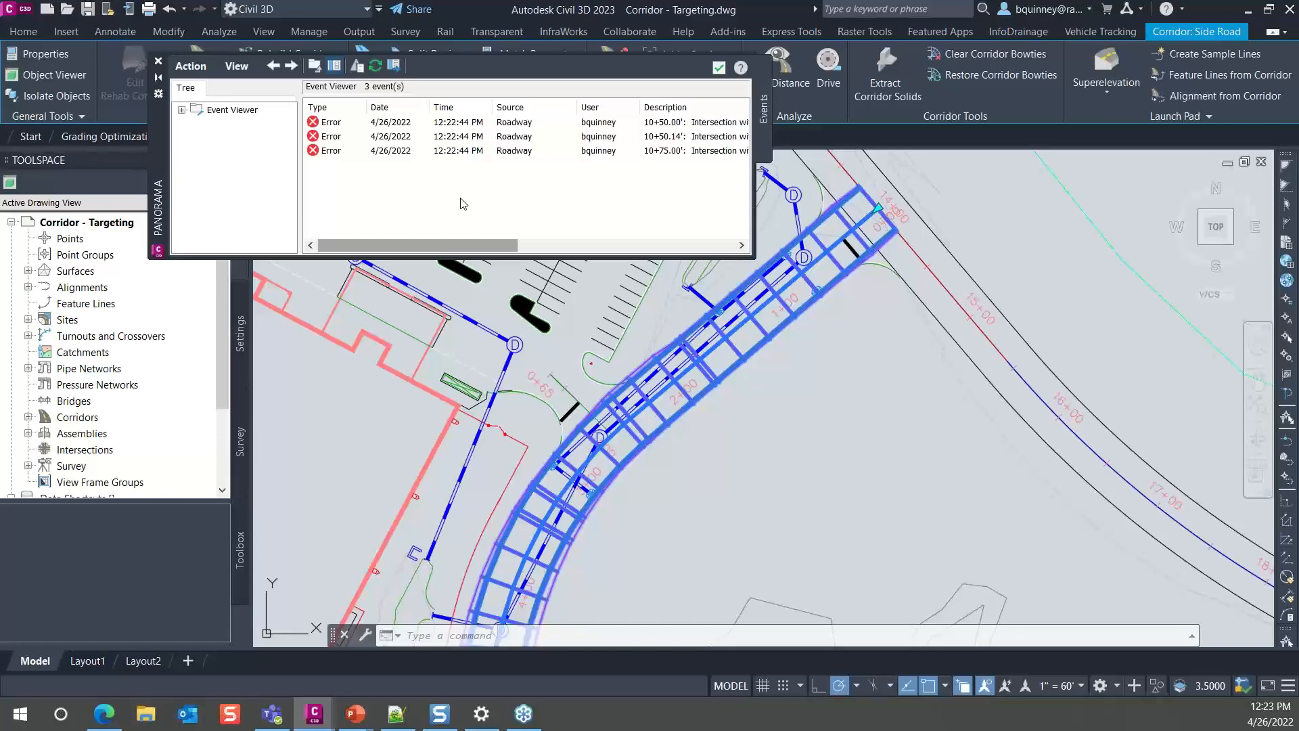
click(189, 66)
click(229, 119)
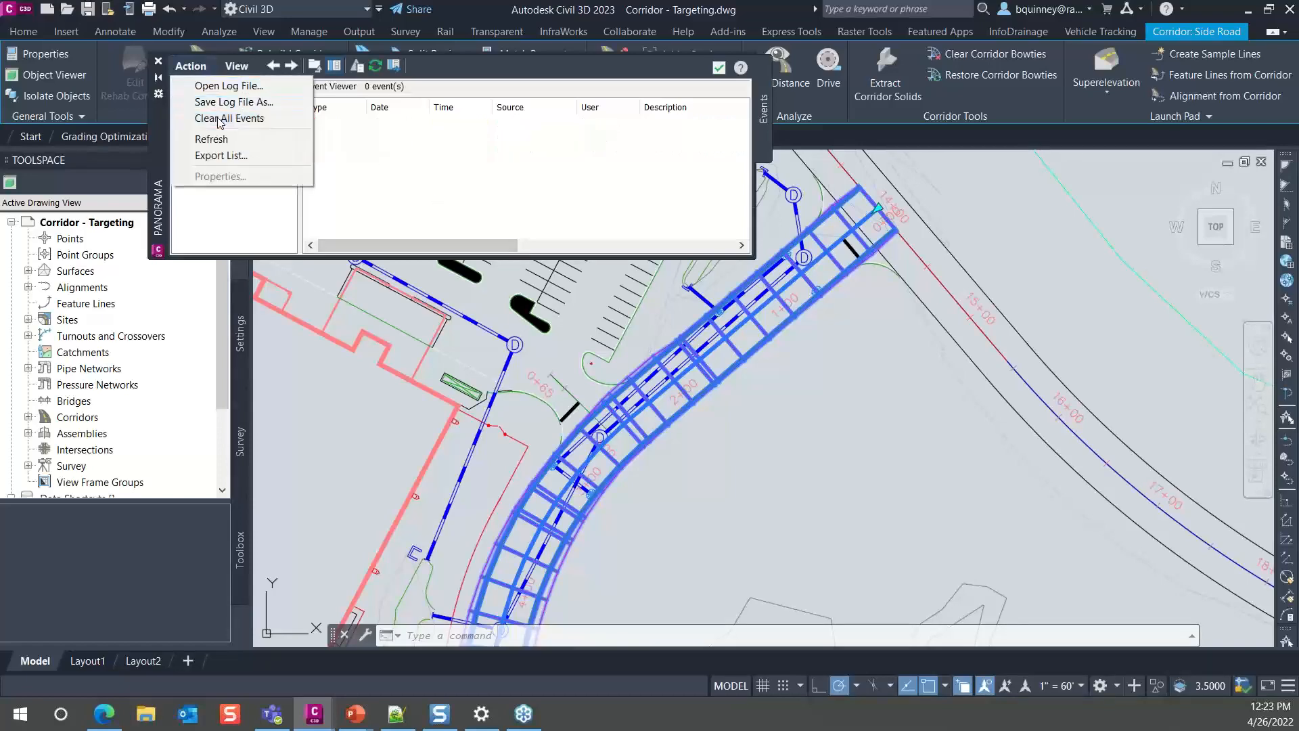
click(160, 66)
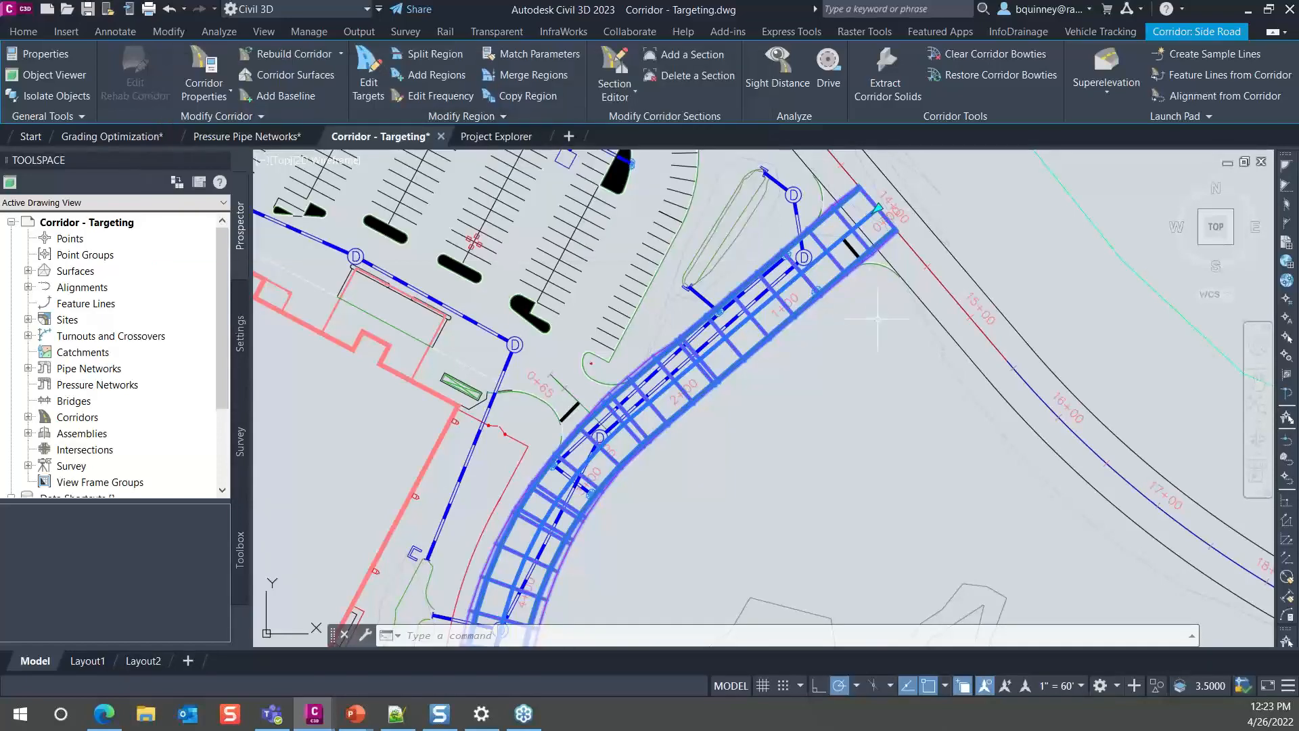
key(Escape)
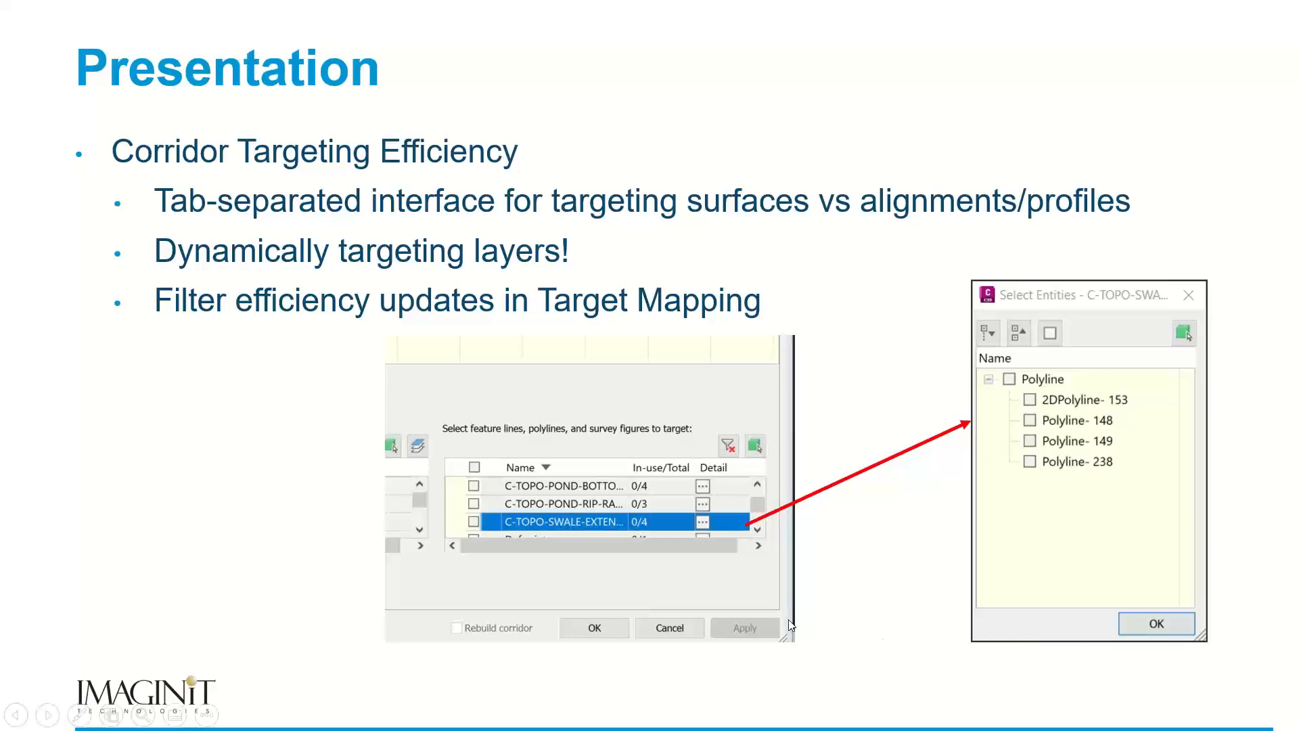
click(836, 588)
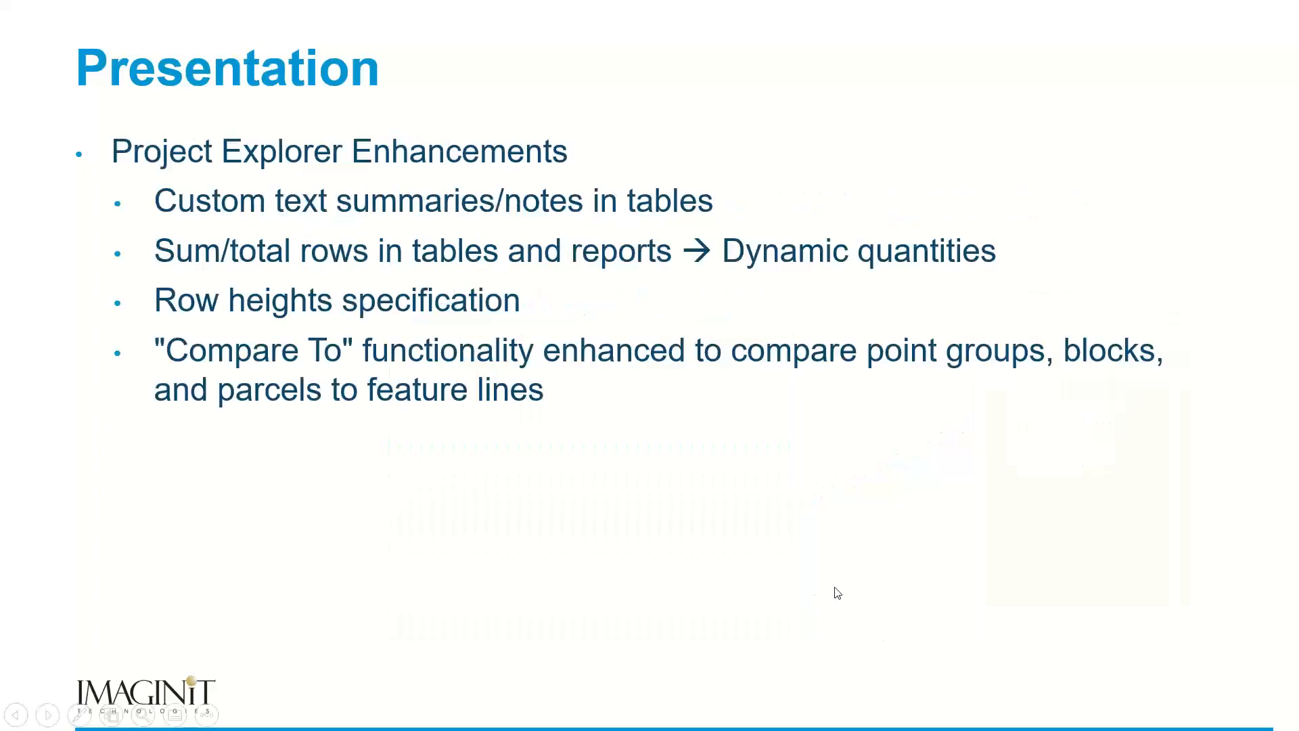